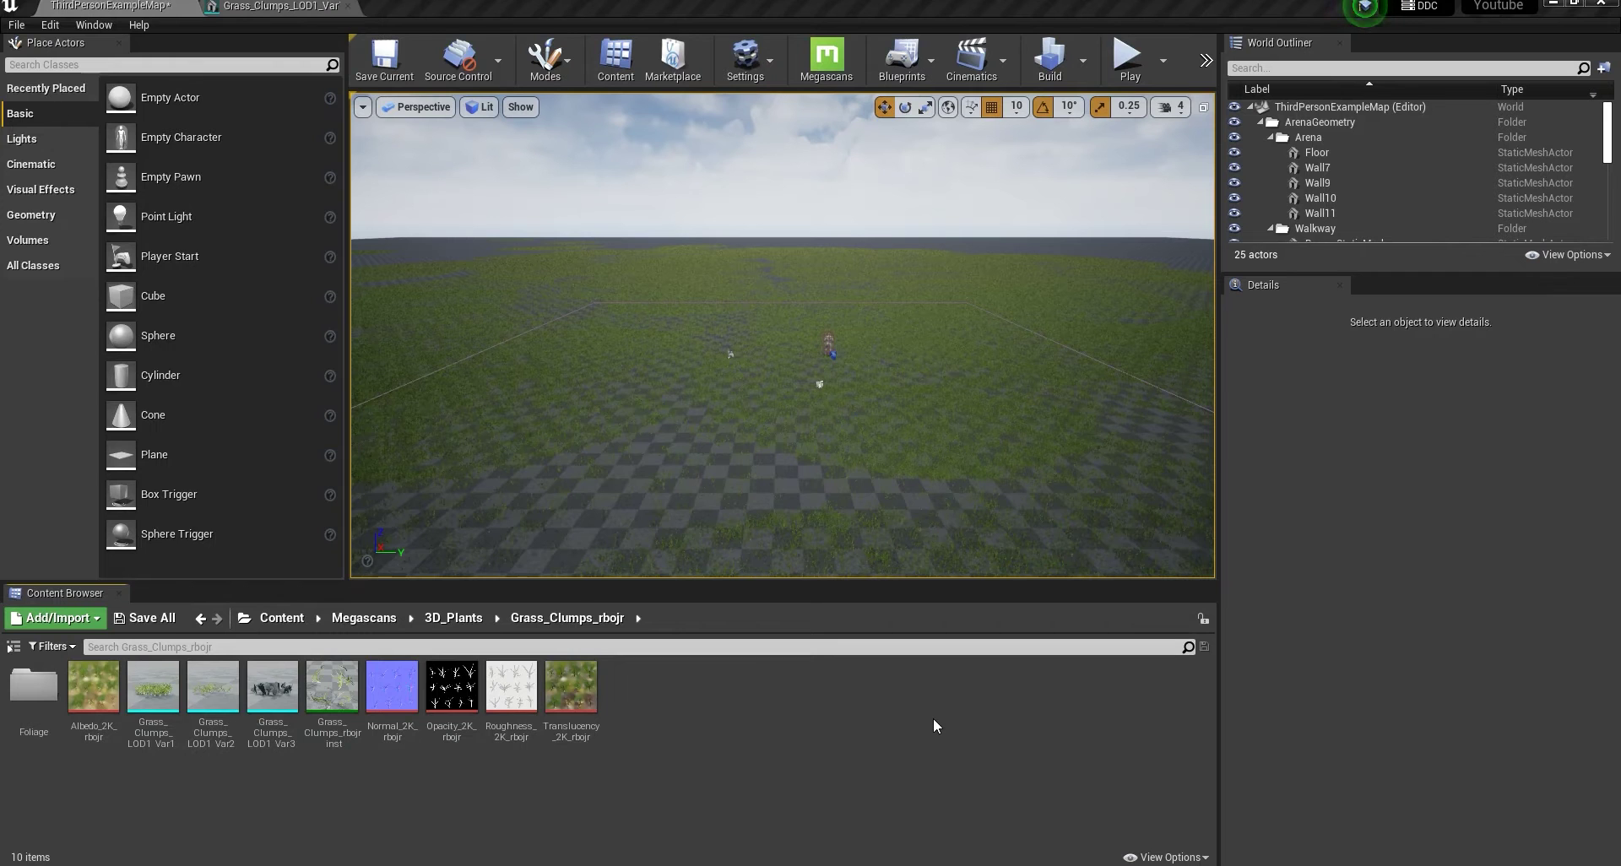
- Pitch the viewport camera down until the grass-covered ground fills the view
right_drag(848, 556, 870, 509)
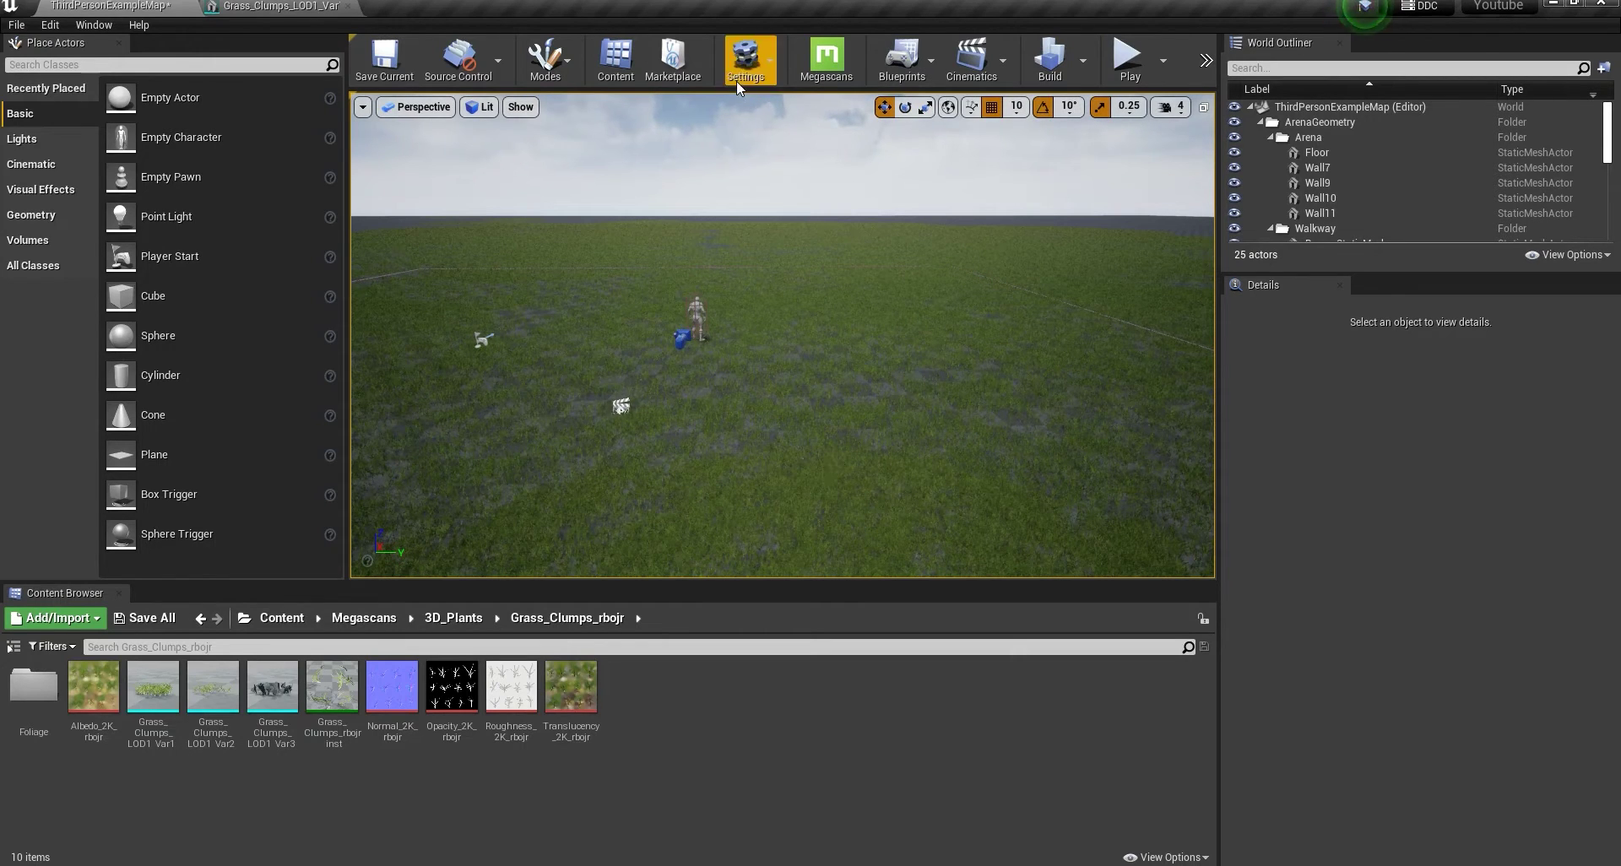
click(46, 26)
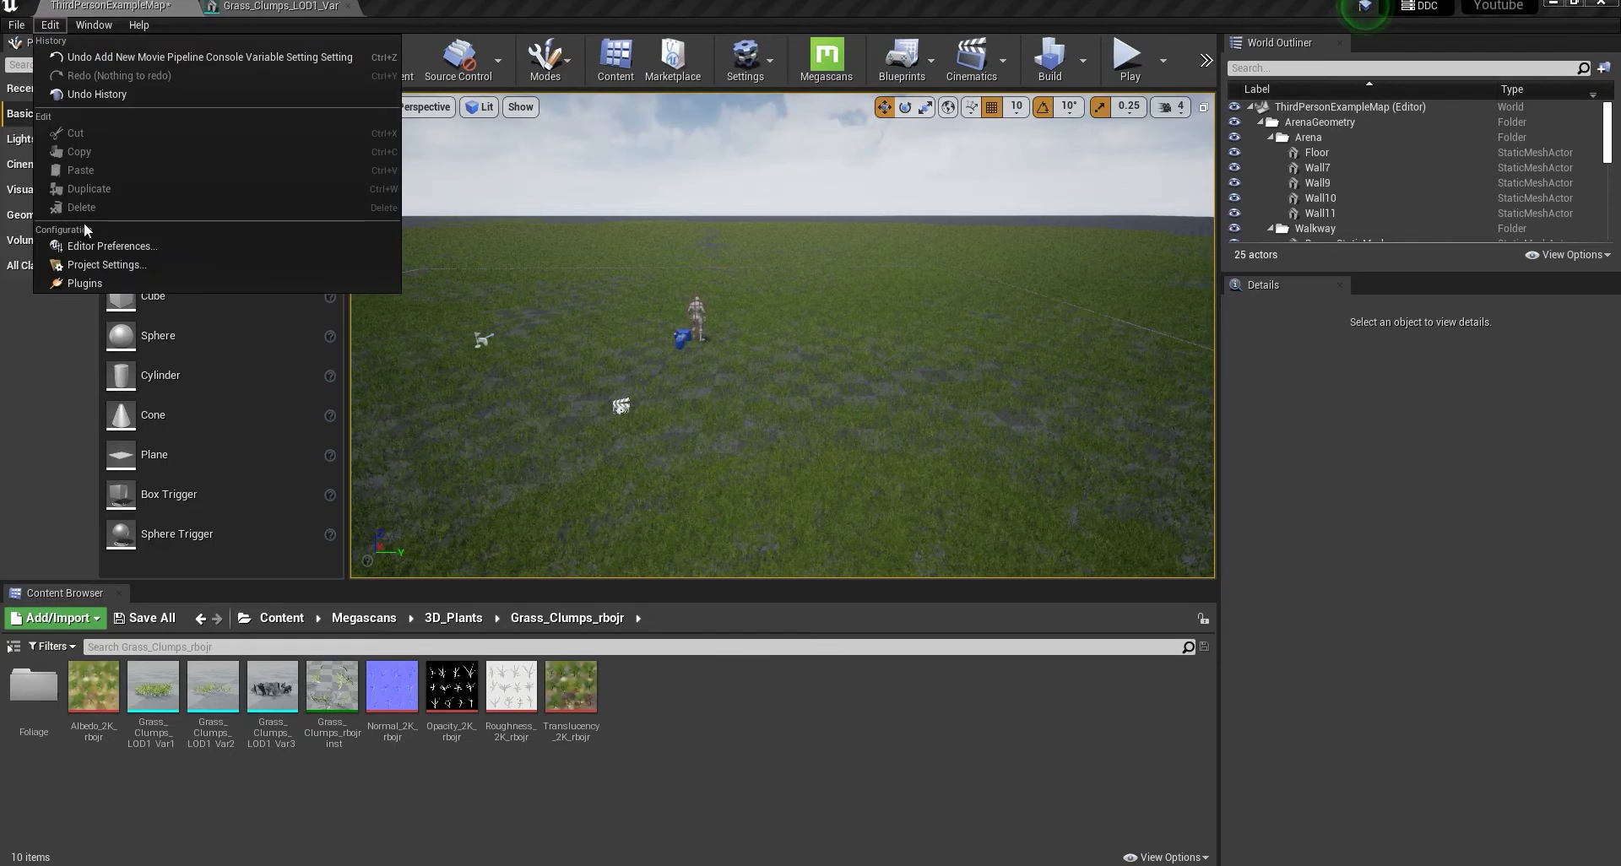
click(86, 280)
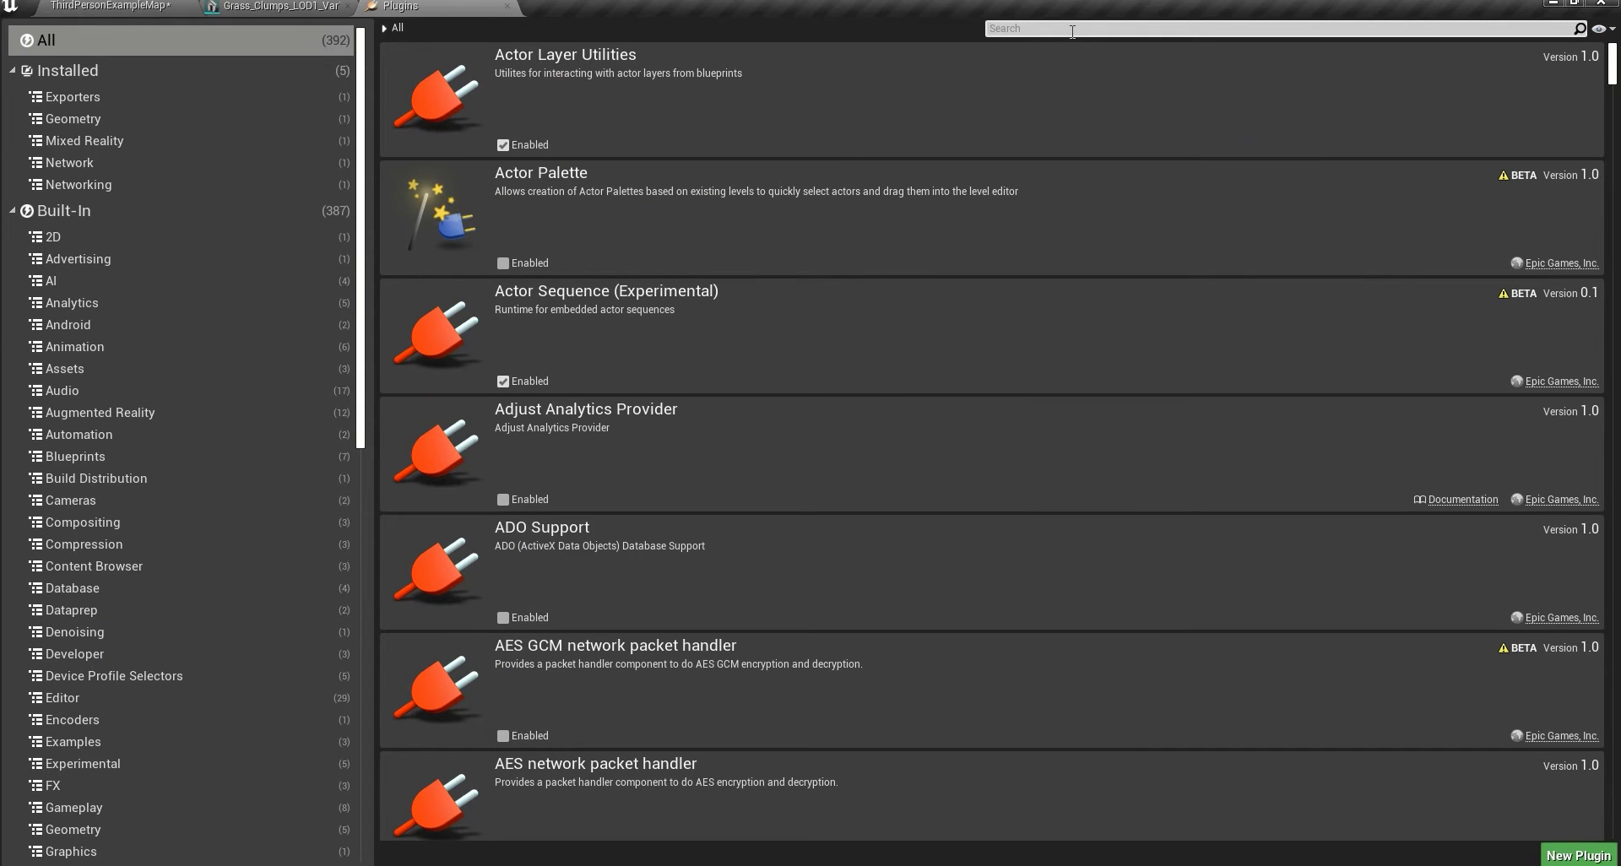
click(1072, 29)
text(mvi=)
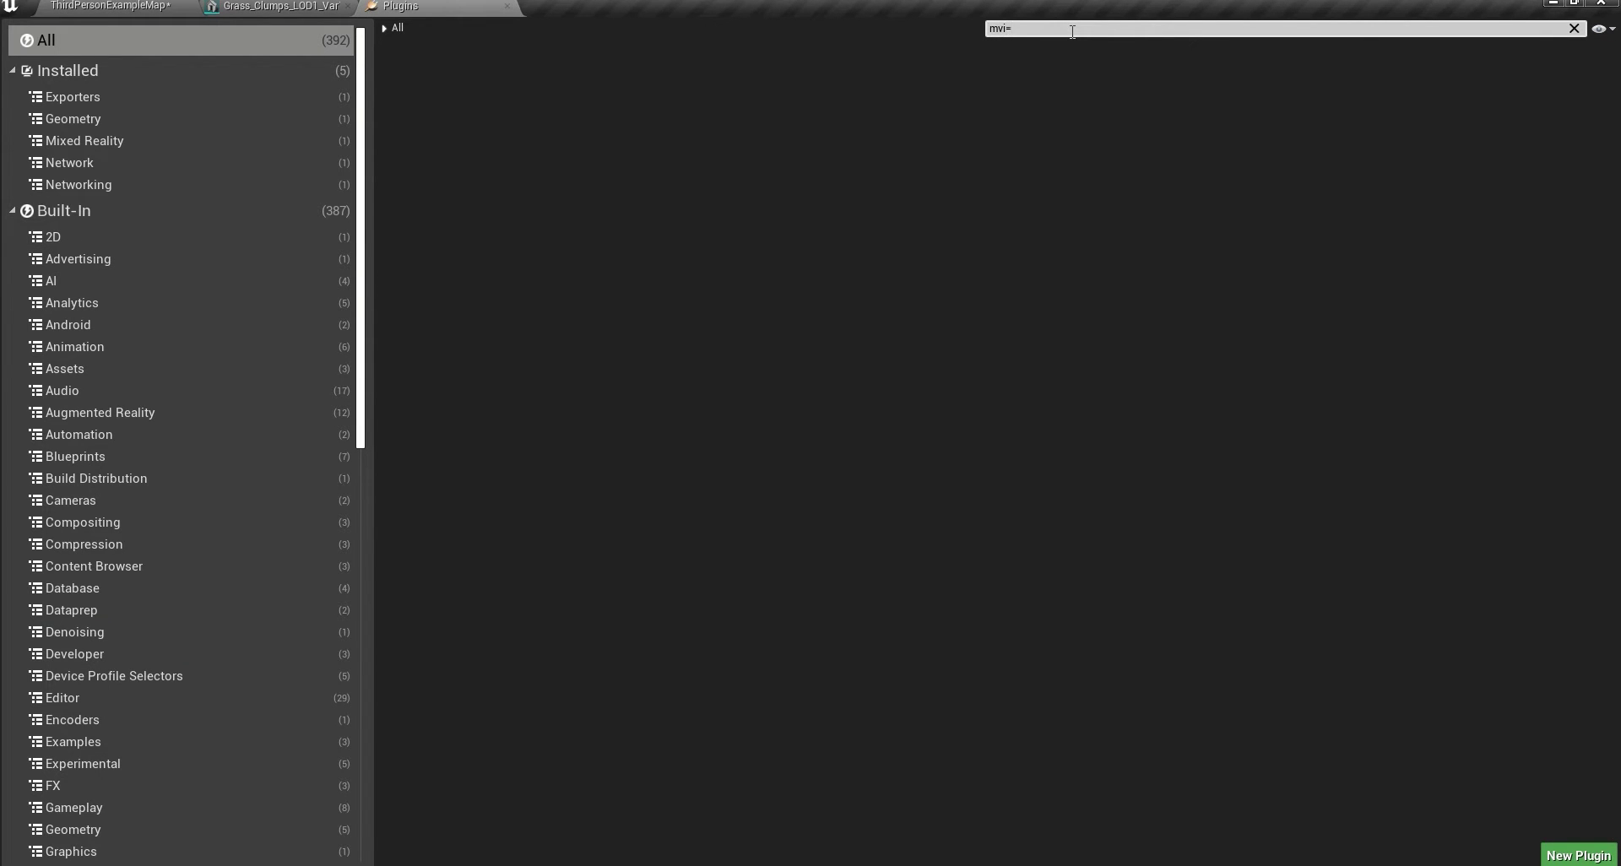
key(BackSpace)
key(BackSpace)
text(ovie ren)
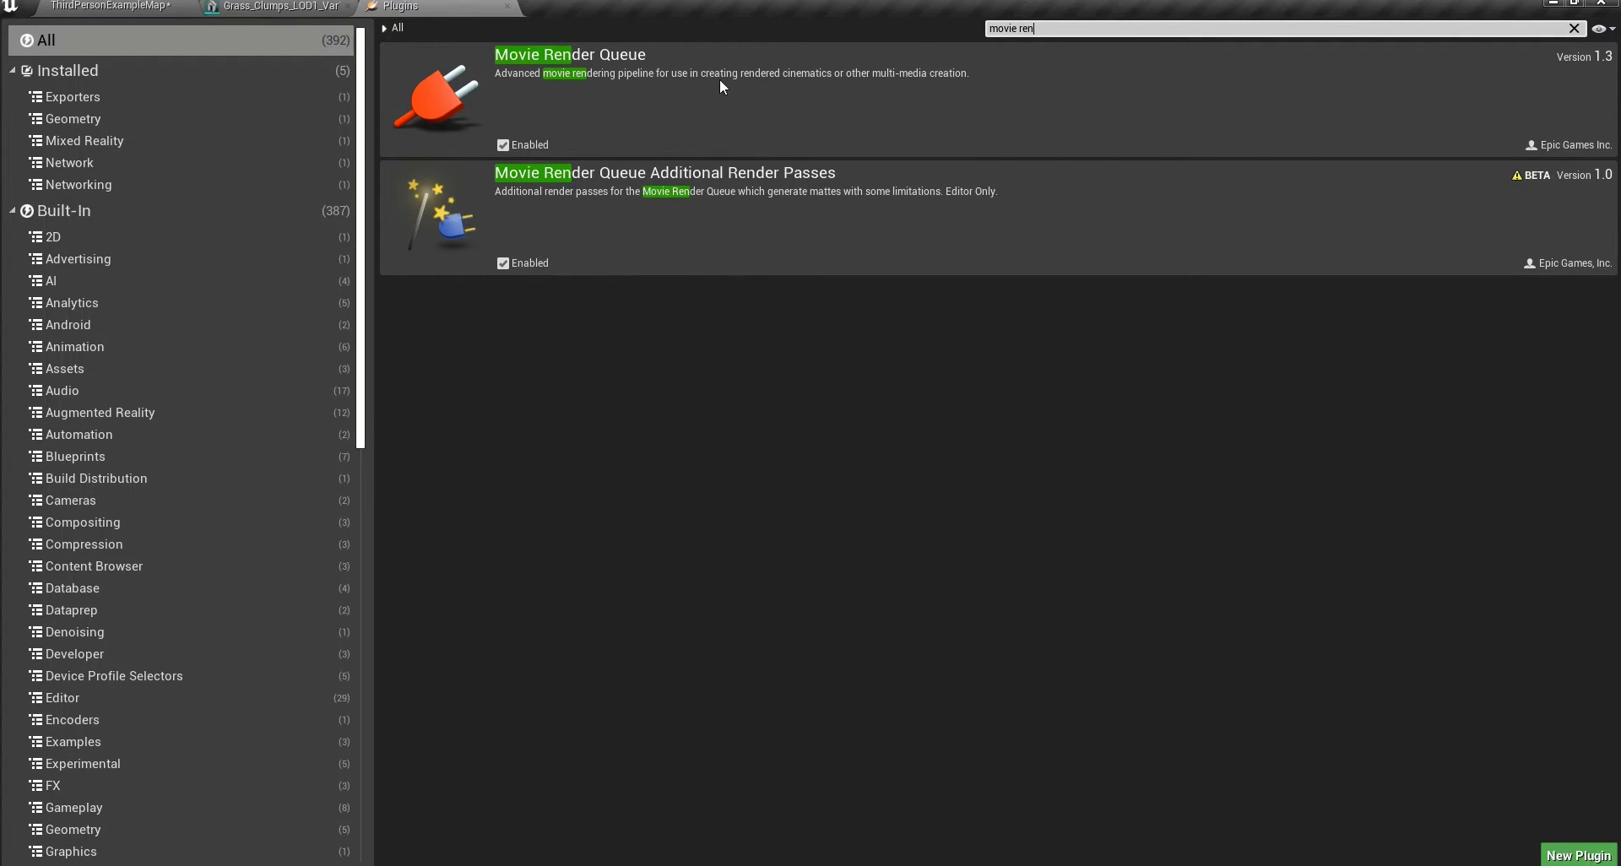
click(507, 6)
click(110, 5)
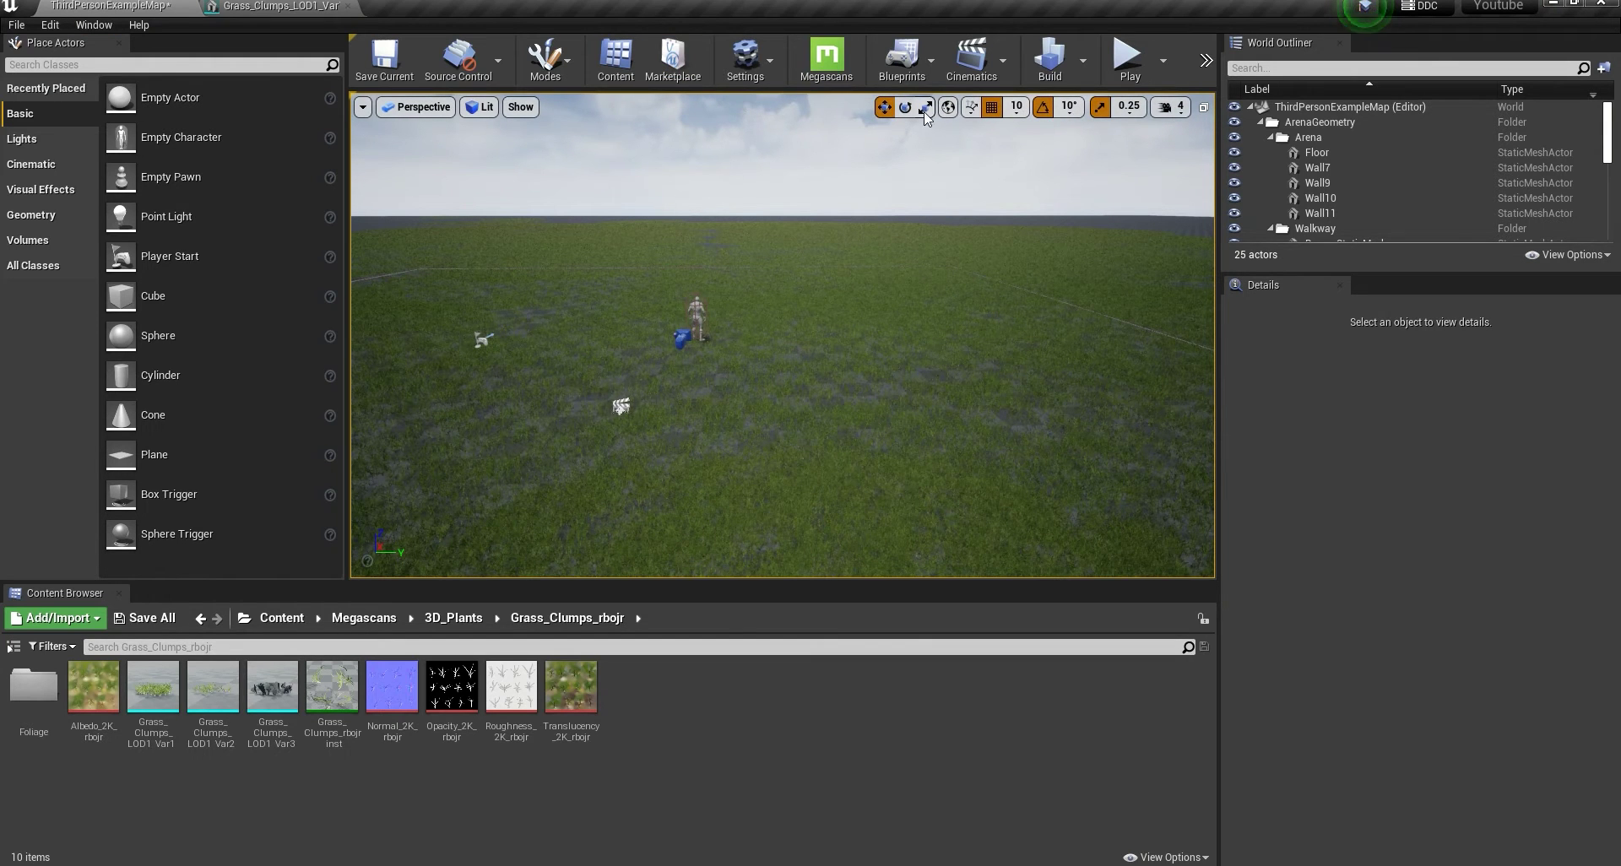
- Add and save NewLevelSequence1, create a Cine Camera Actor, and uncheck Constrain Aspect Ratio
click(1007, 67)
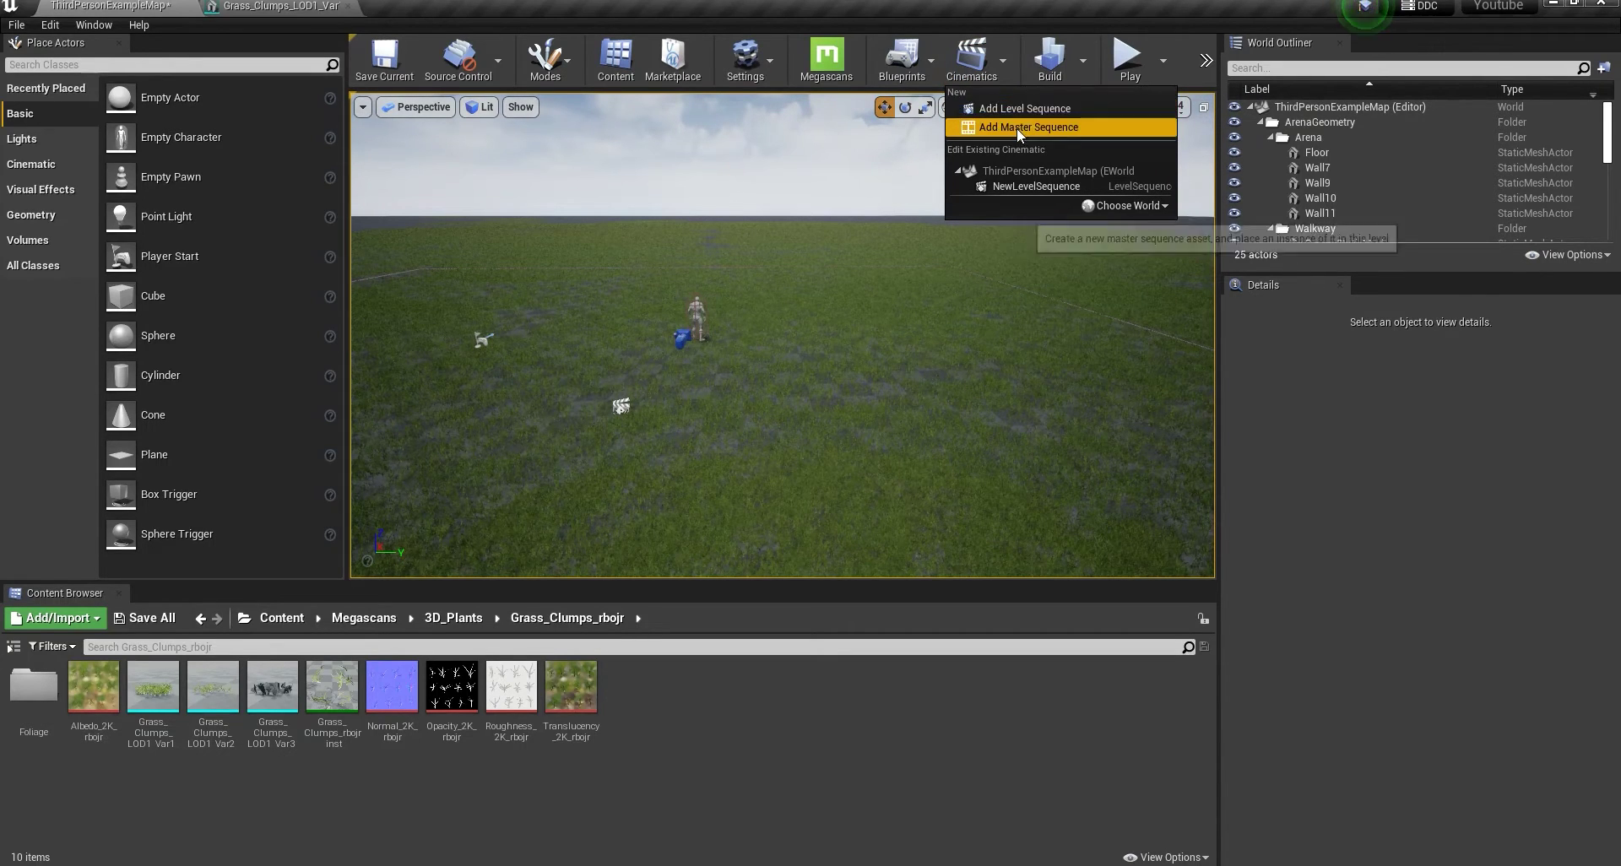
click(1025, 110)
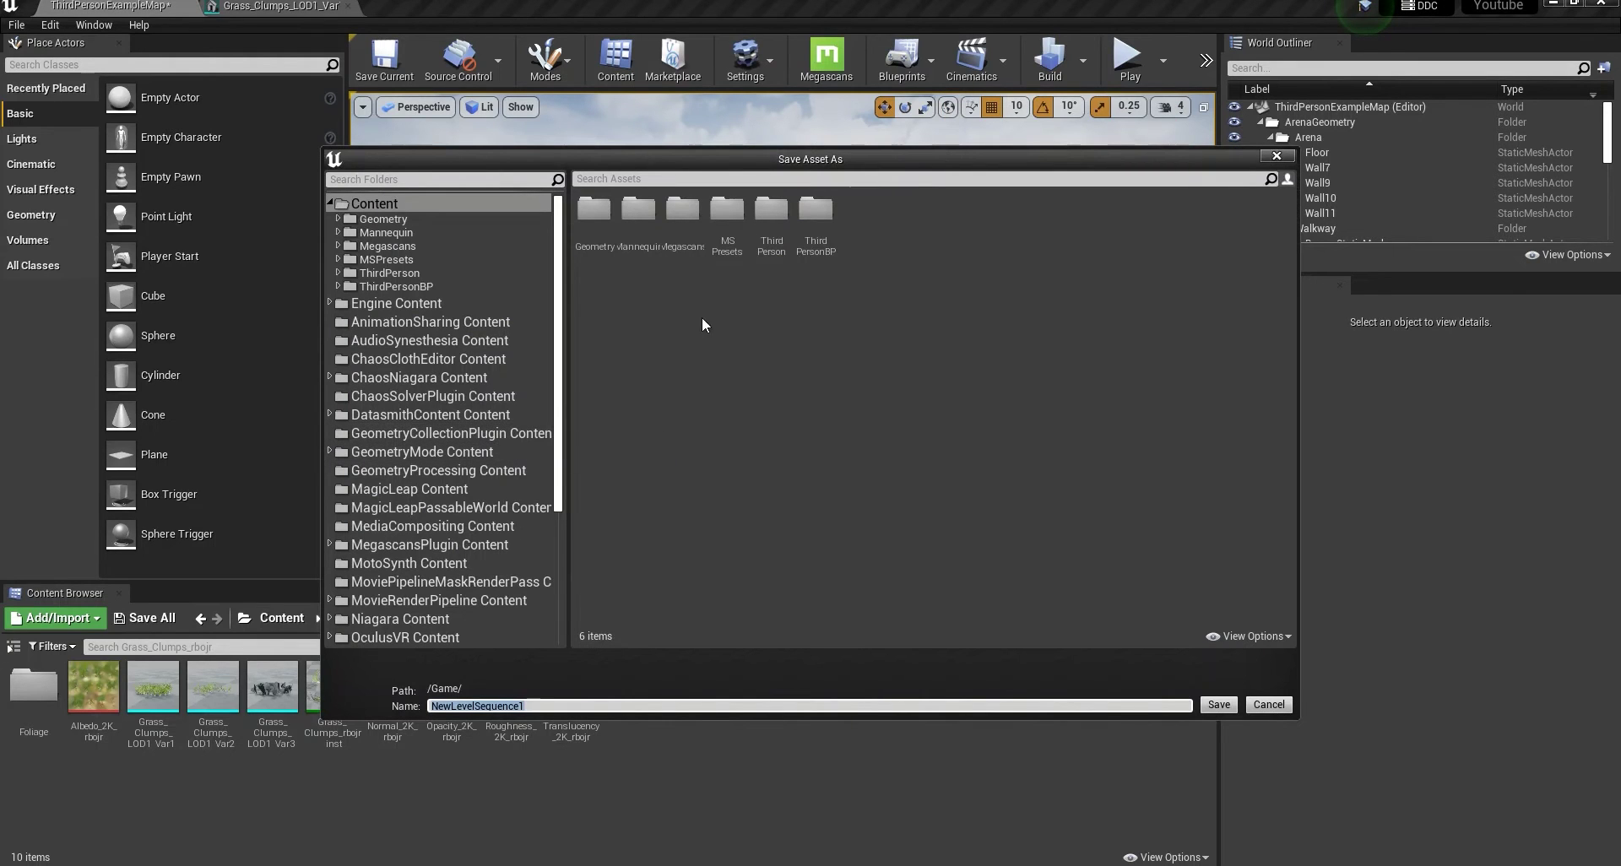
click(1218, 705)
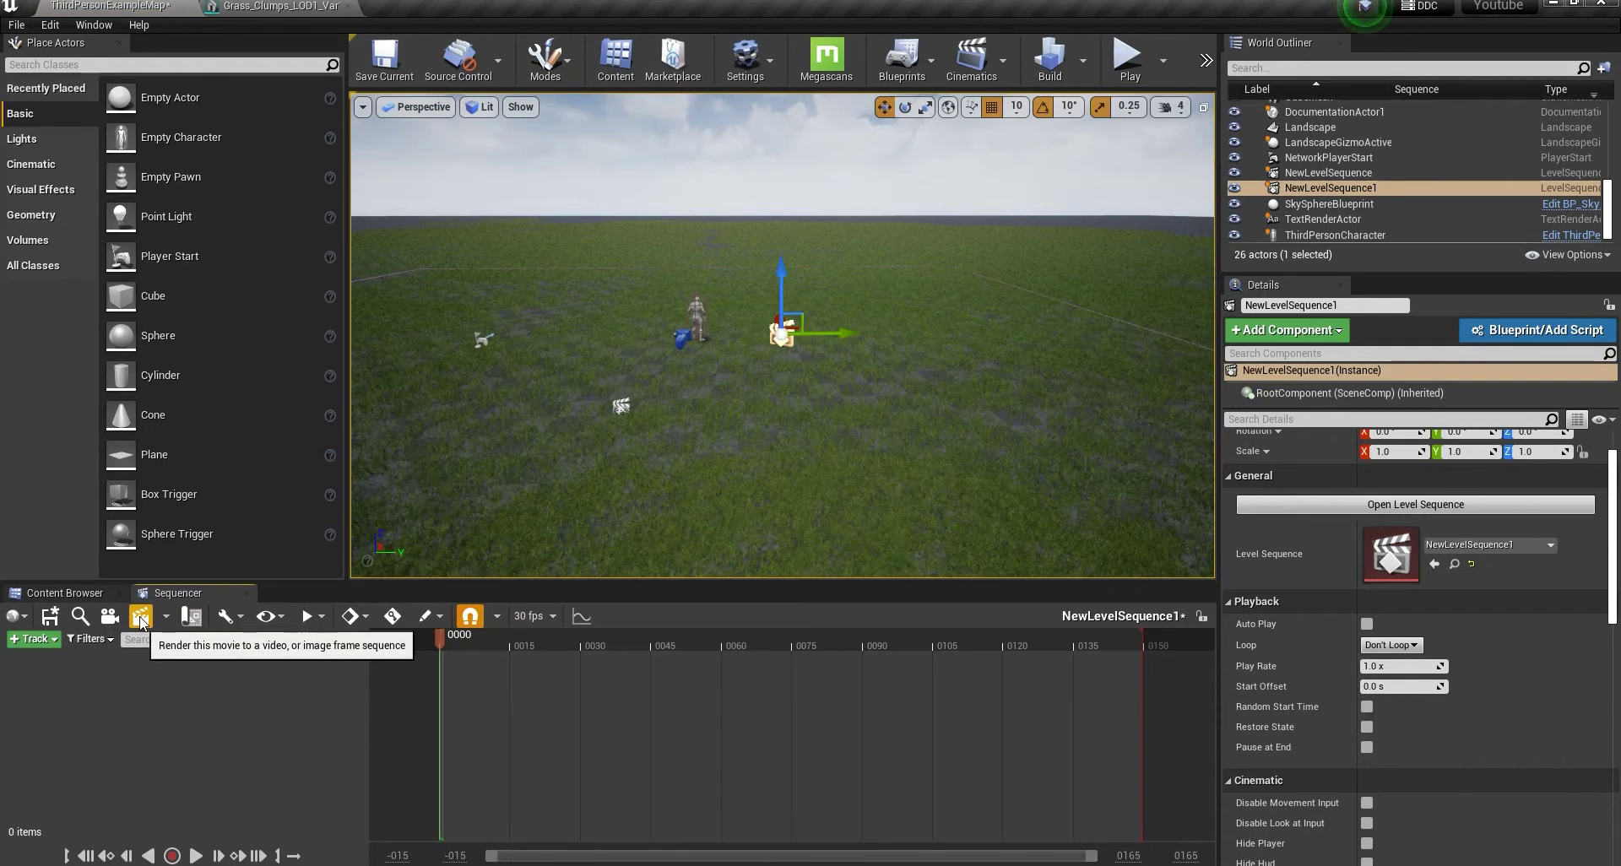
click(193, 615)
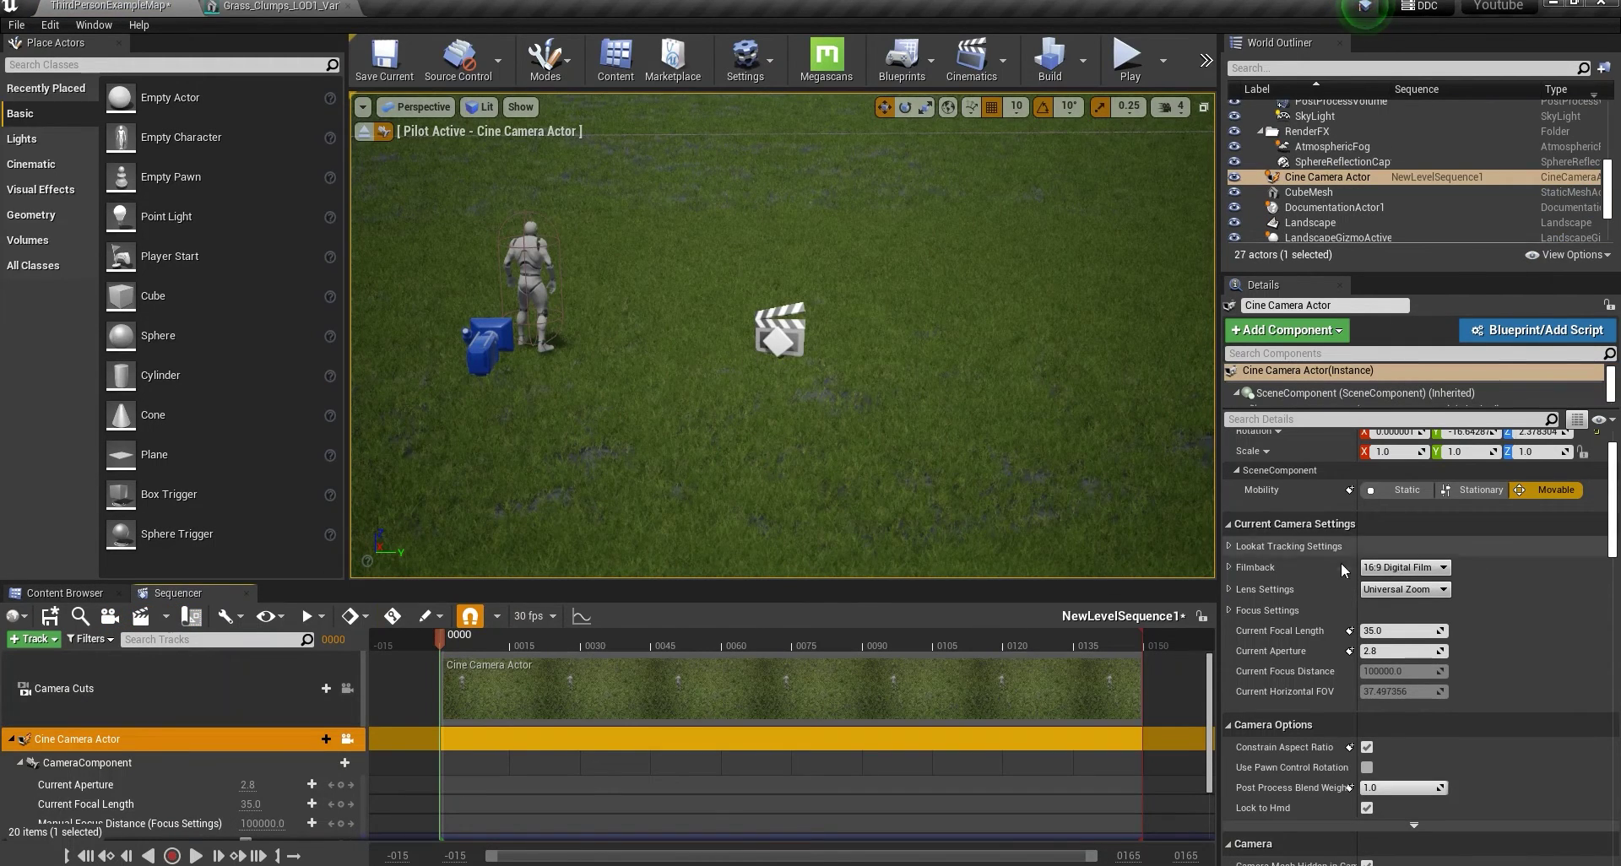
click(1366, 748)
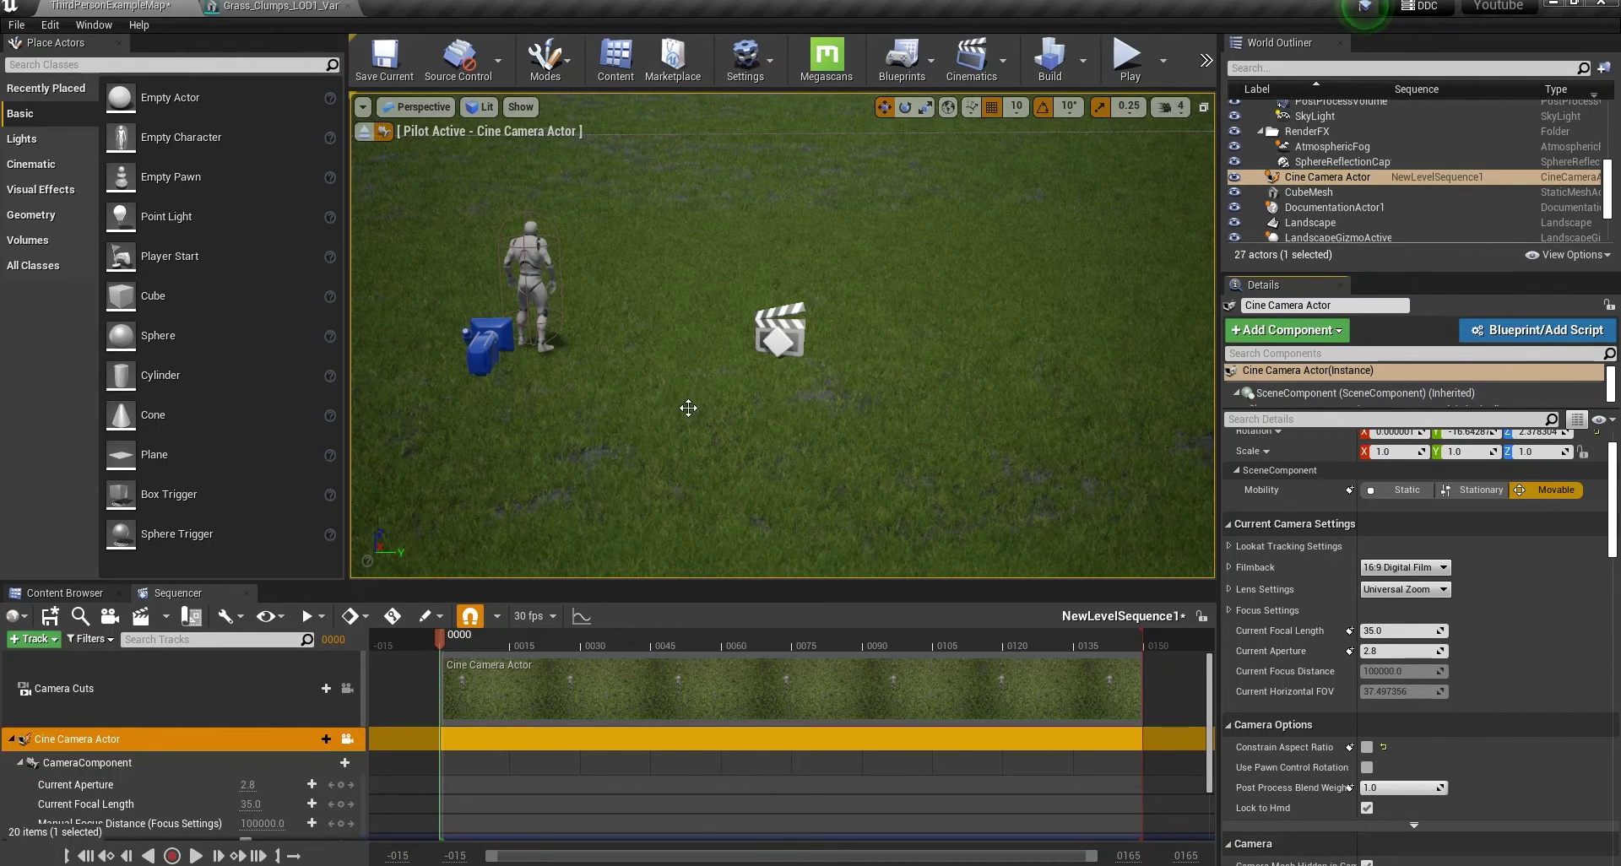
- Key the camera's wide start view at frame 0 and its character-facing end view at frame 144
right_drag(688, 408, 646, 386)
scroll(101, 747, down, 2)
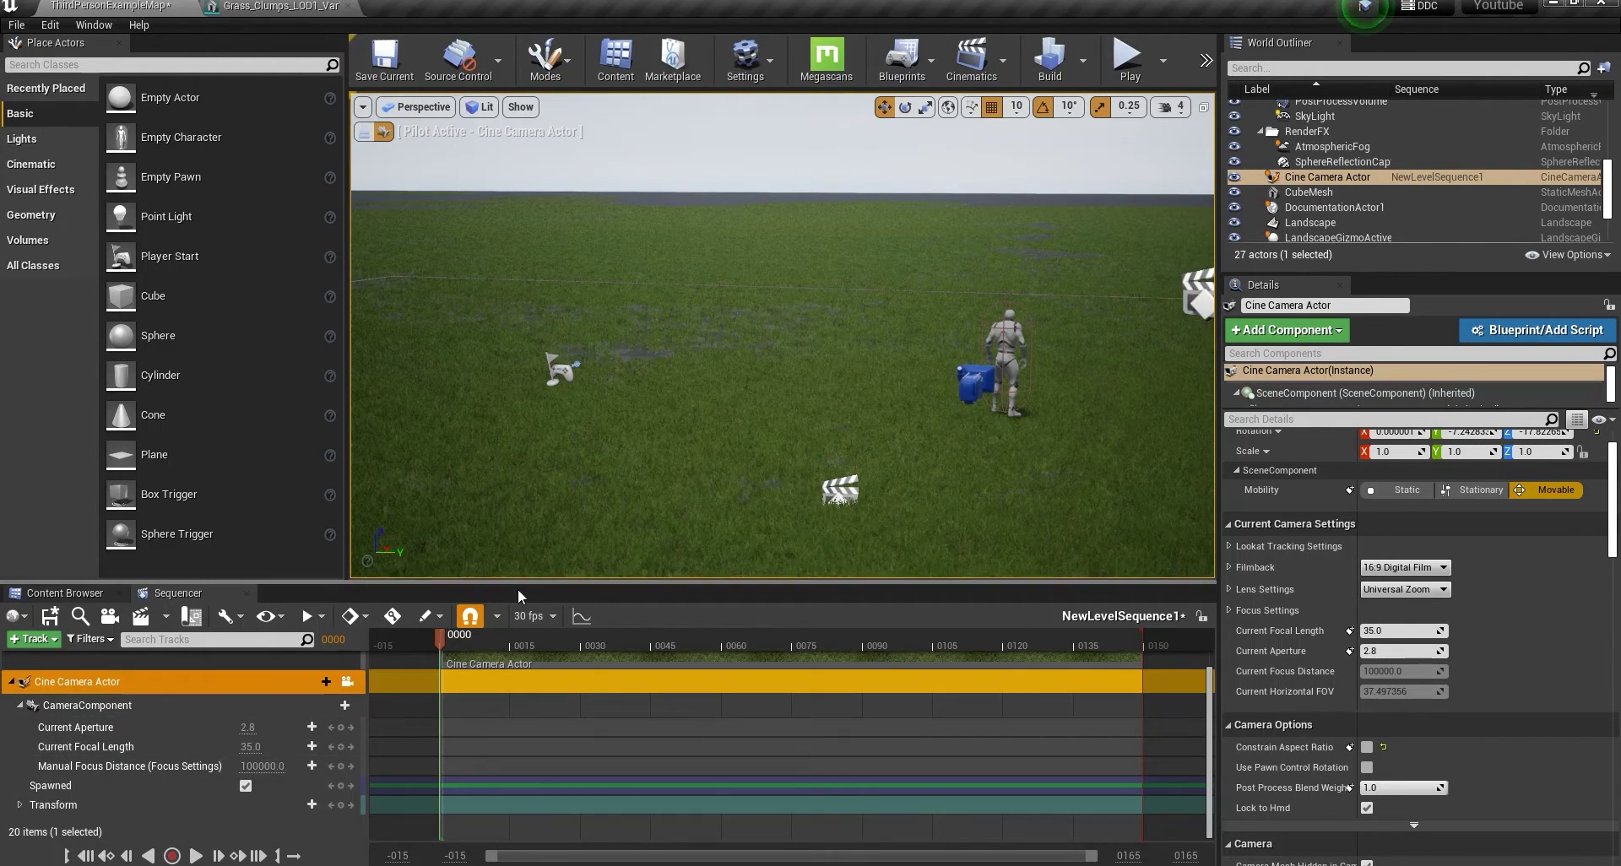
click(342, 806)
drag(440, 642, 1117, 645)
right_drag(735, 574, 736, 574)
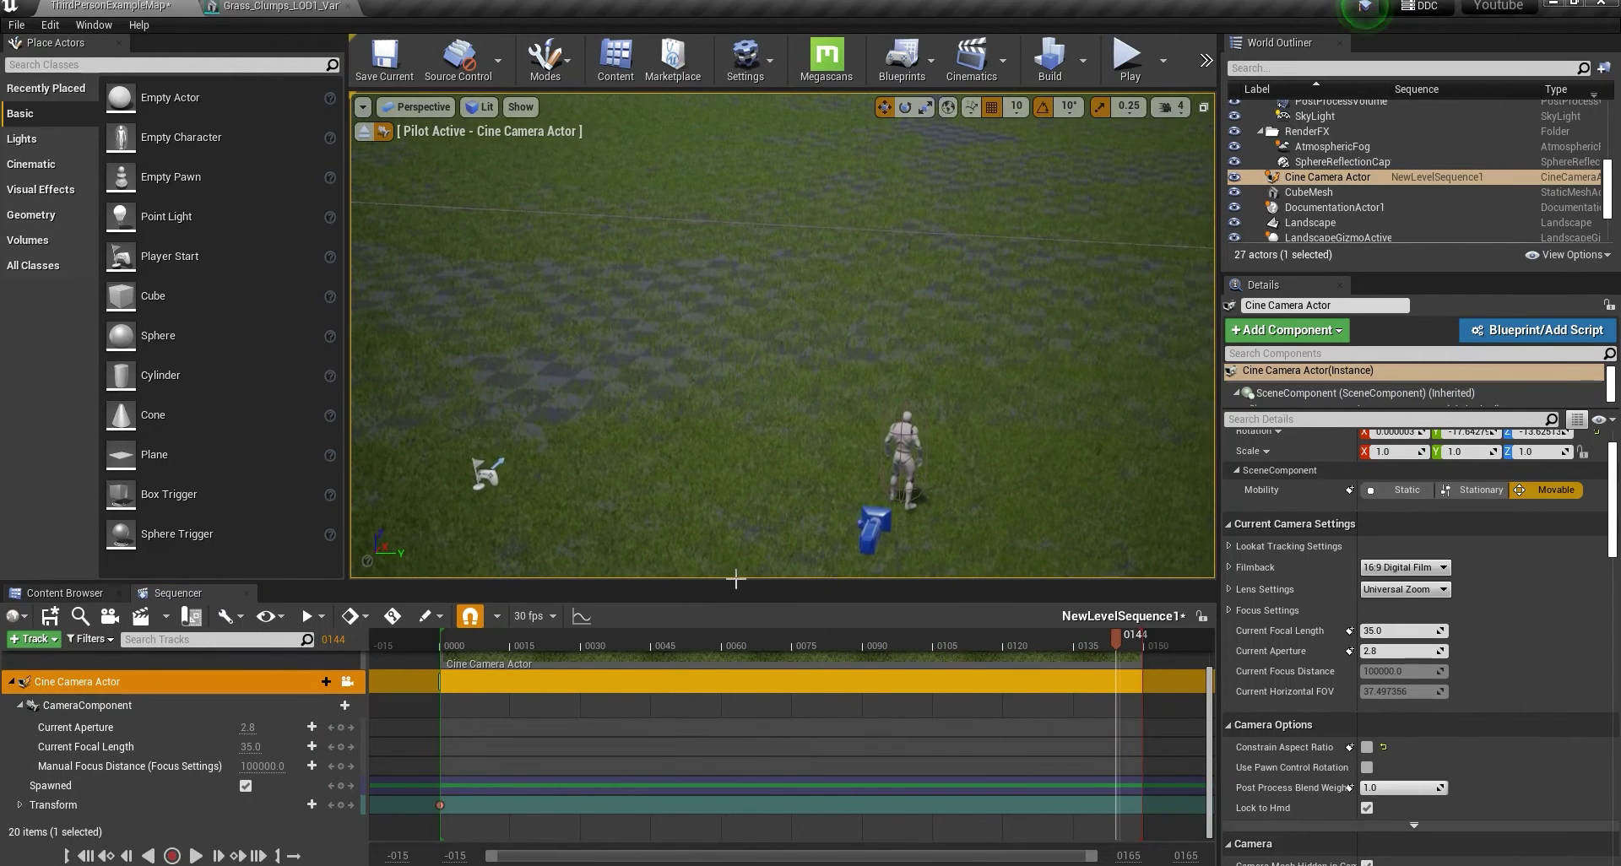
click(341, 805)
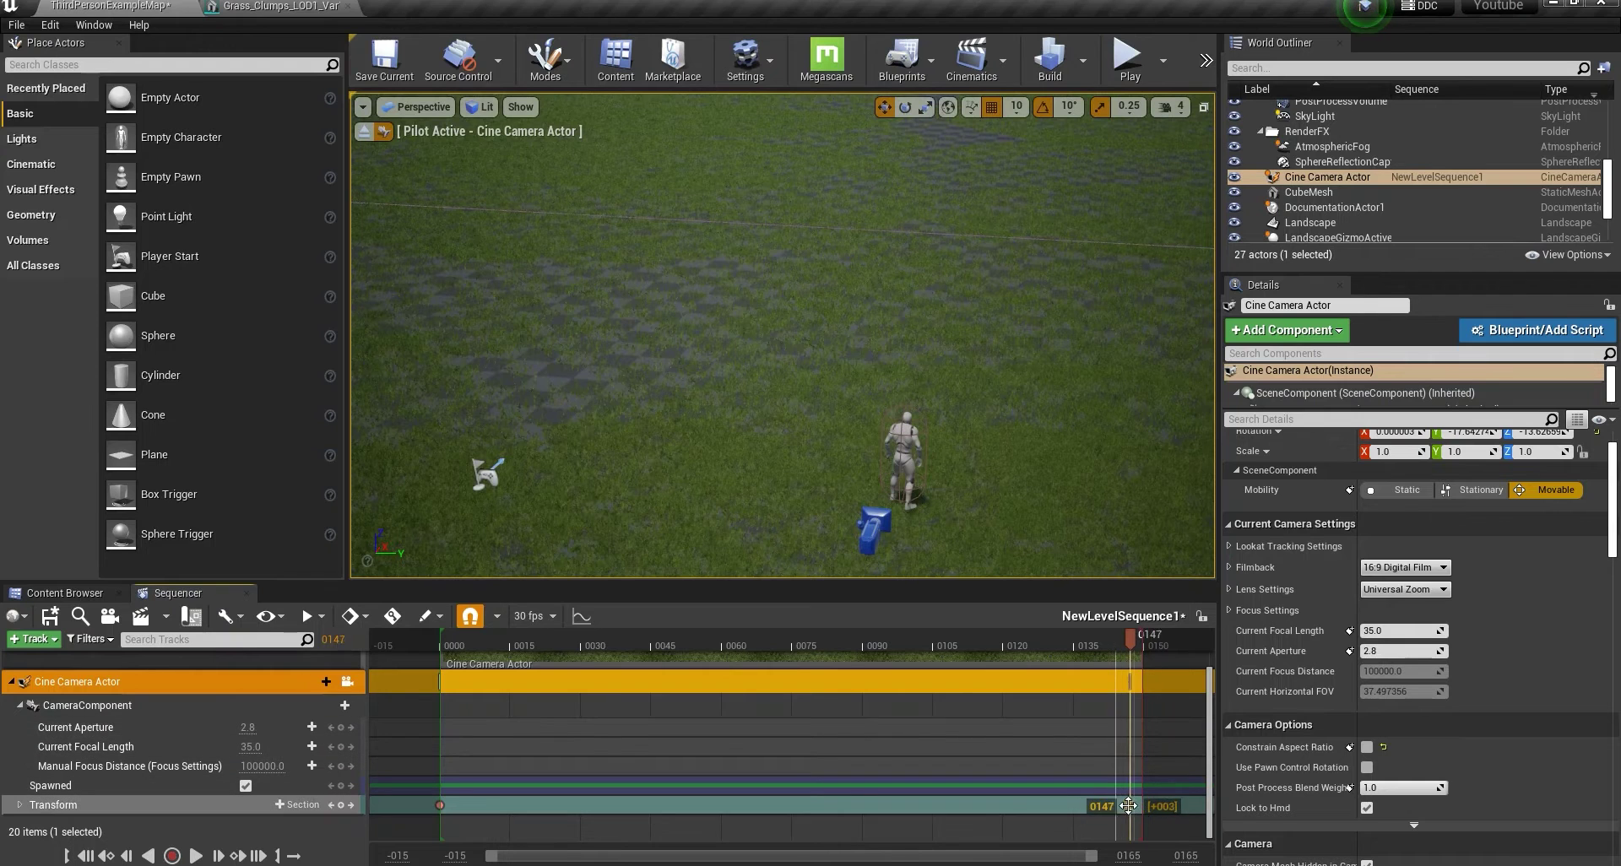
- Move the end Transform key to frame 150 and play back the camera move to review it
drag(1116, 804, 1143, 805)
click(525, 644)
key(space)
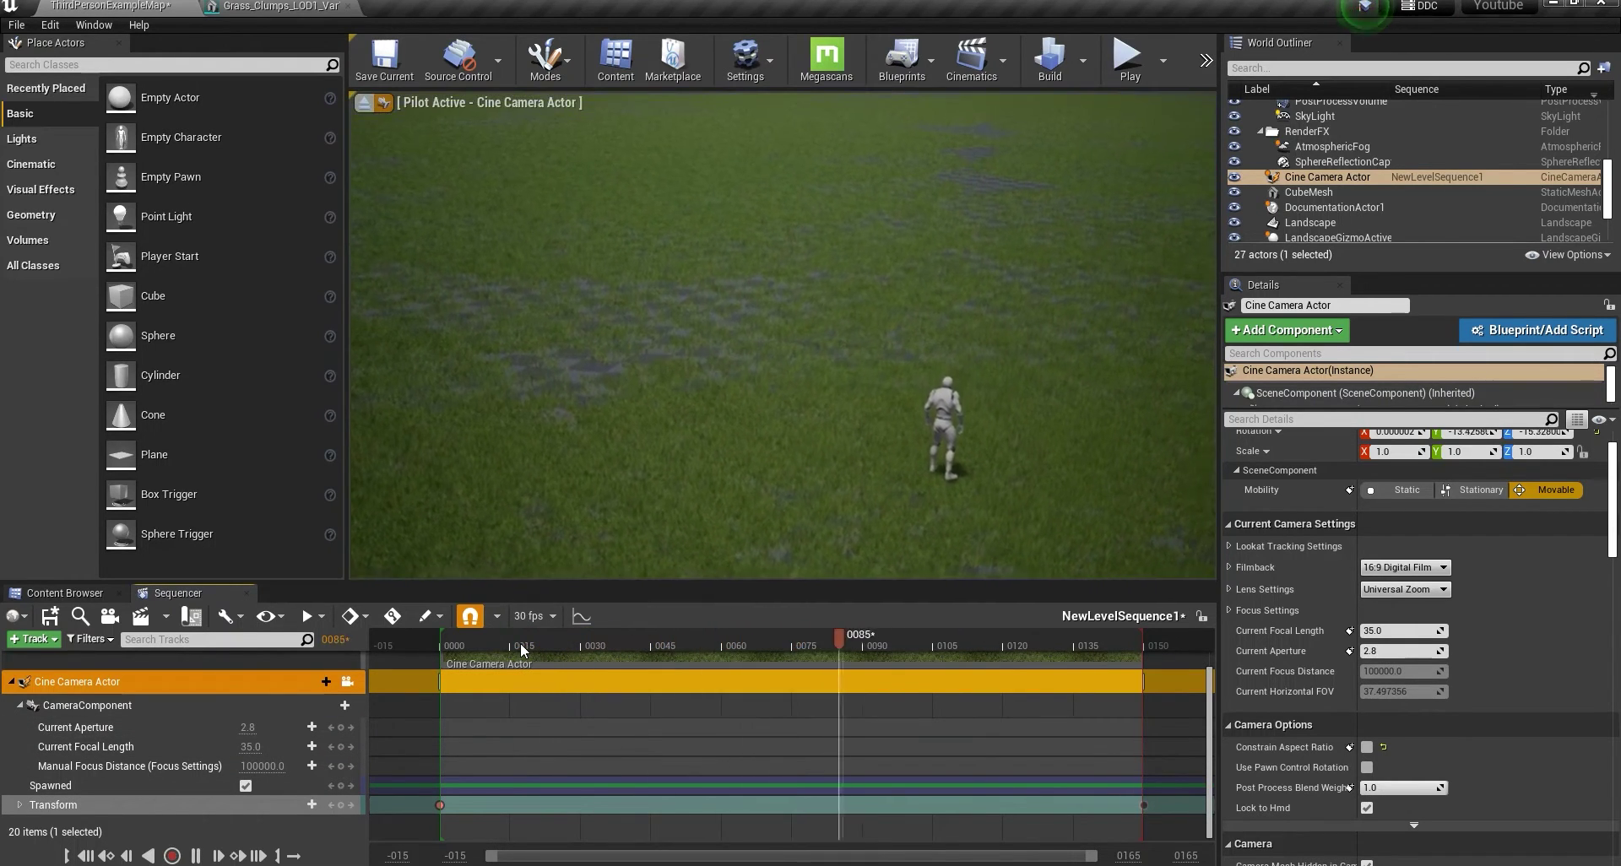
key(space)
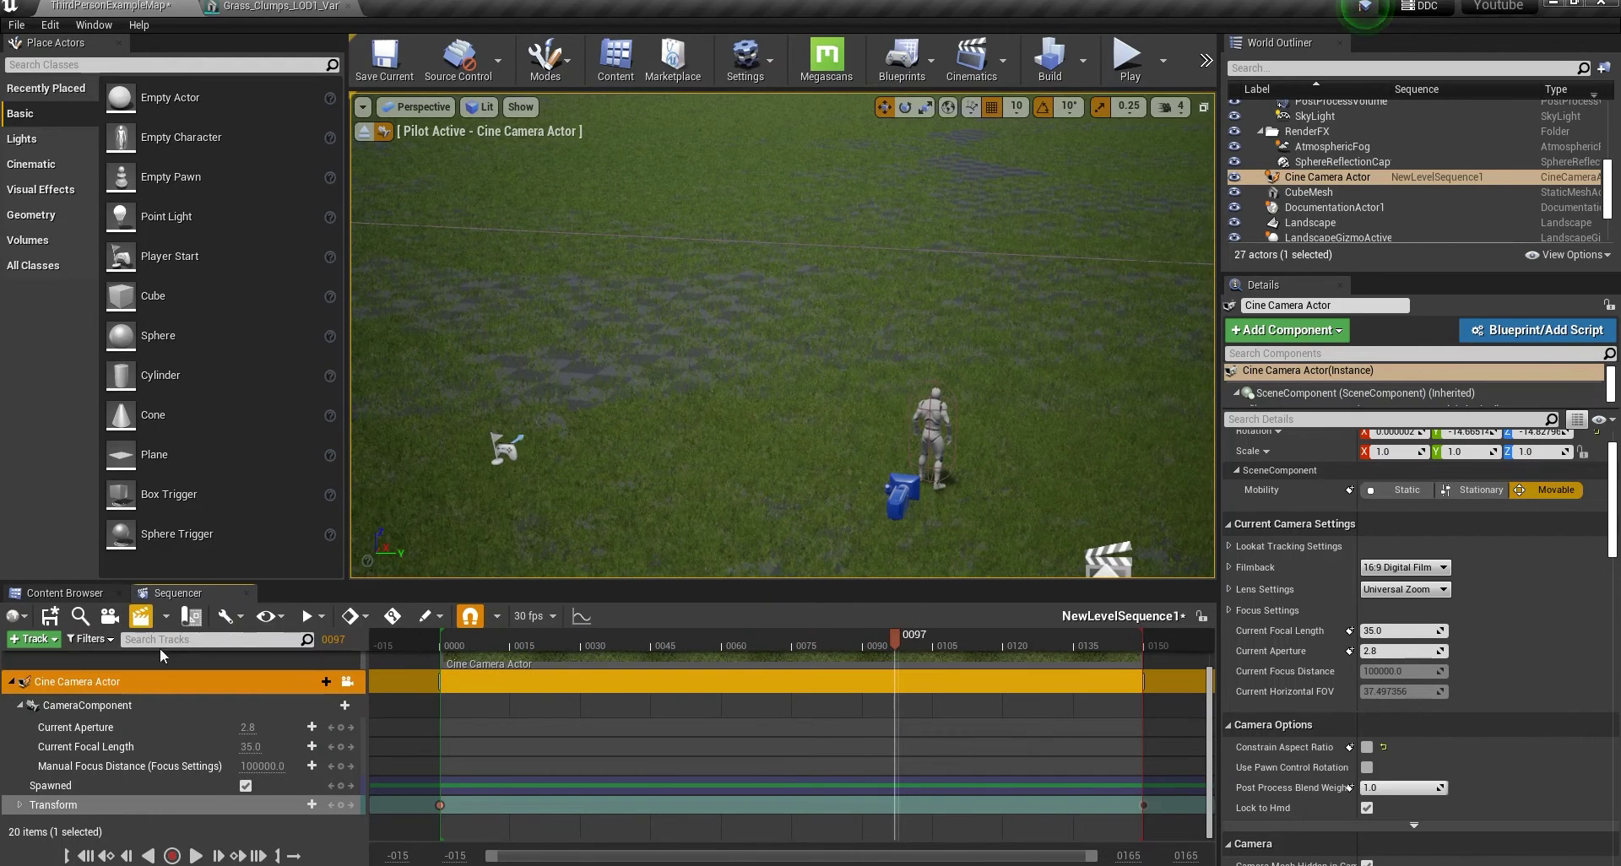
click(492, 644)
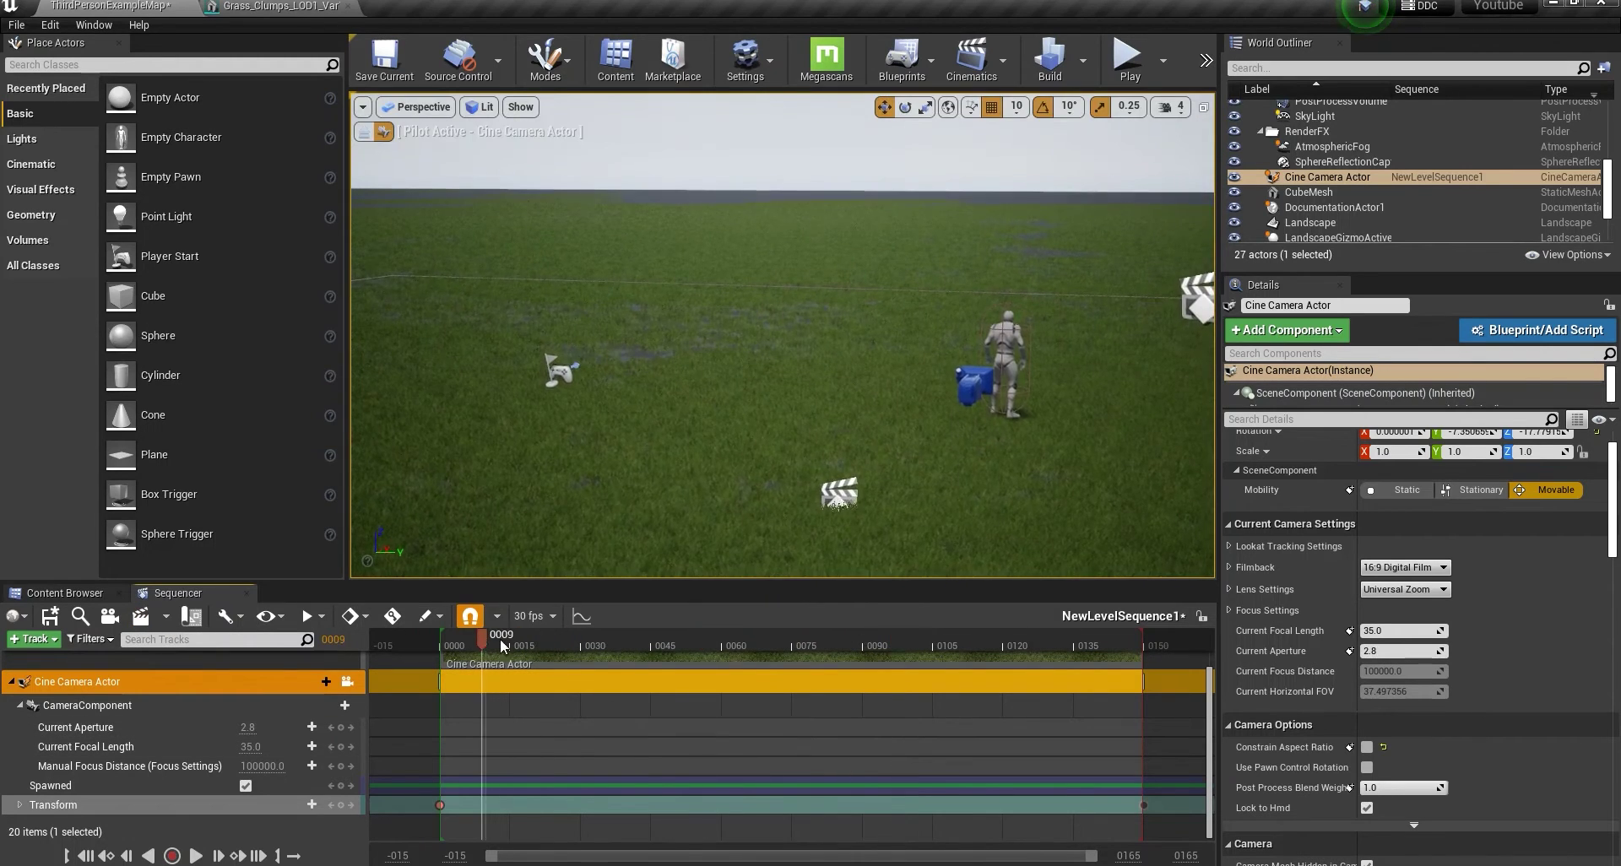
click(938, 645)
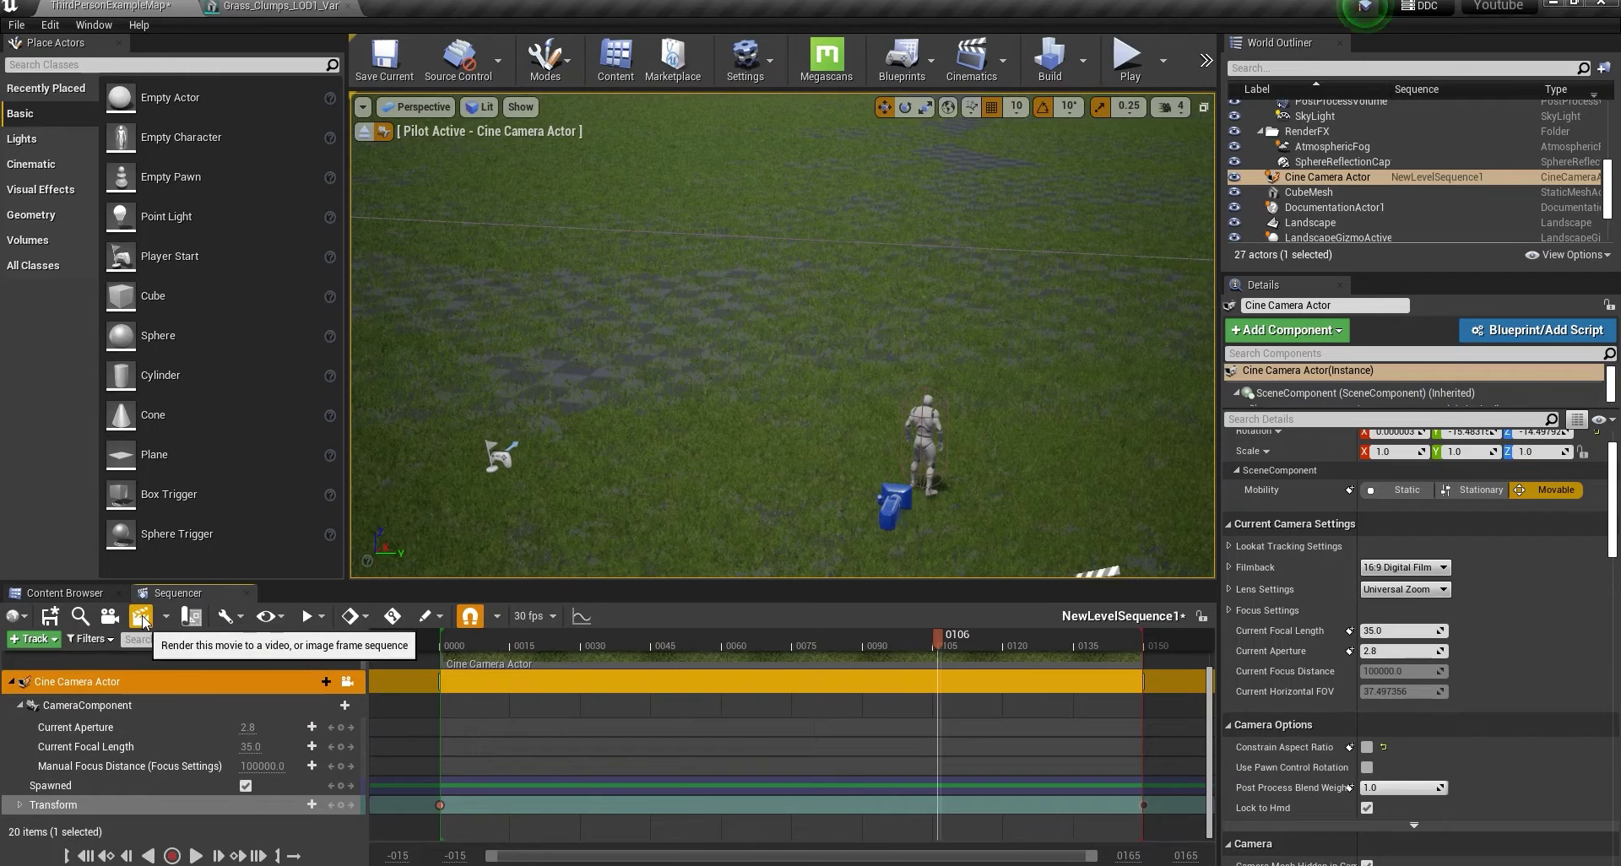
- Render NewLevelSequence1 to the Movie Render Queue and switch to its tab alongside NewLevelSequence
click(141, 617)
click(138, 5)
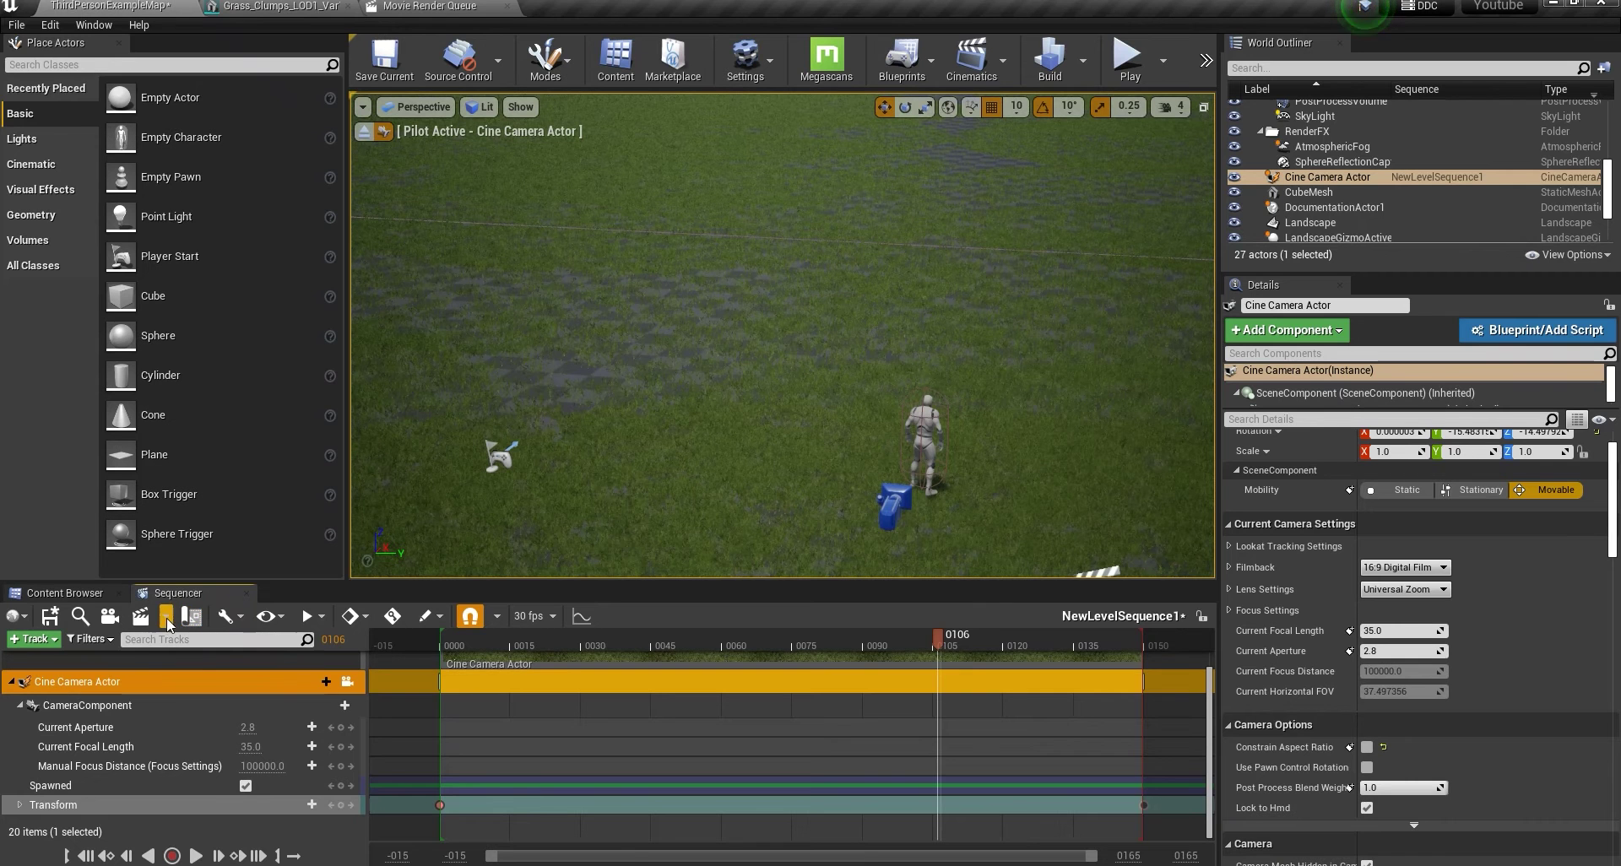
click(166, 616)
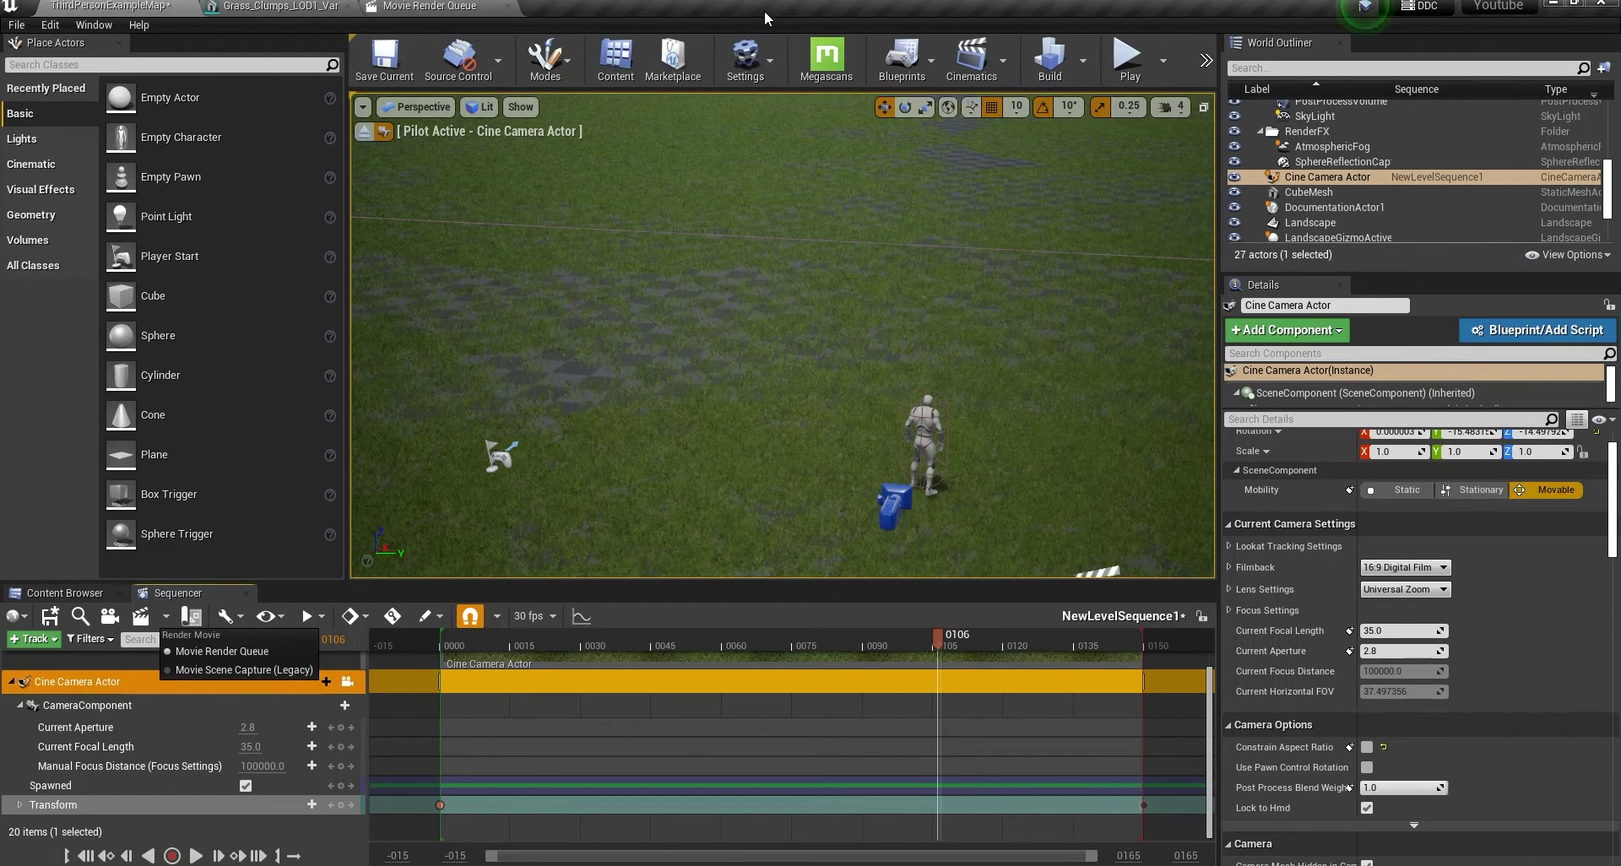
click(430, 7)
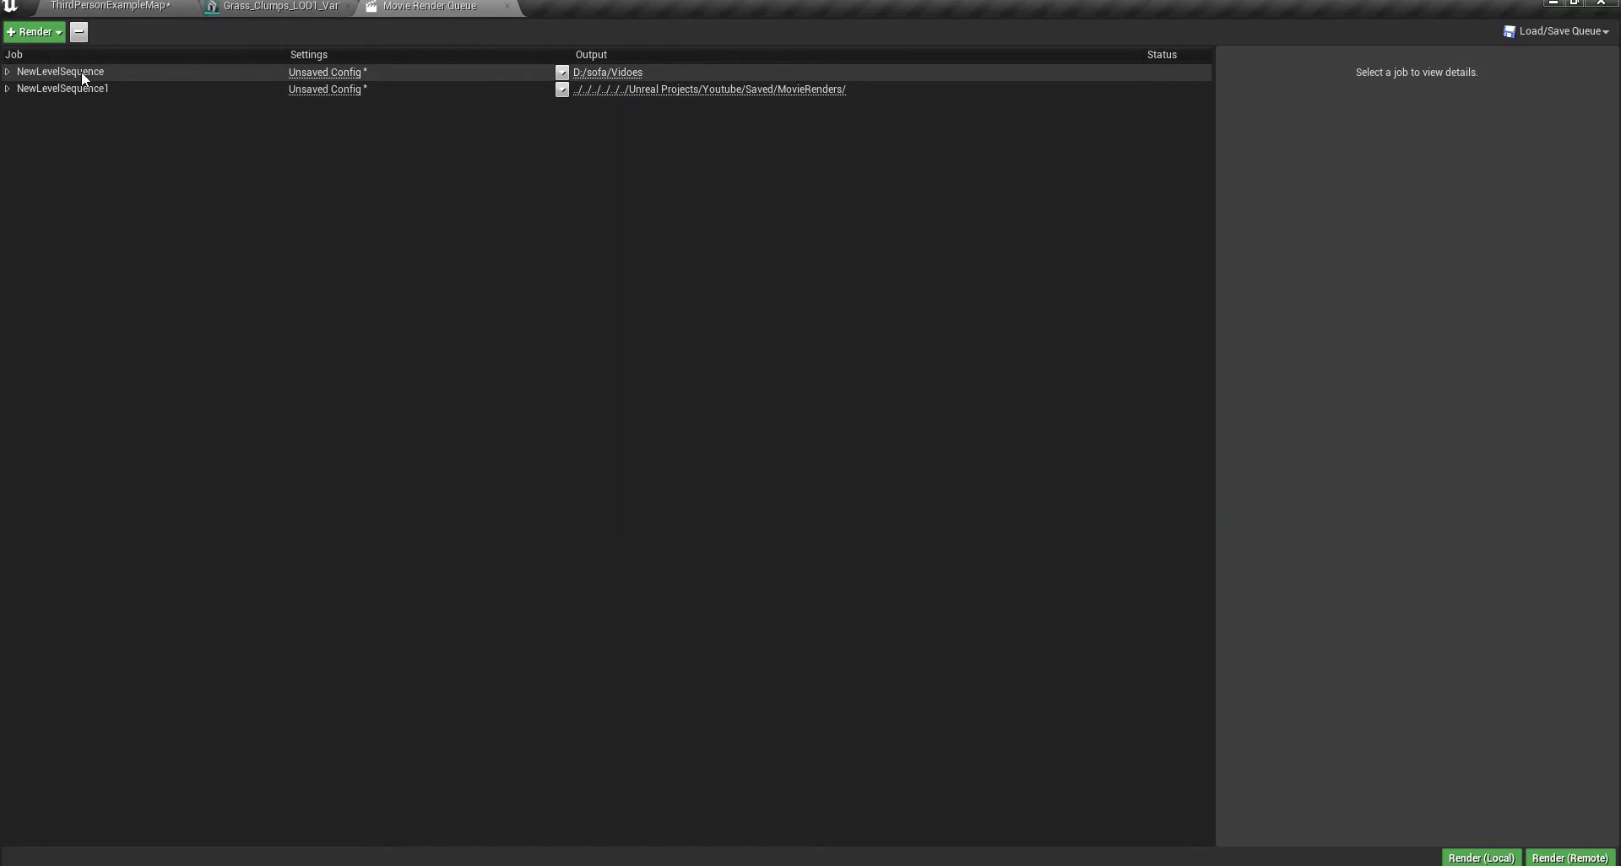
- Open NewLevelSequence1's render settings and set the output folder to D:/sofa/Vidoes
click(6, 72)
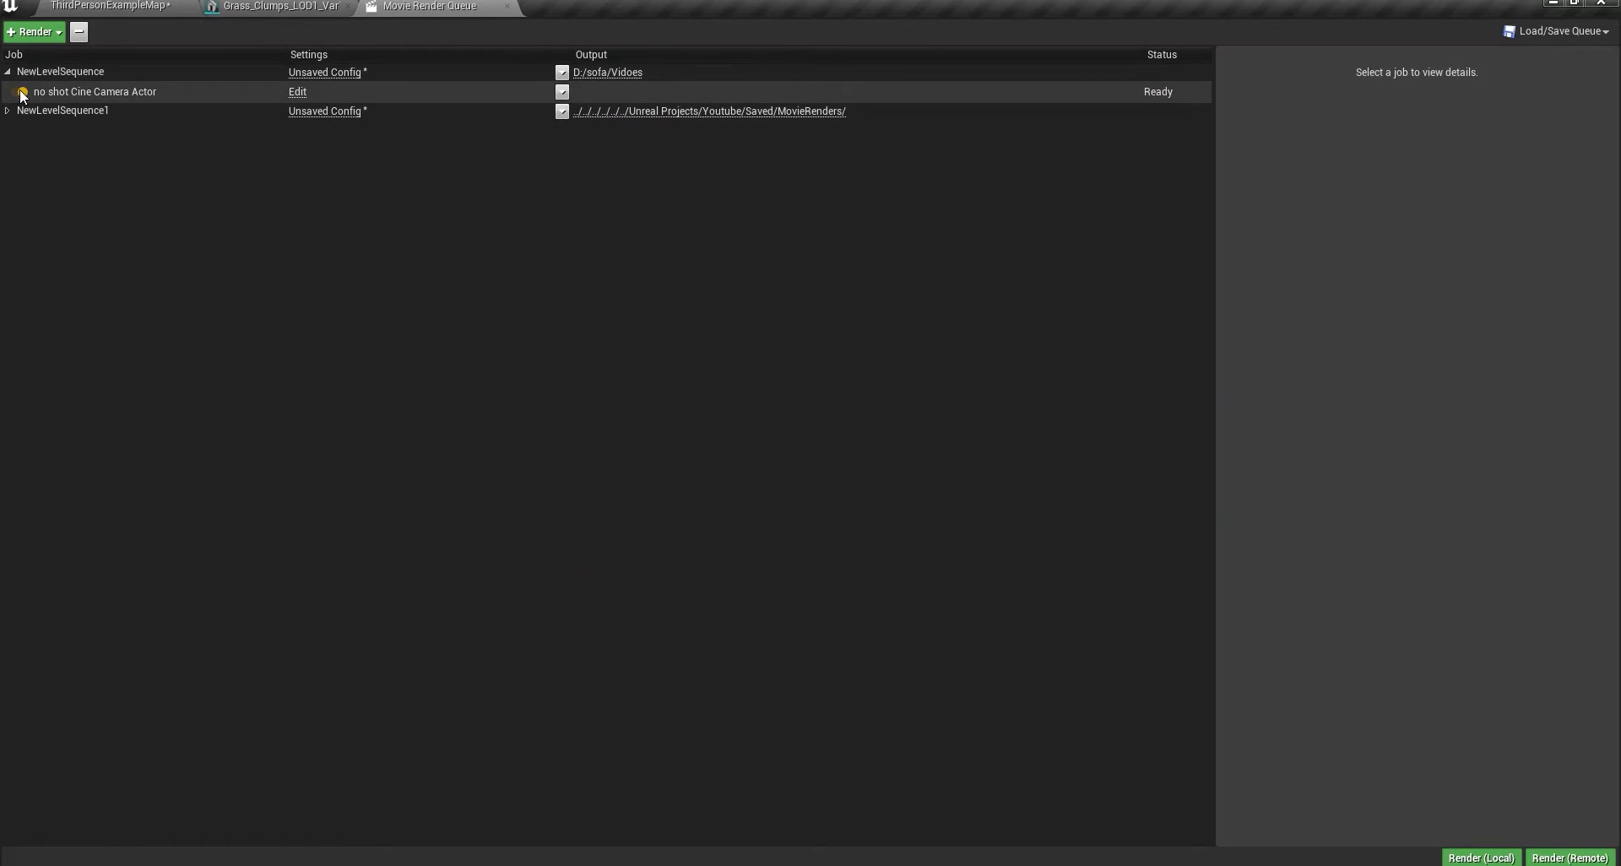
click(7, 72)
click(7, 88)
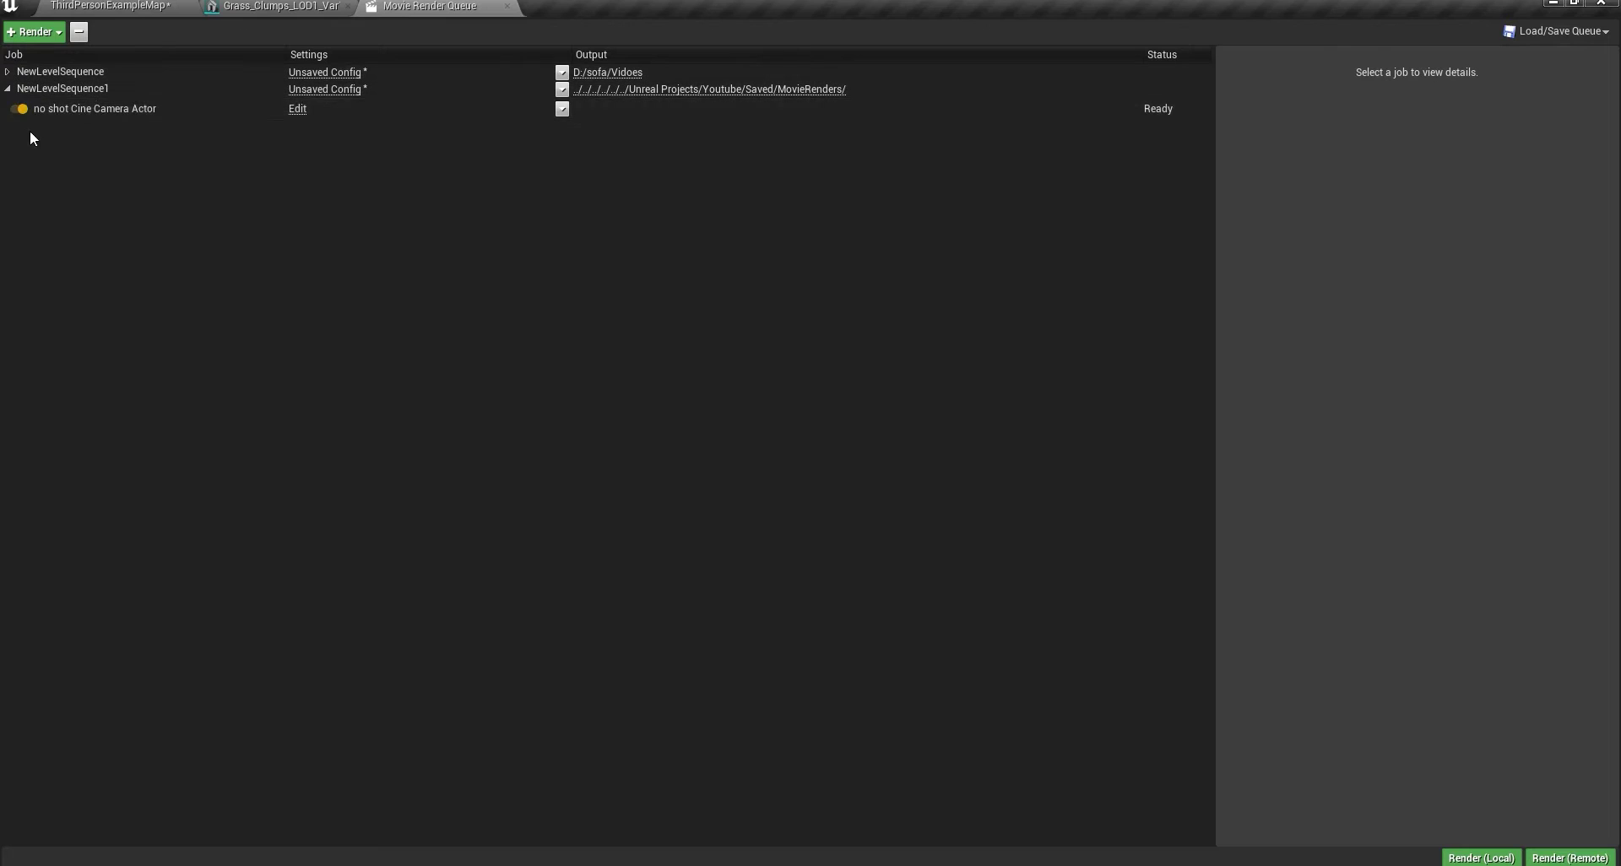
click(313, 93)
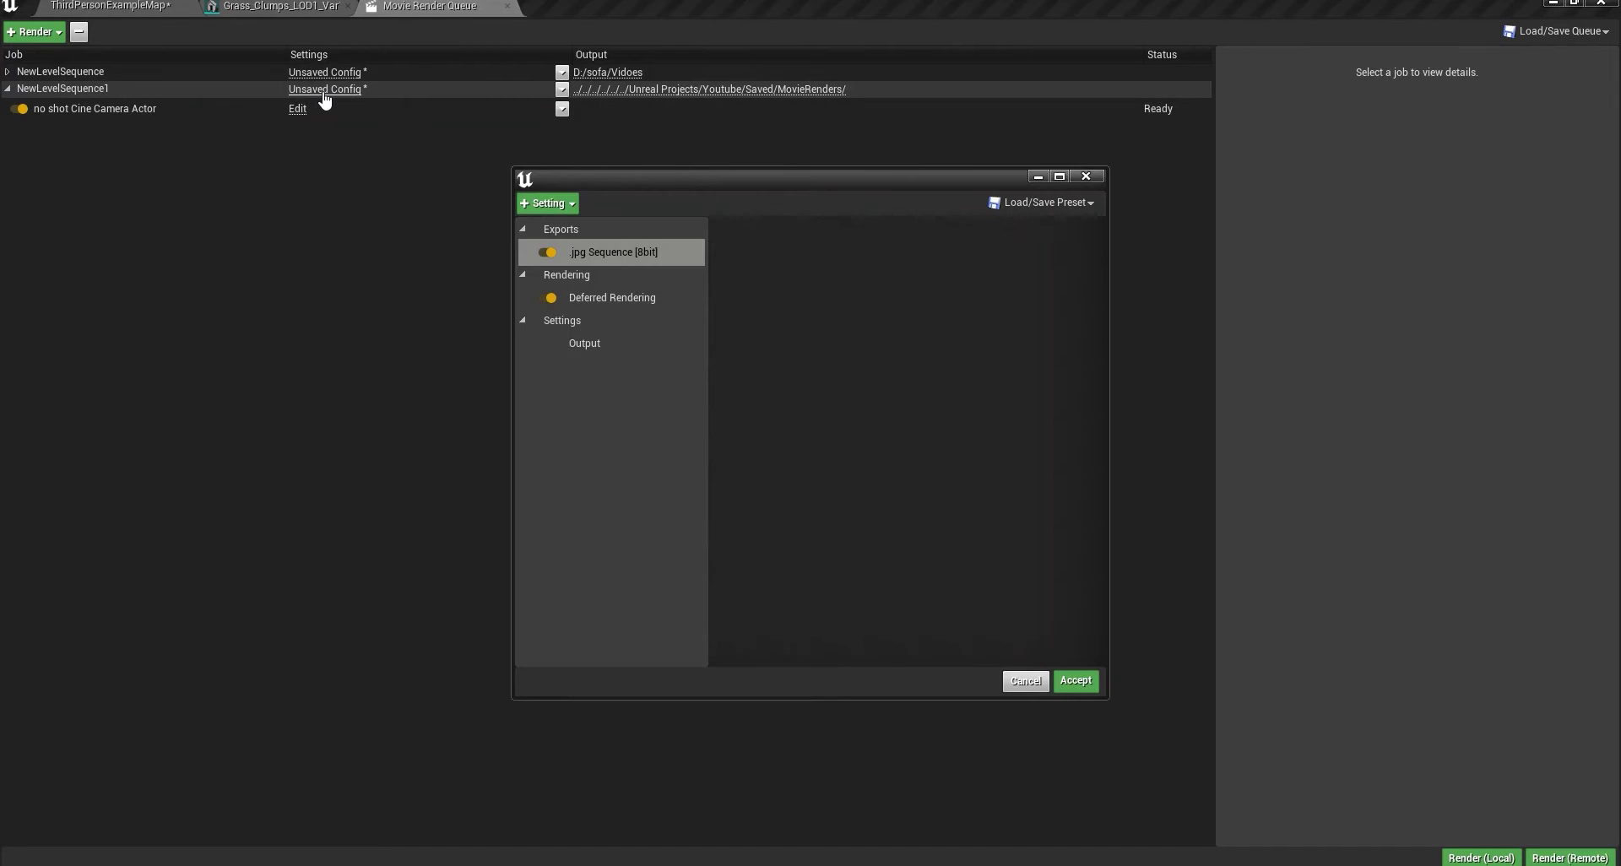
click(596, 345)
click(1059, 253)
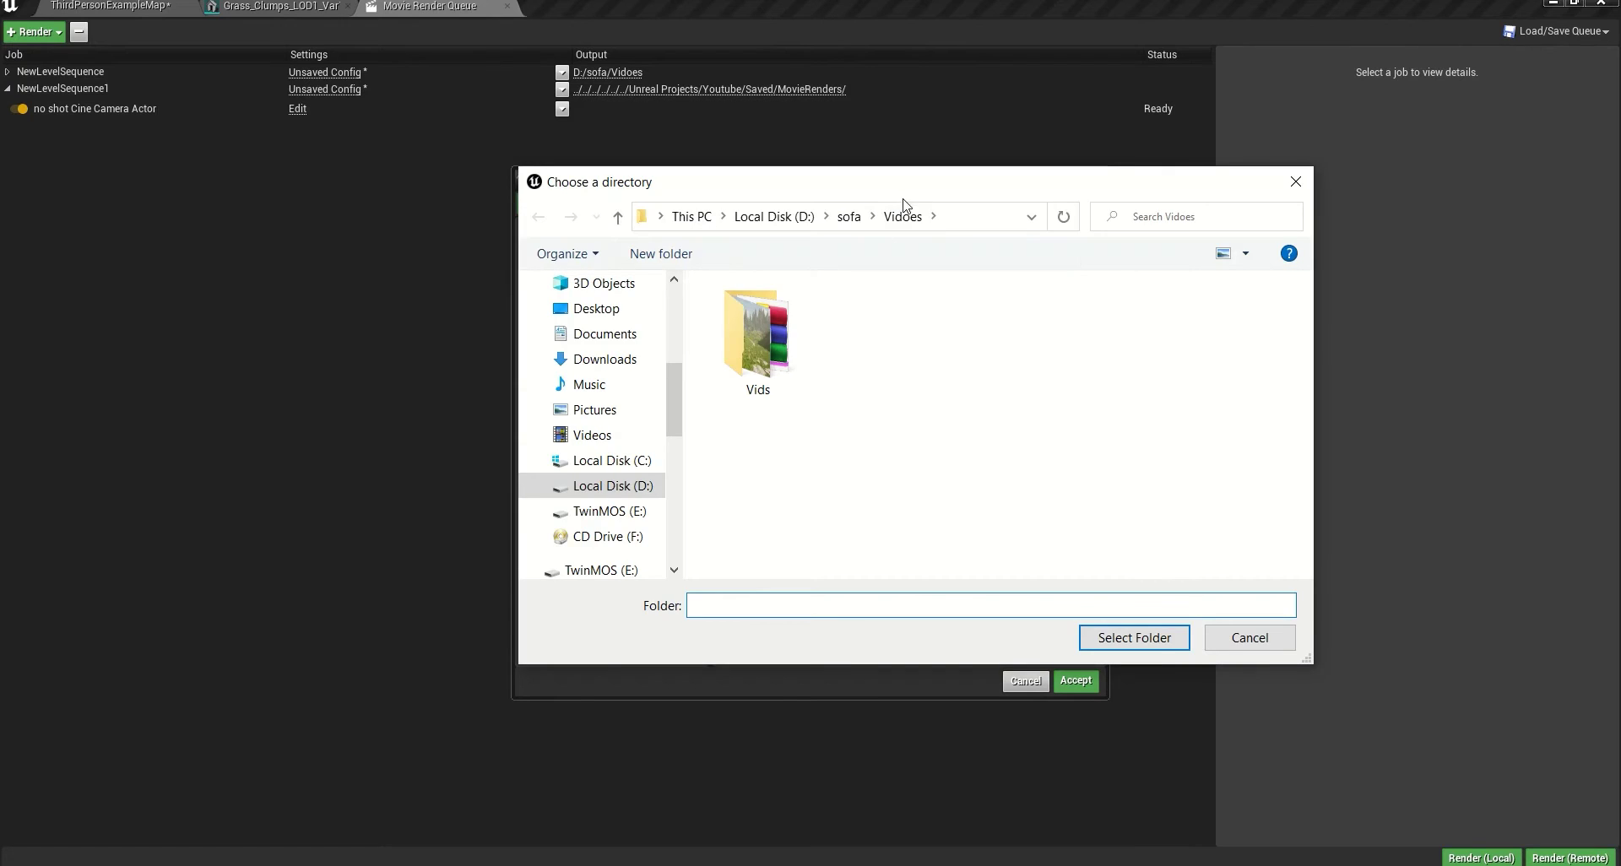
click(1165, 643)
- Enable a custom output frame rate of 30 fps
scroll(970, 346, down, 1)
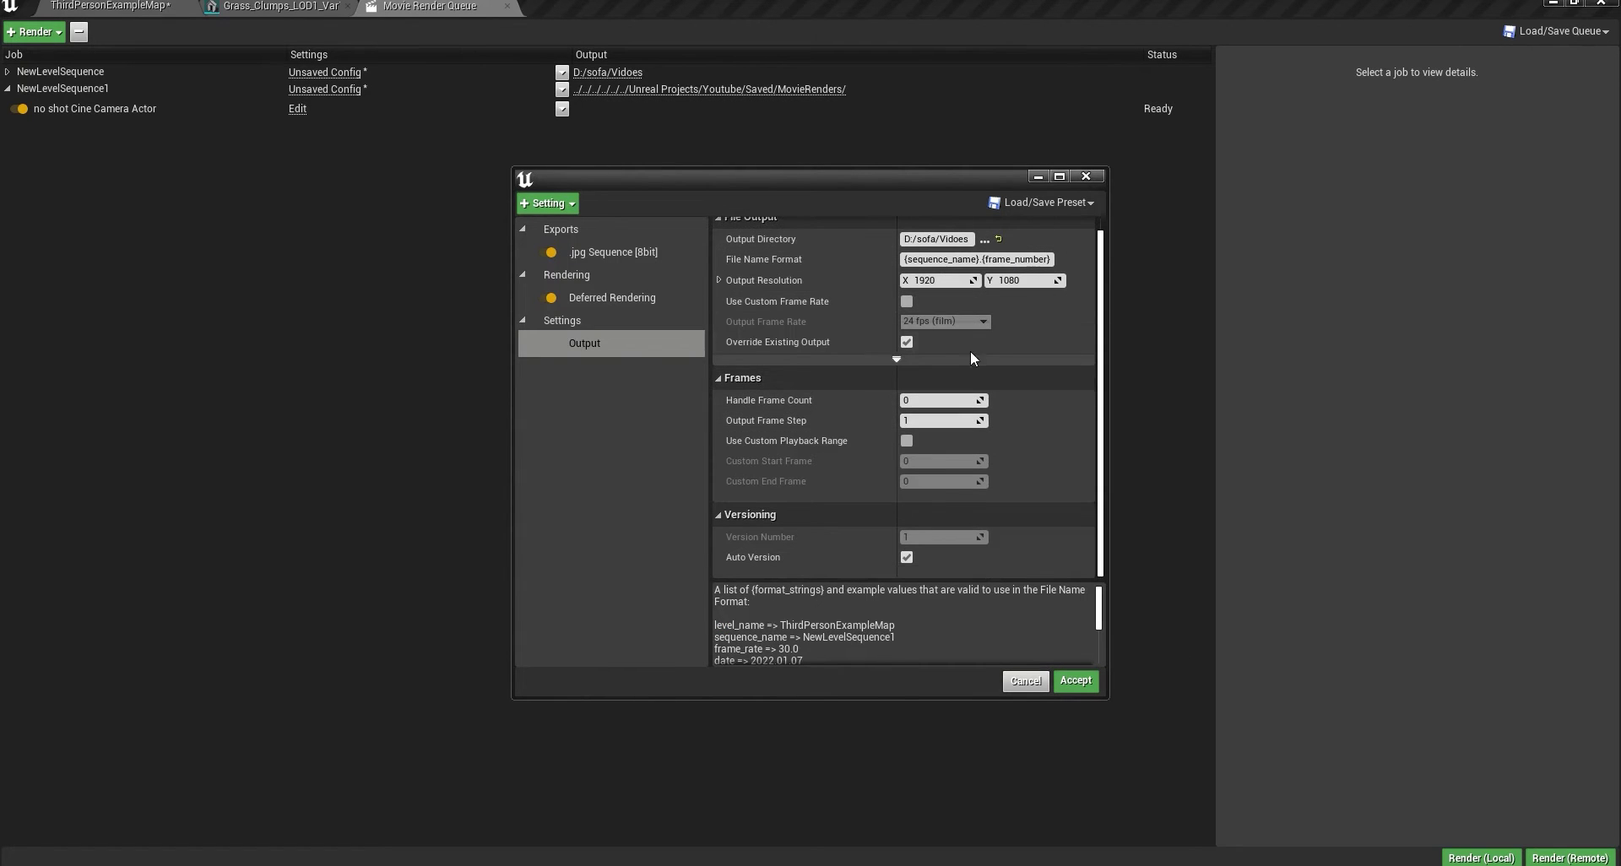
click(906, 302)
click(941, 321)
click(934, 413)
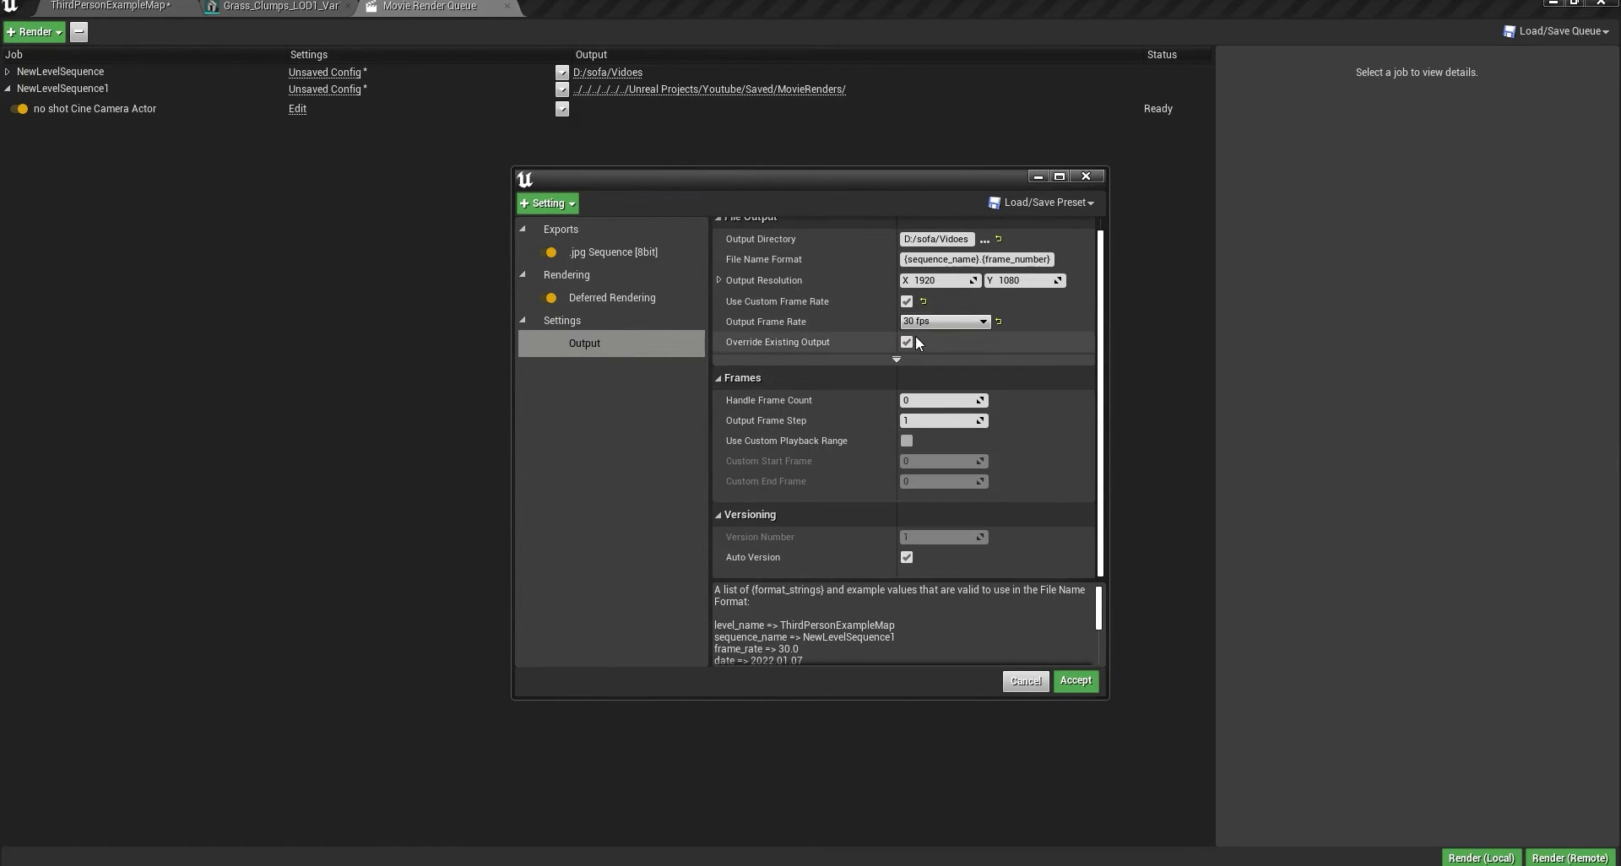
- Add Anti-aliasing overridden to TemporalAA, accept the settings, and start a local render
click(560, 204)
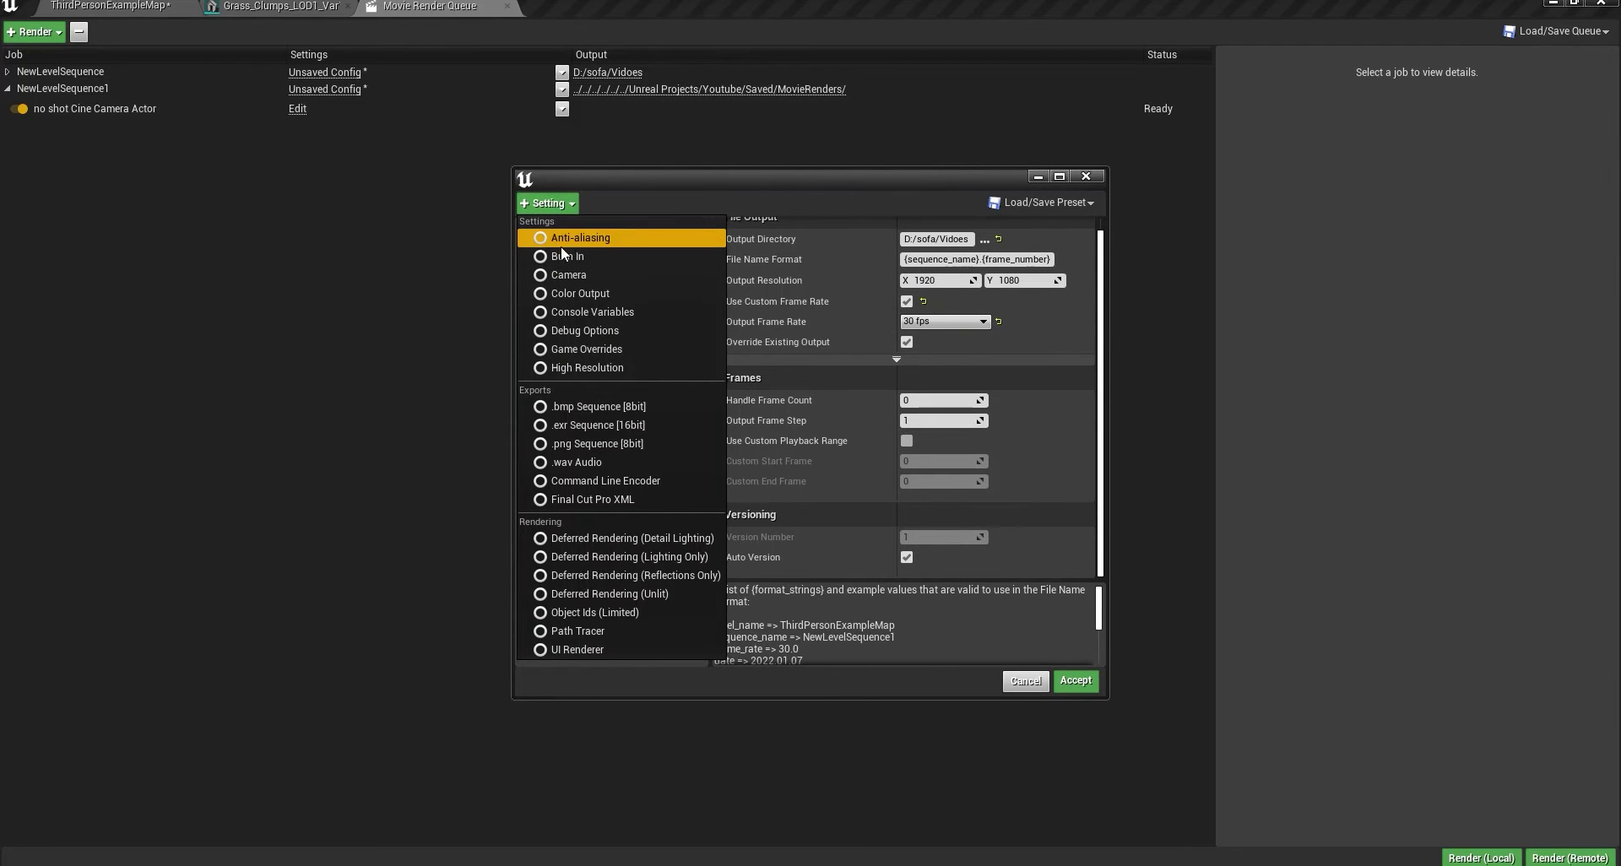
click(566, 243)
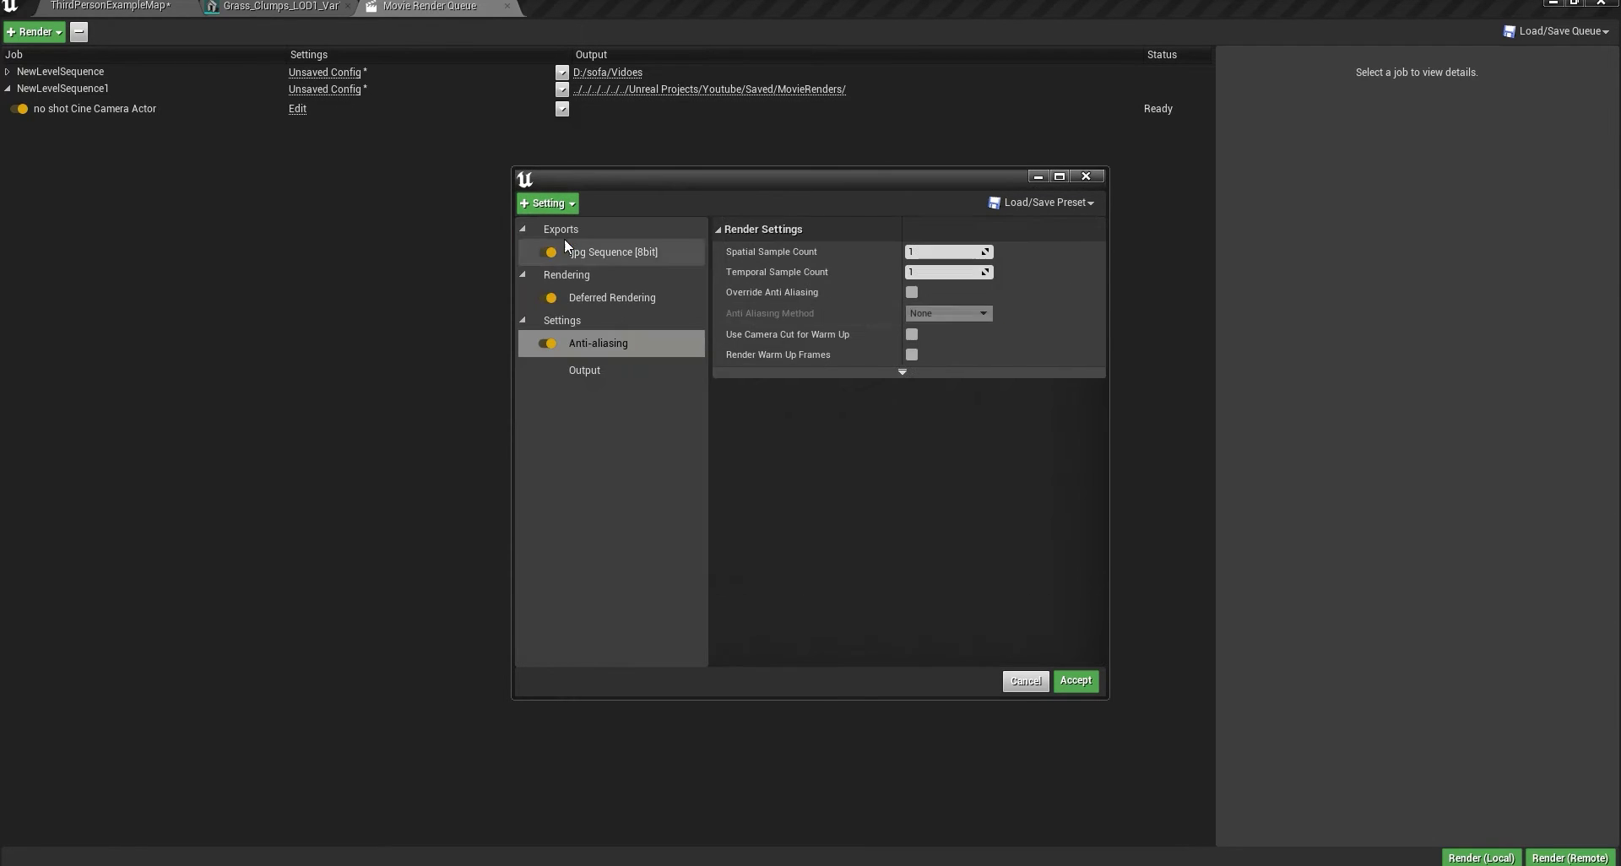
click(911, 292)
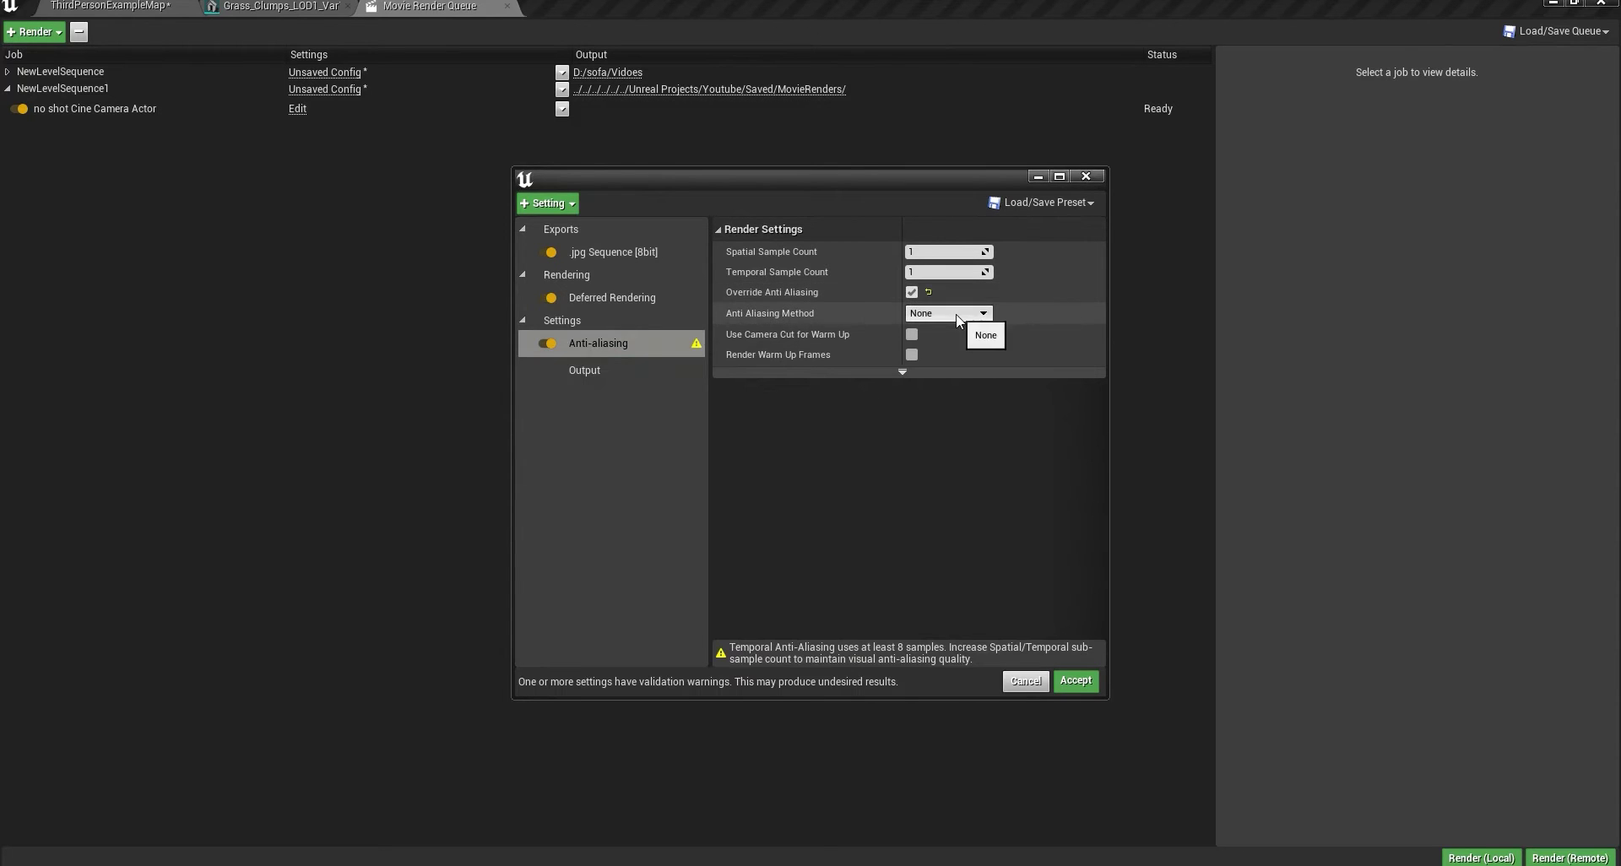
click(936, 313)
click(945, 349)
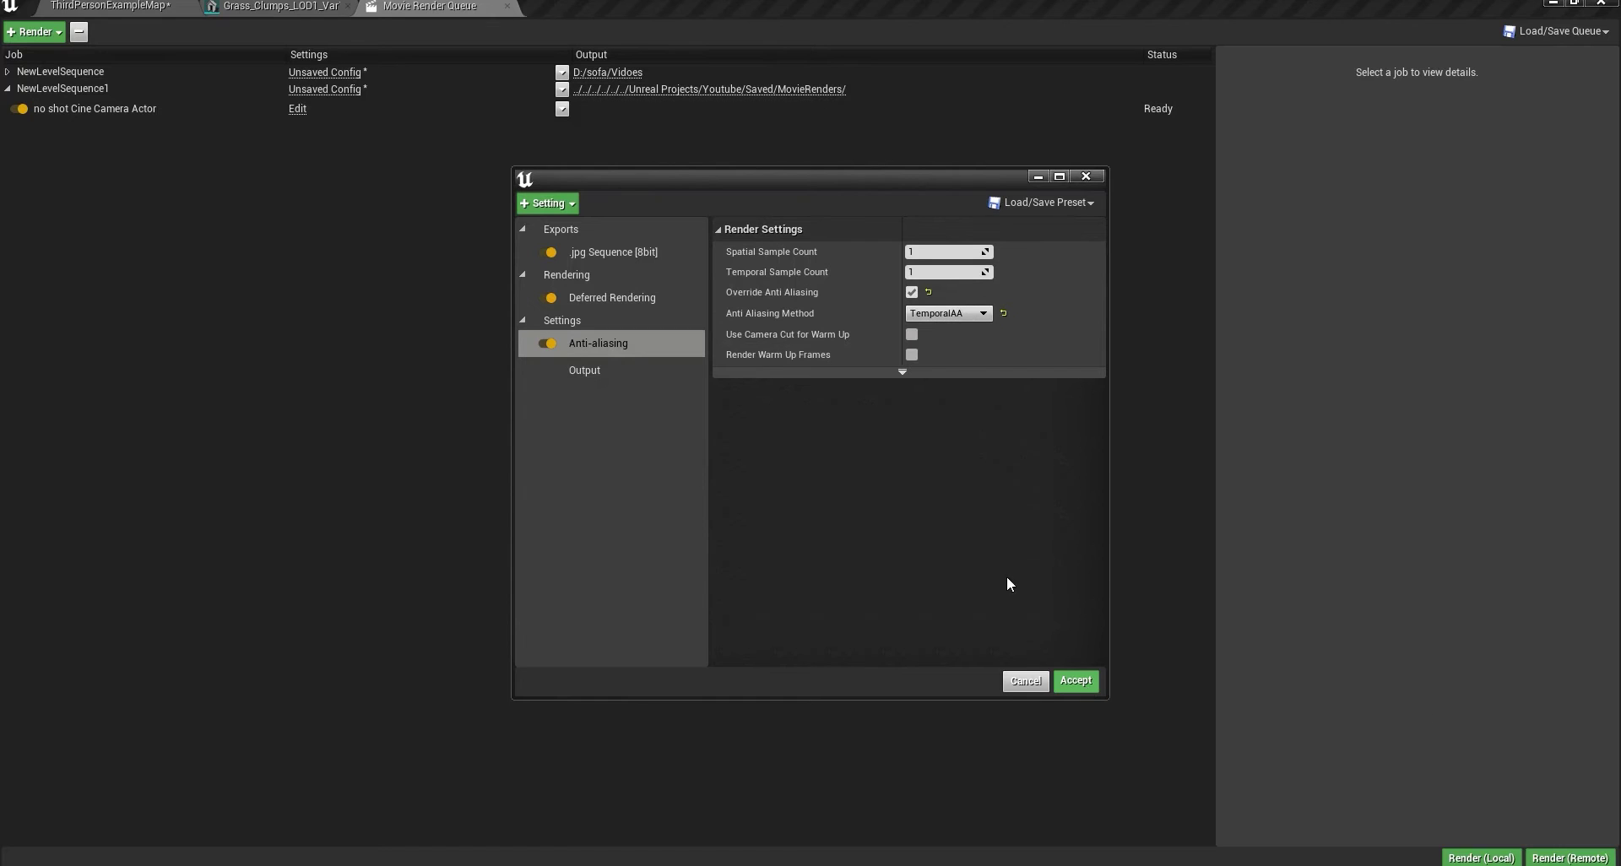
click(1076, 680)
click(1481, 858)
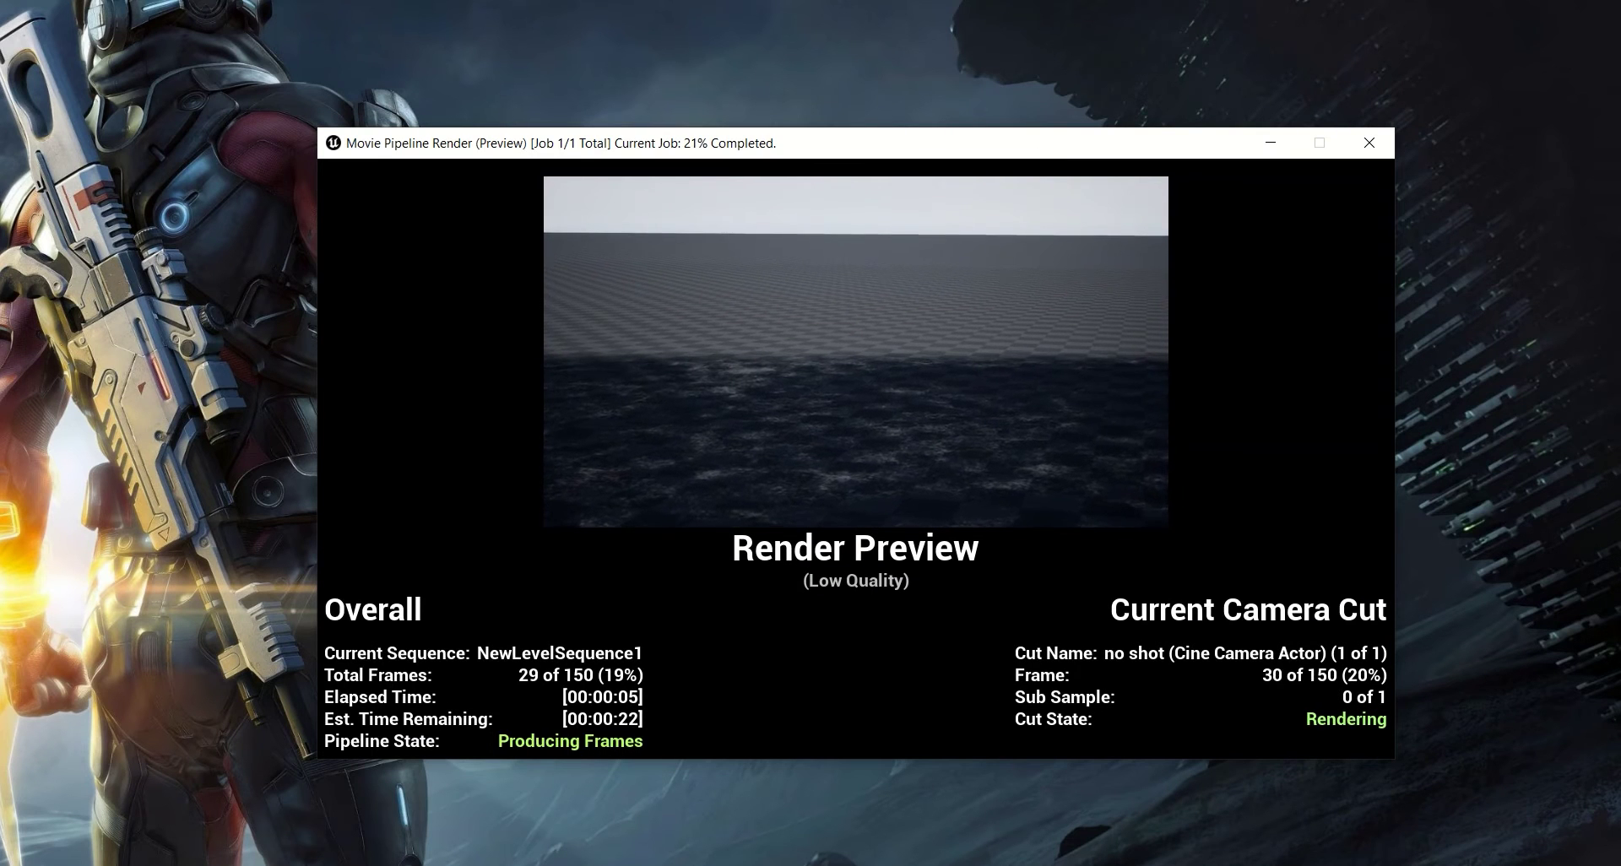
- Let the 150-frame render finish, close the preview window, and go back to the Movie Render Queue
click(425, 838)
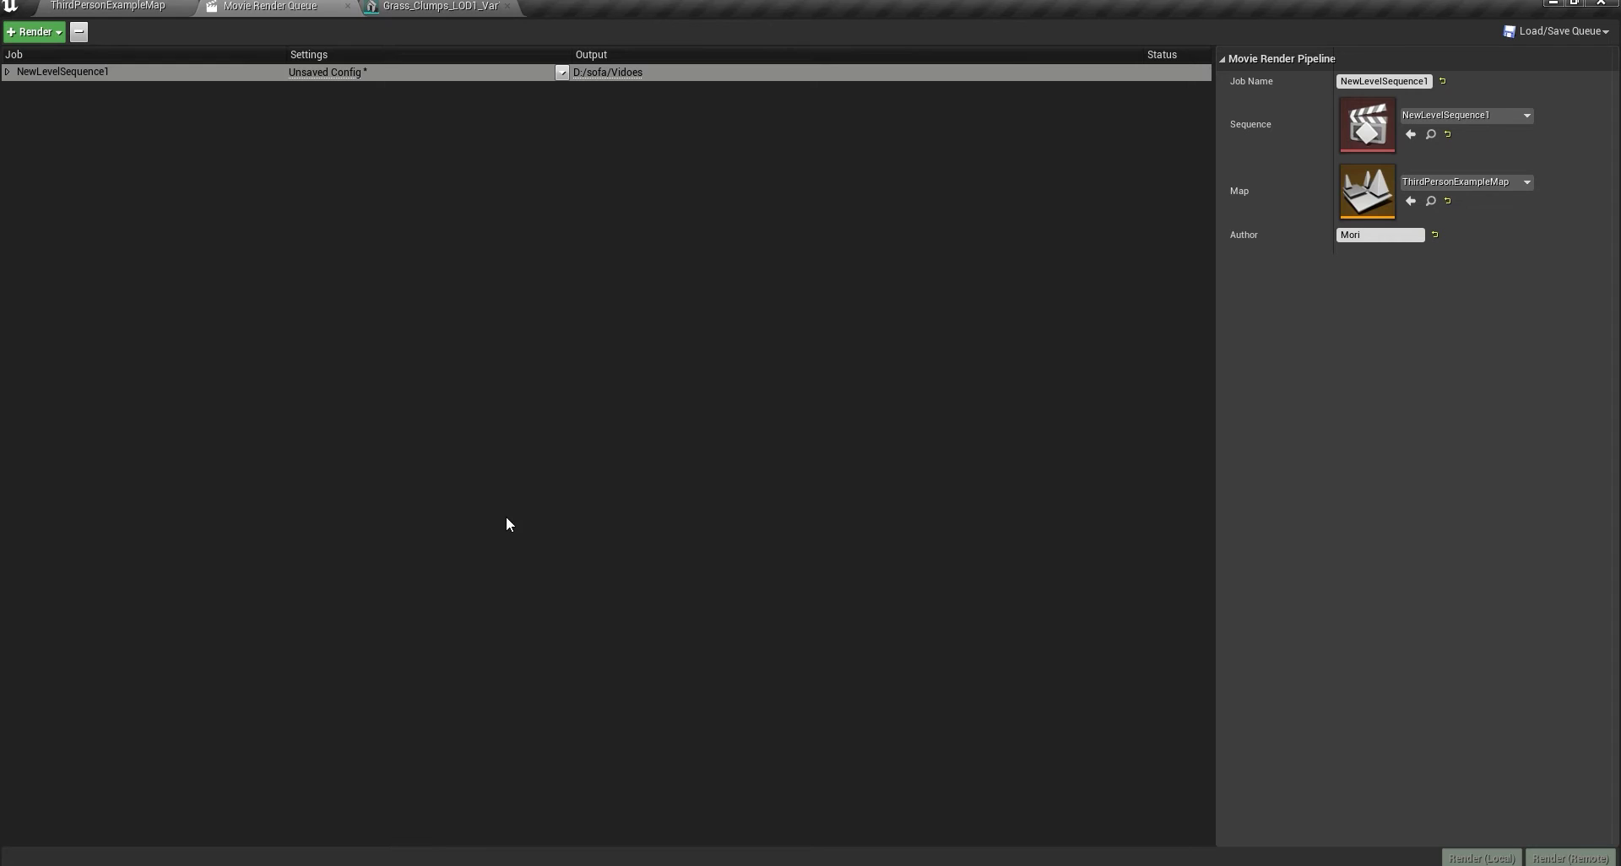
click(550, 806)
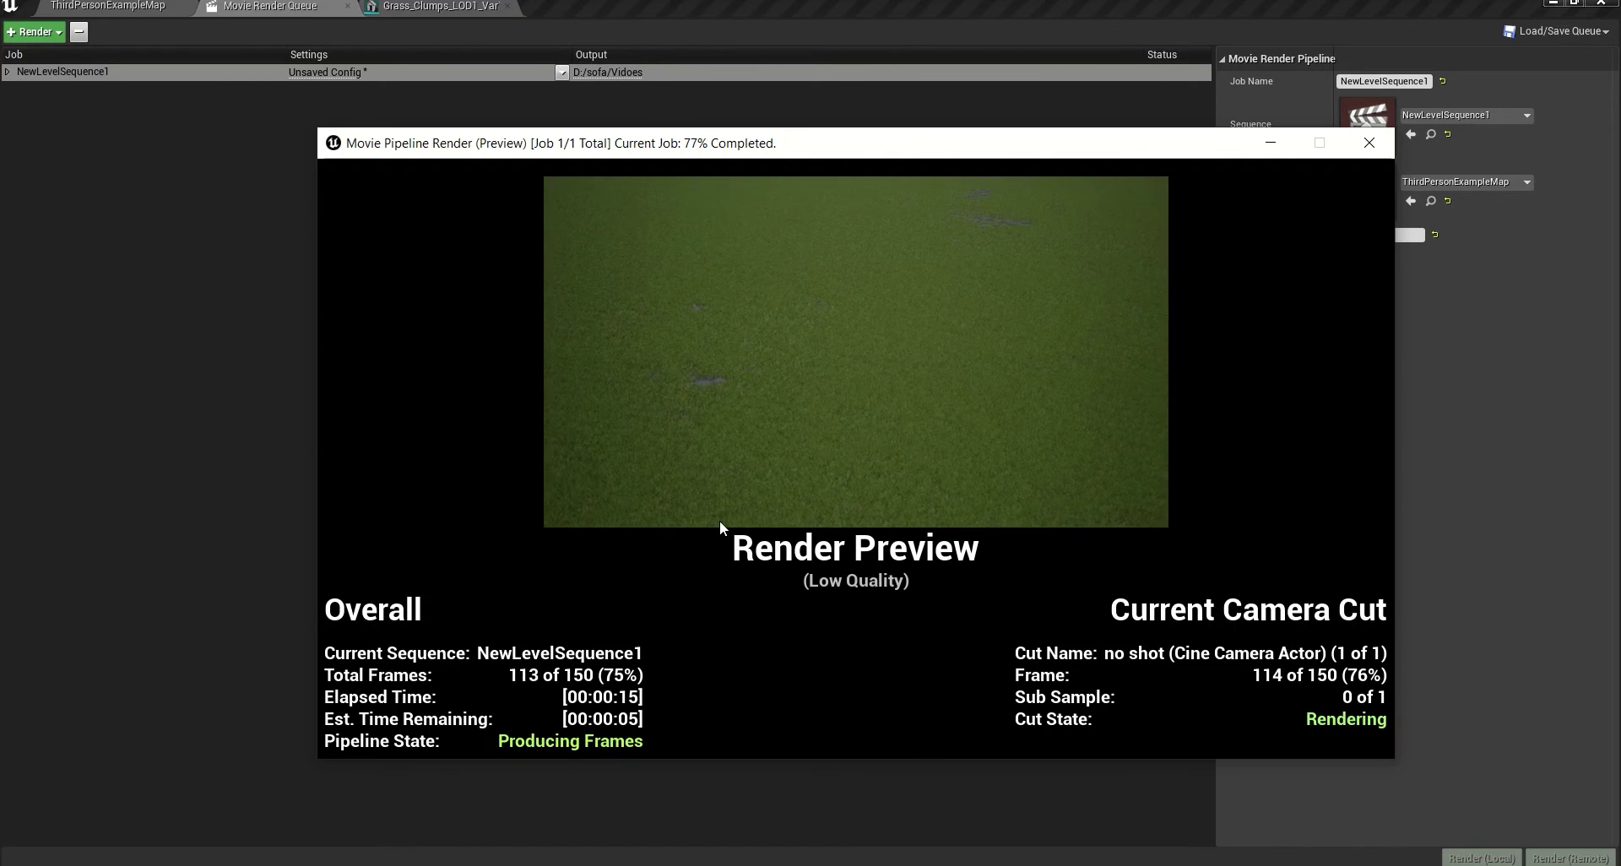
click(1368, 143)
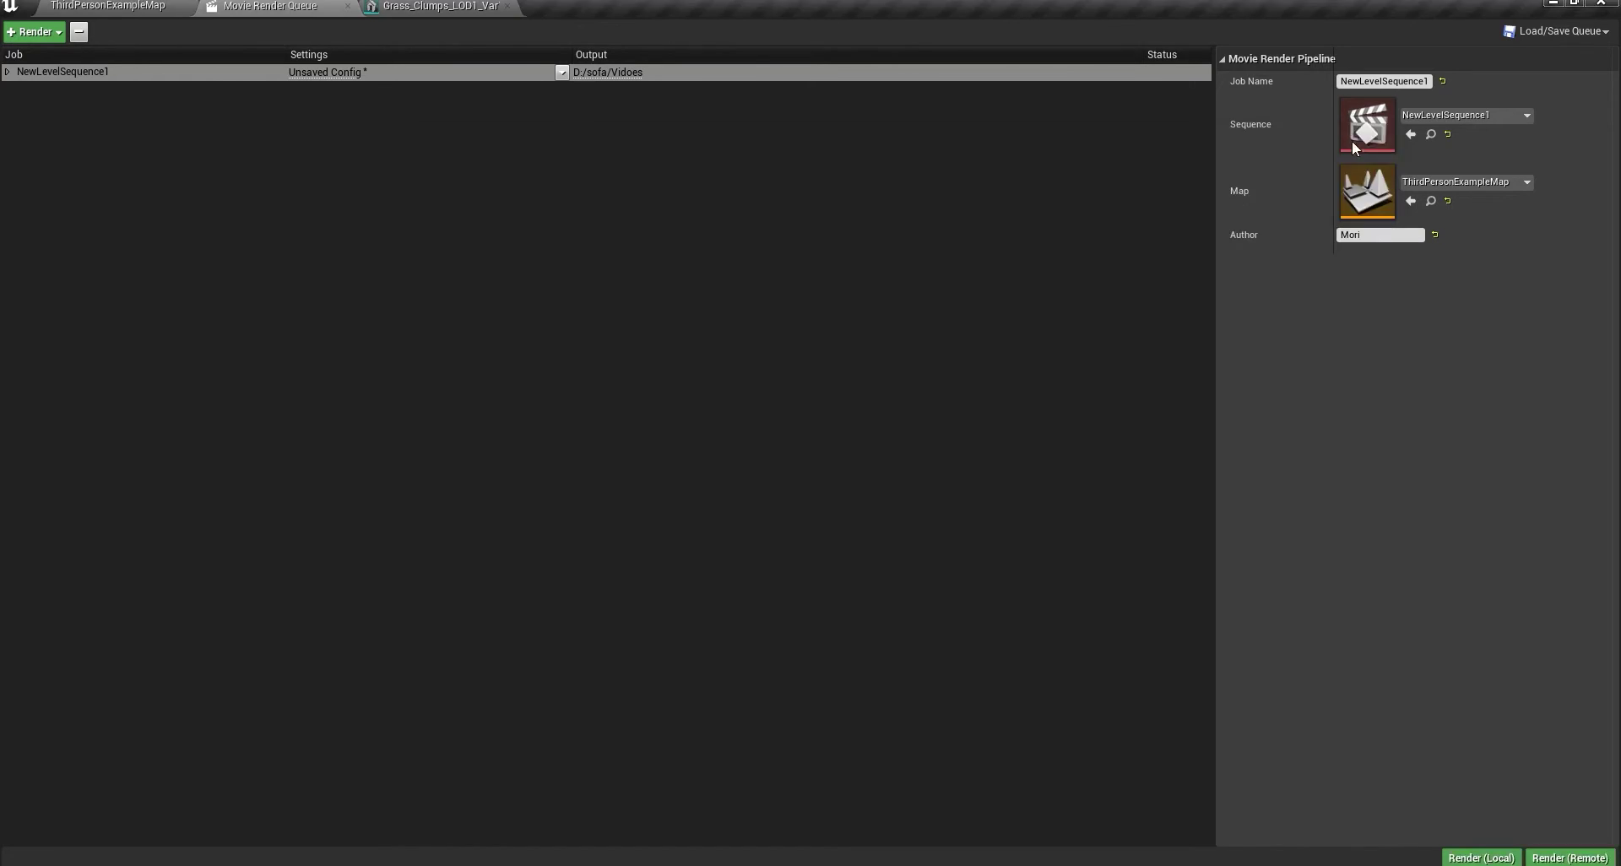
click(107, 6)
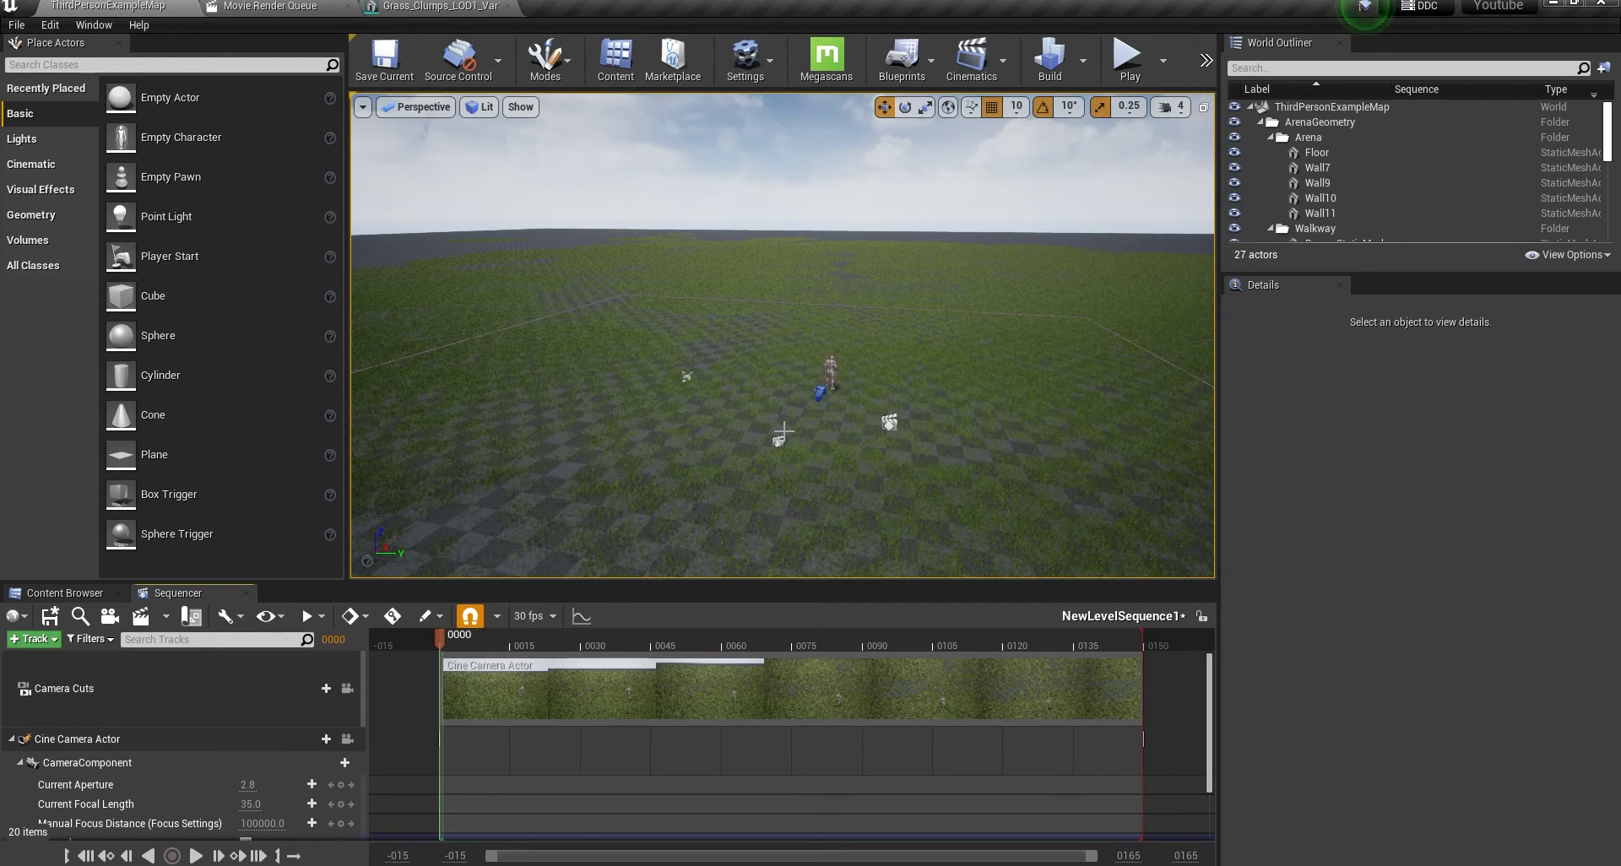
click(278, 6)
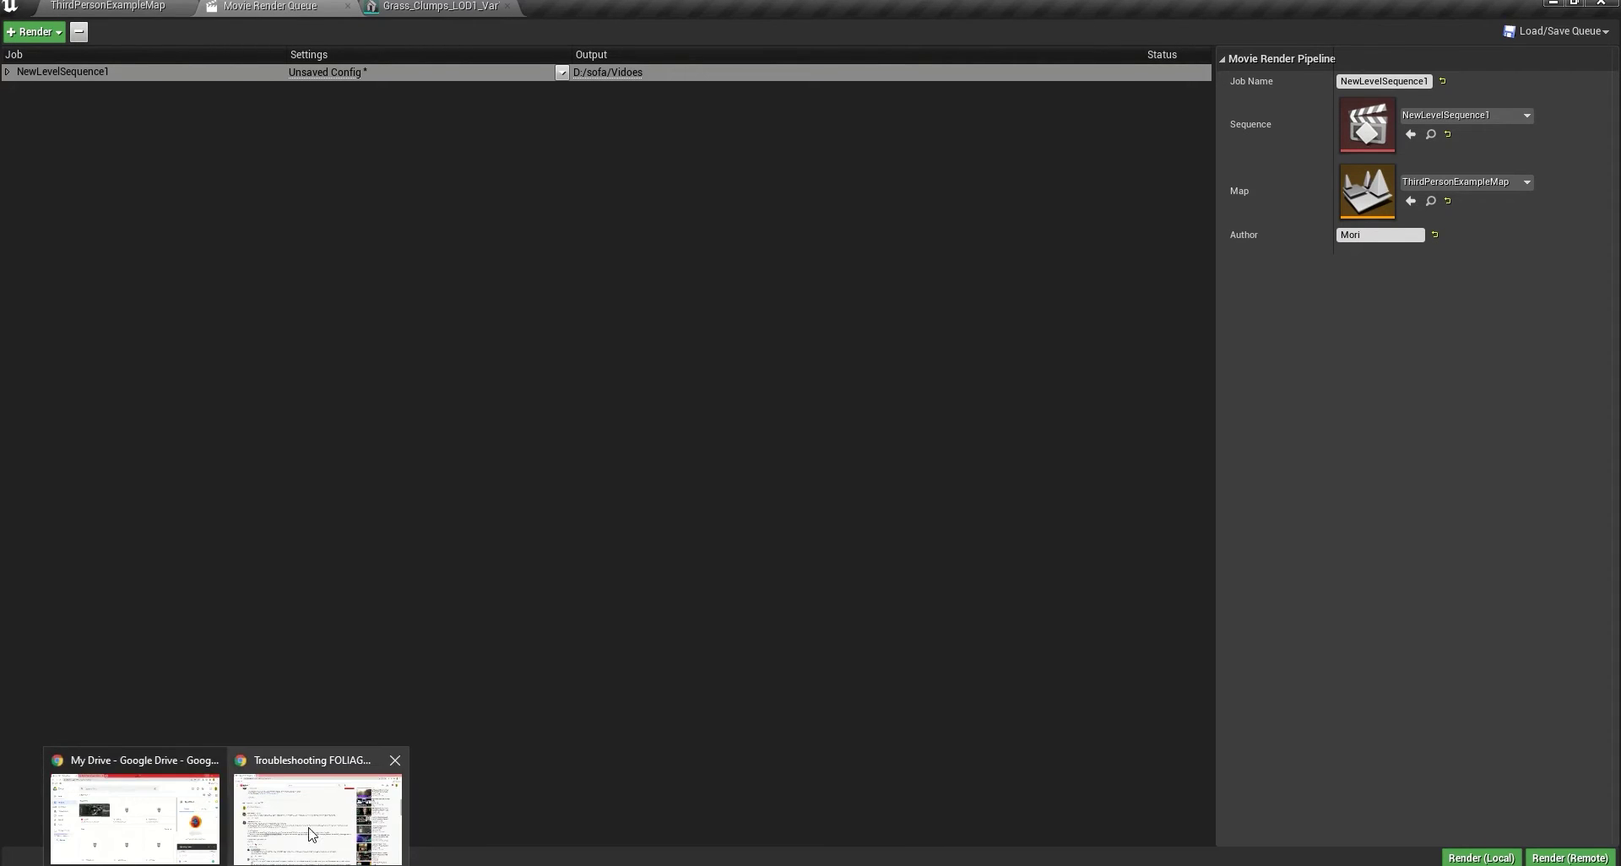
click(335, 815)
- Scroll the YouTube comments to the Foliage.MaxTrianglesToRender explanation, then switch back to Unreal
click(335, 816)
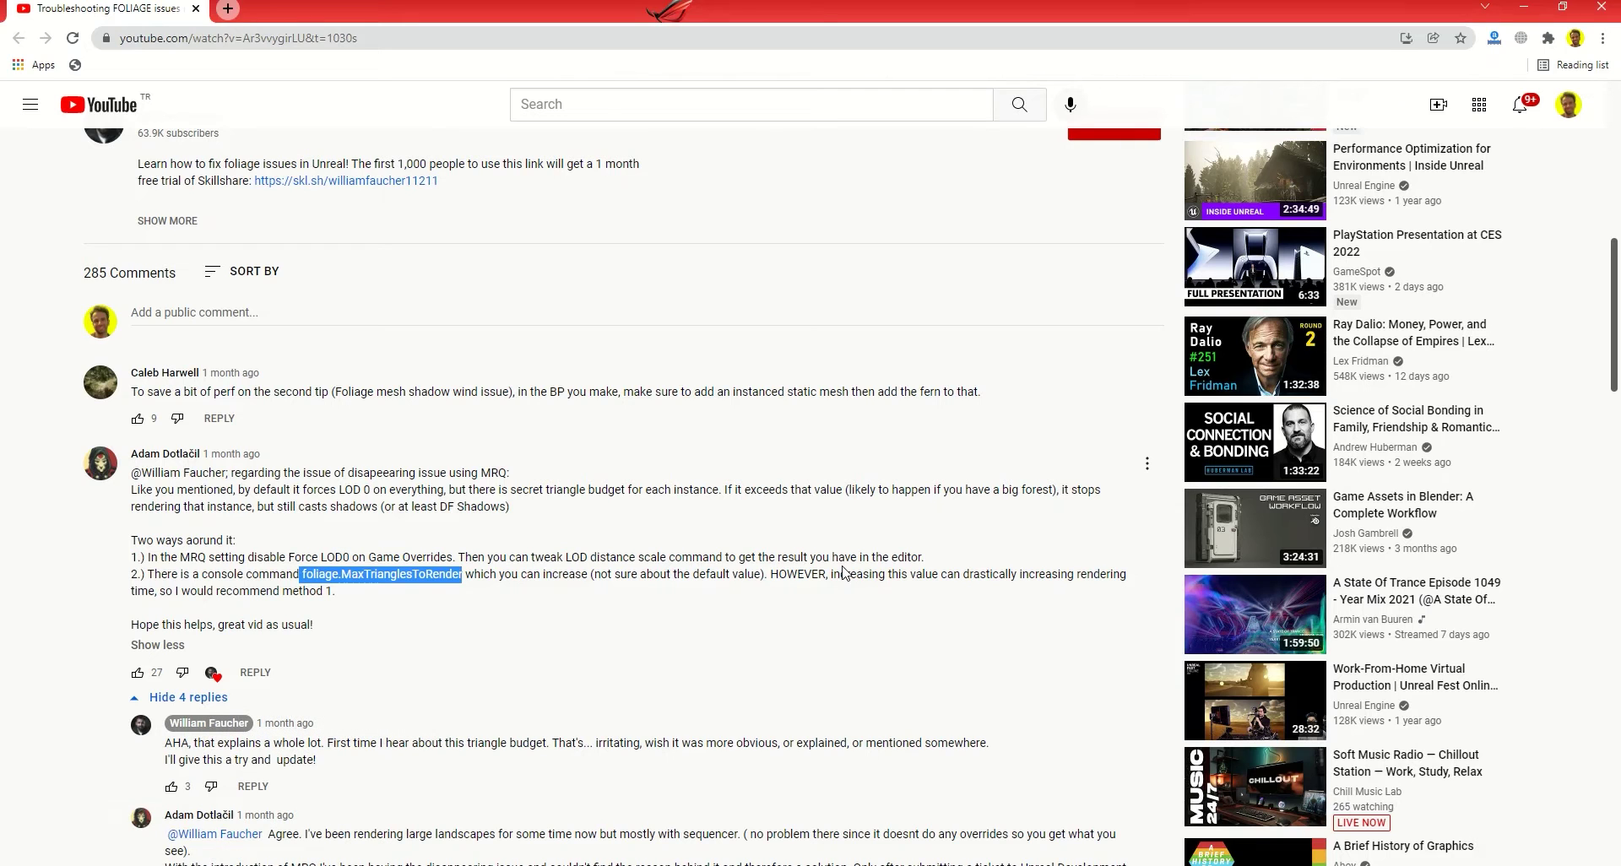
scroll(268, 360, up, 9)
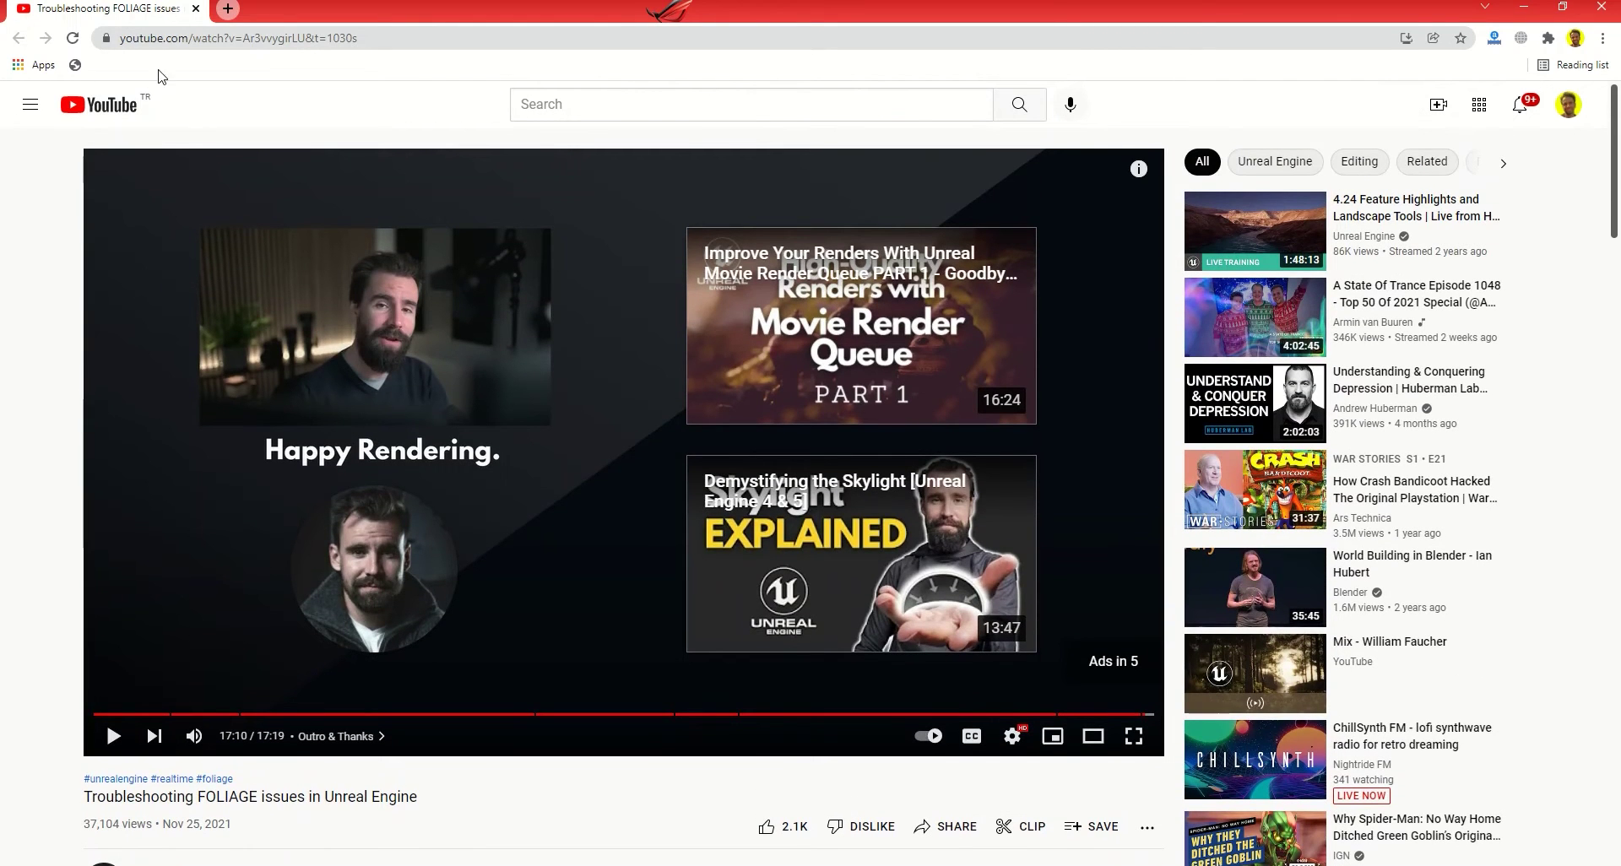
scroll(238, 575, down, 3)
scroll(306, 368, up, 3)
scroll(68, 426, down, 7)
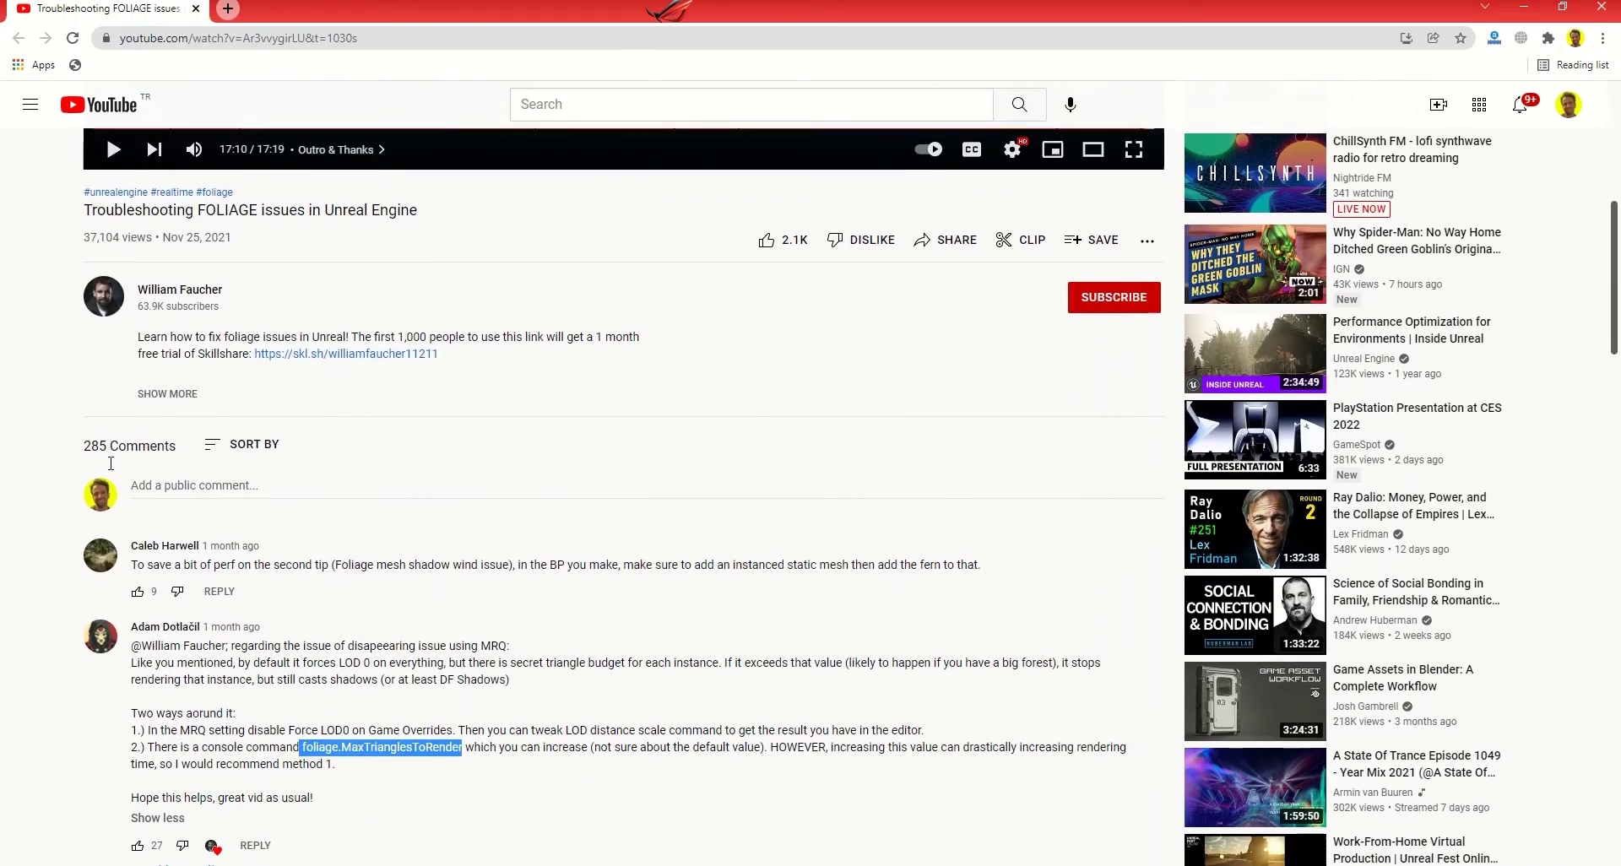
scroll(209, 622, down, 2)
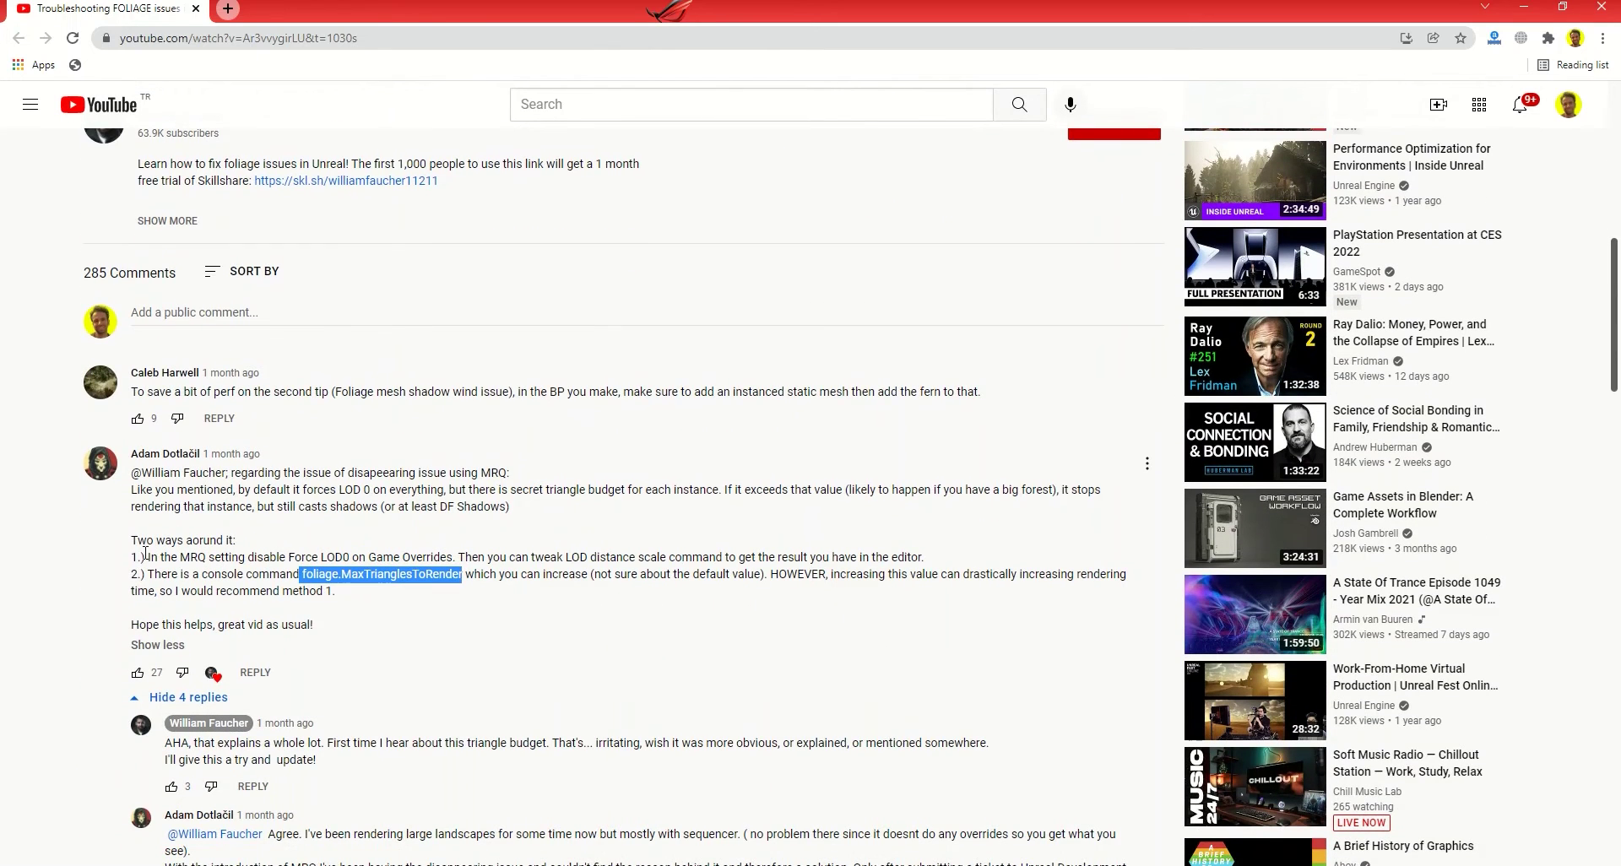
click(118, 569)
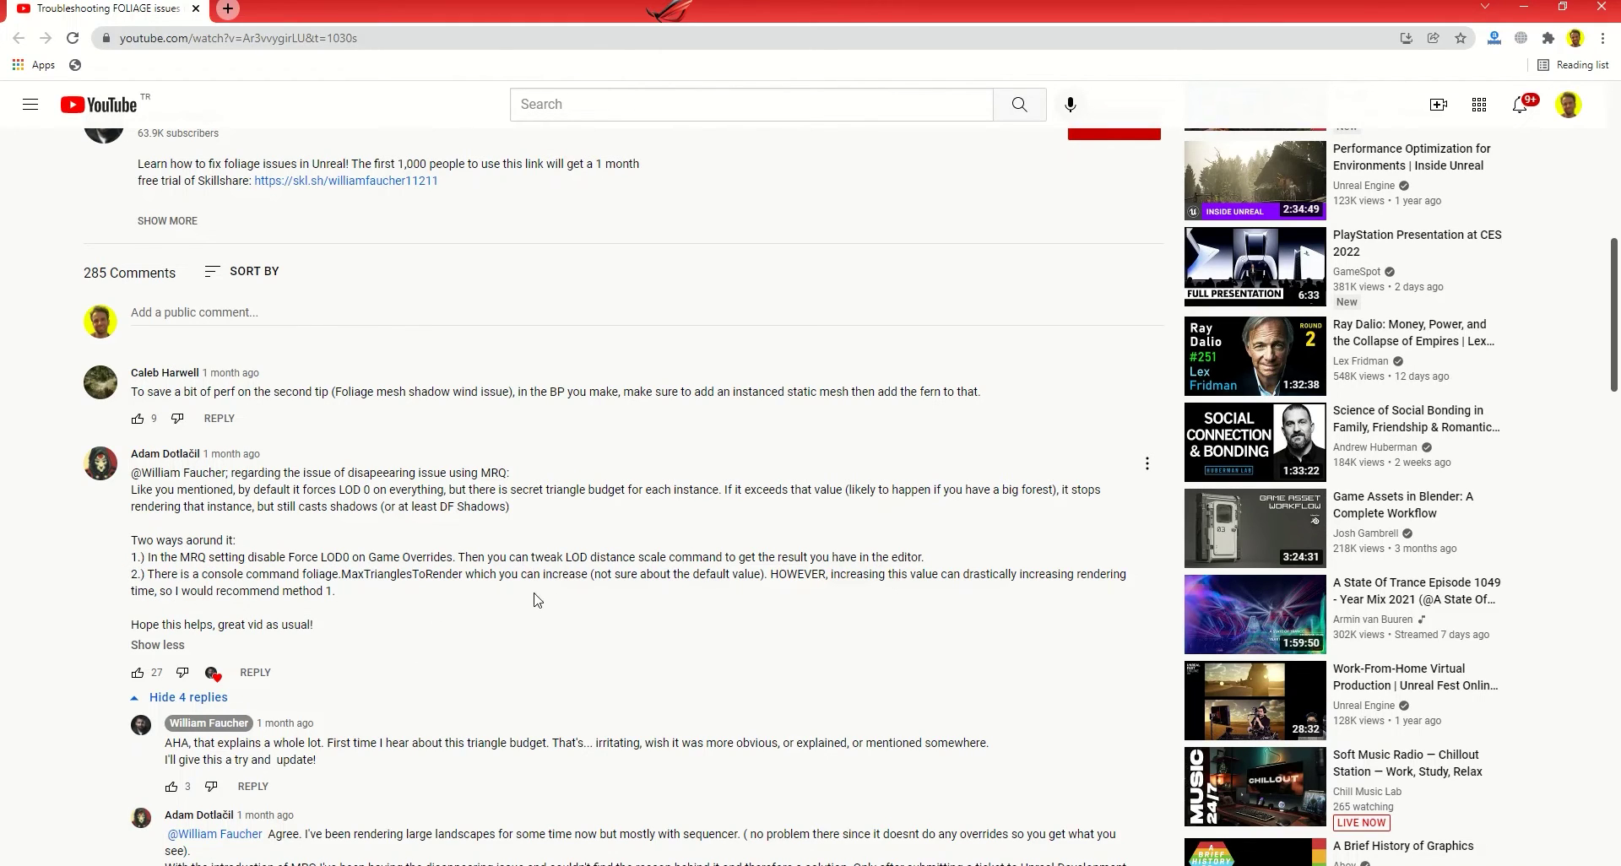
click(474, 861)
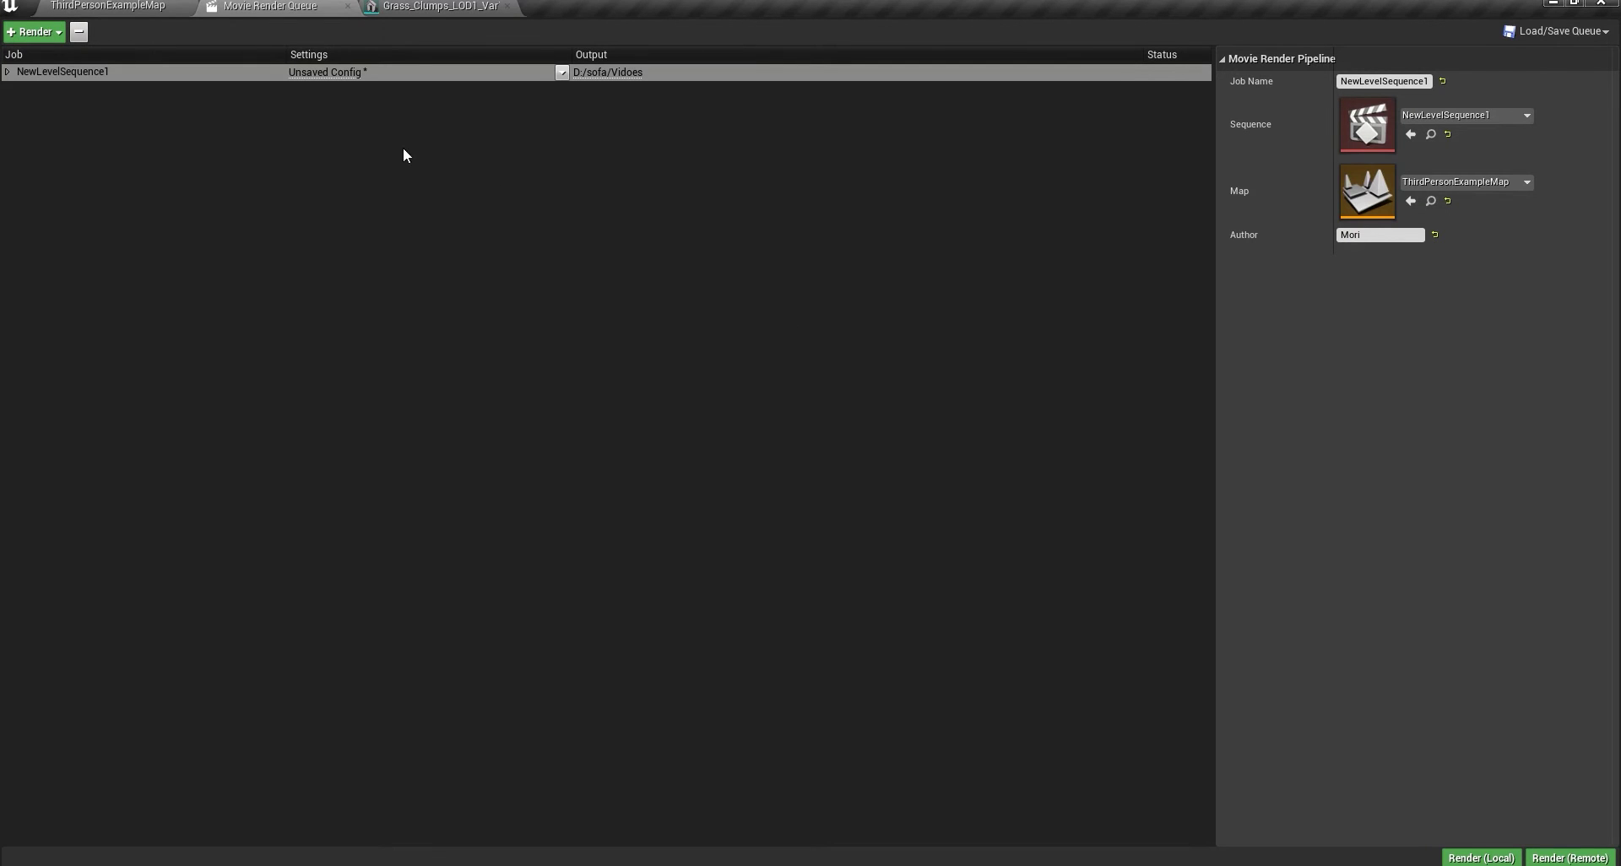
- Add Game Overrides to the Unsaved Config with Use LODZero unchecked, and accept
click(326, 73)
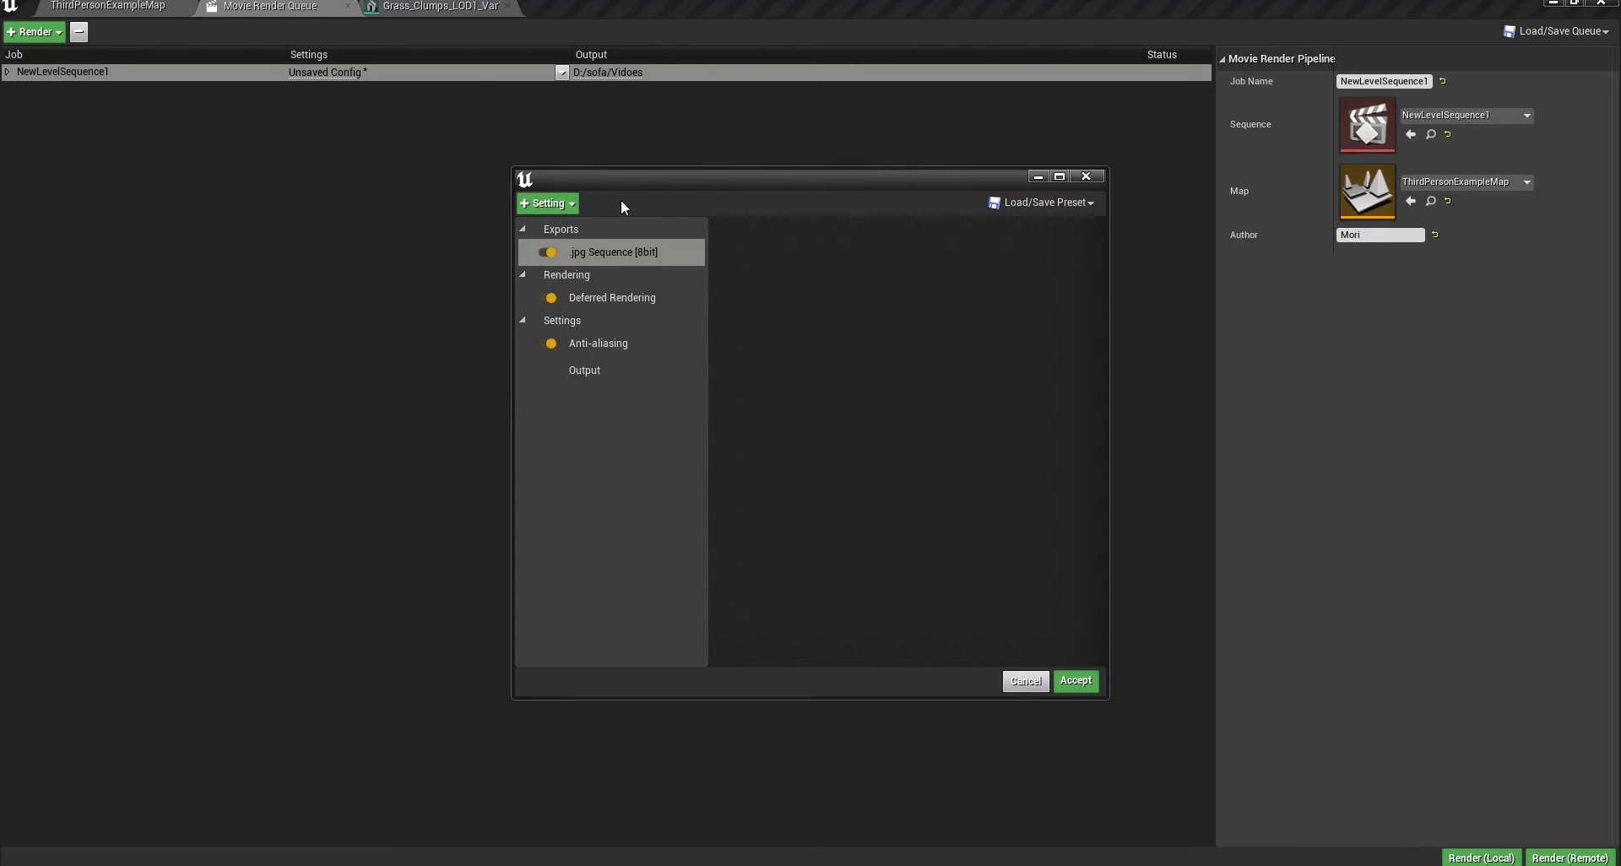
click(564, 203)
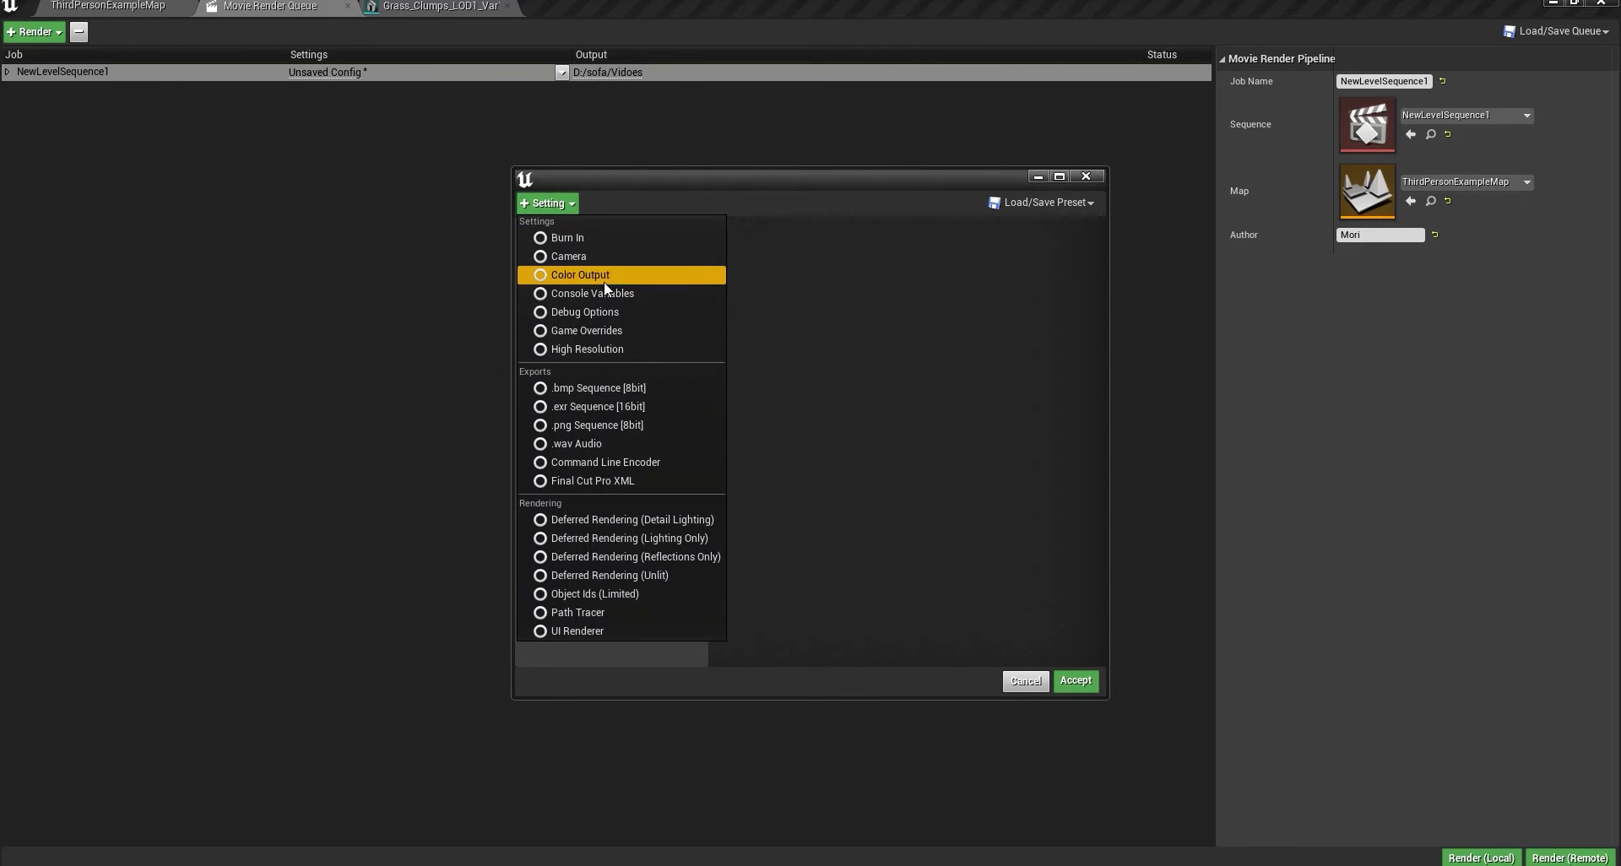
click(604, 330)
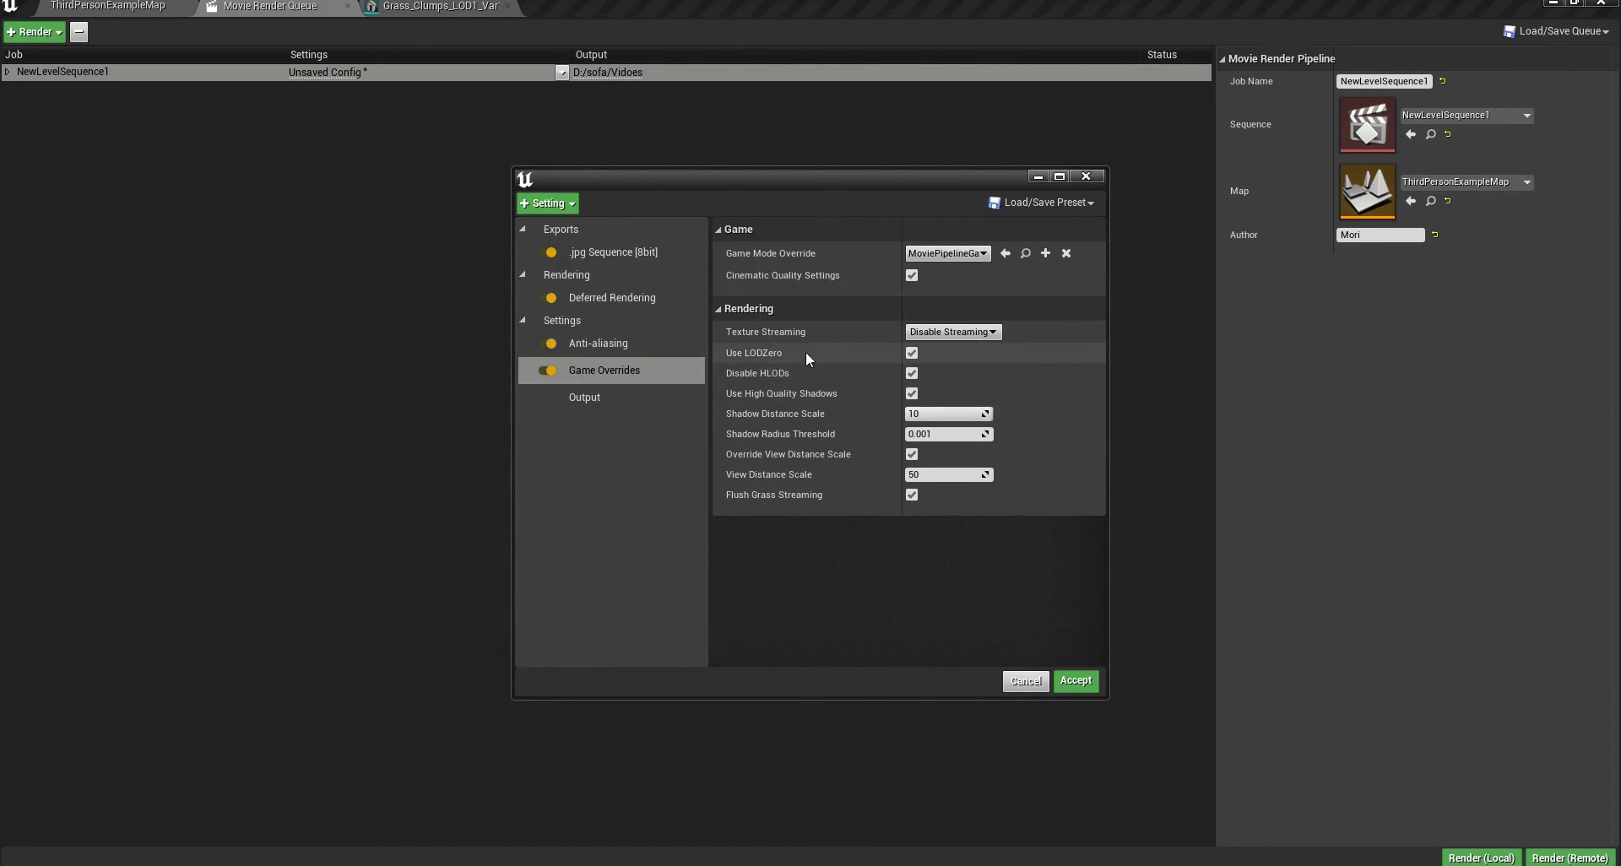
click(910, 352)
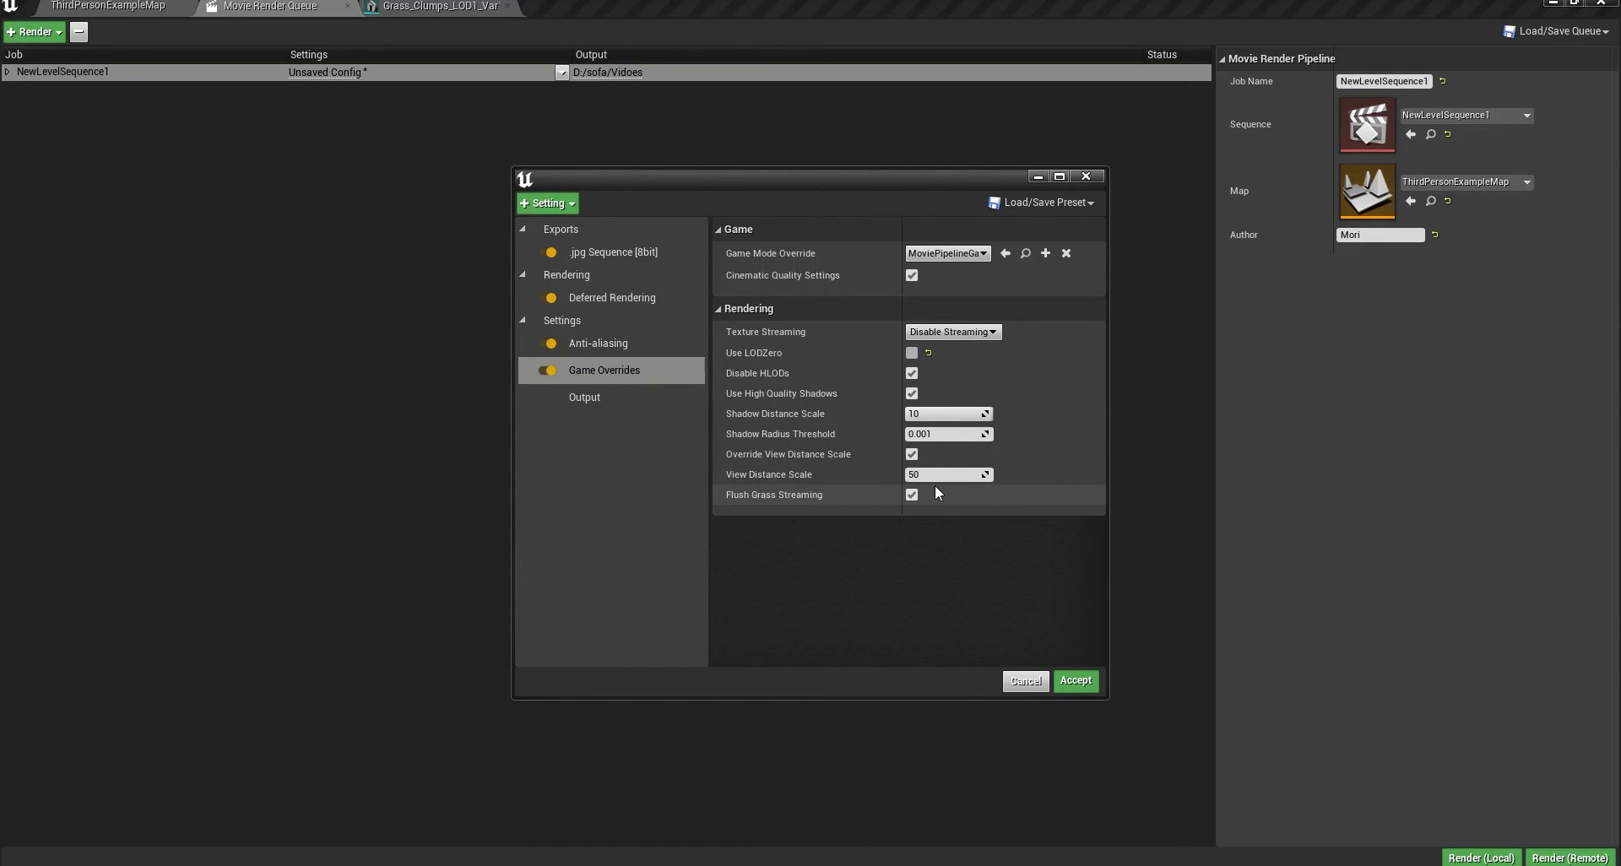
click(1085, 684)
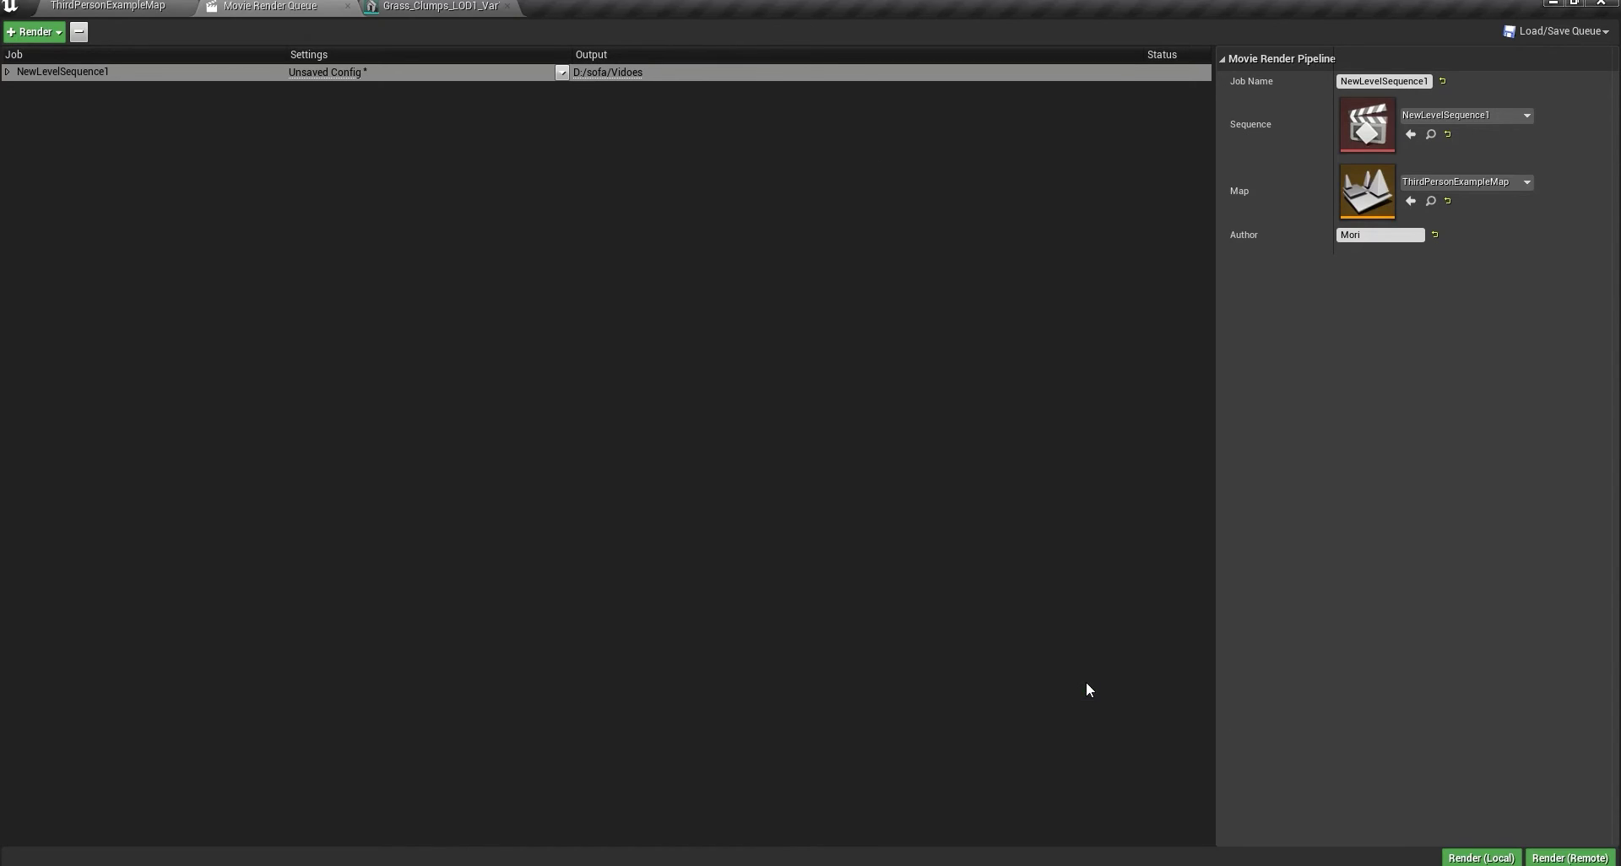
- Start a new local render, then switch to the YouTube foliage troubleshooting page in Chrome
click(1480, 858)
mouse_move(223, 861)
click(314, 836)
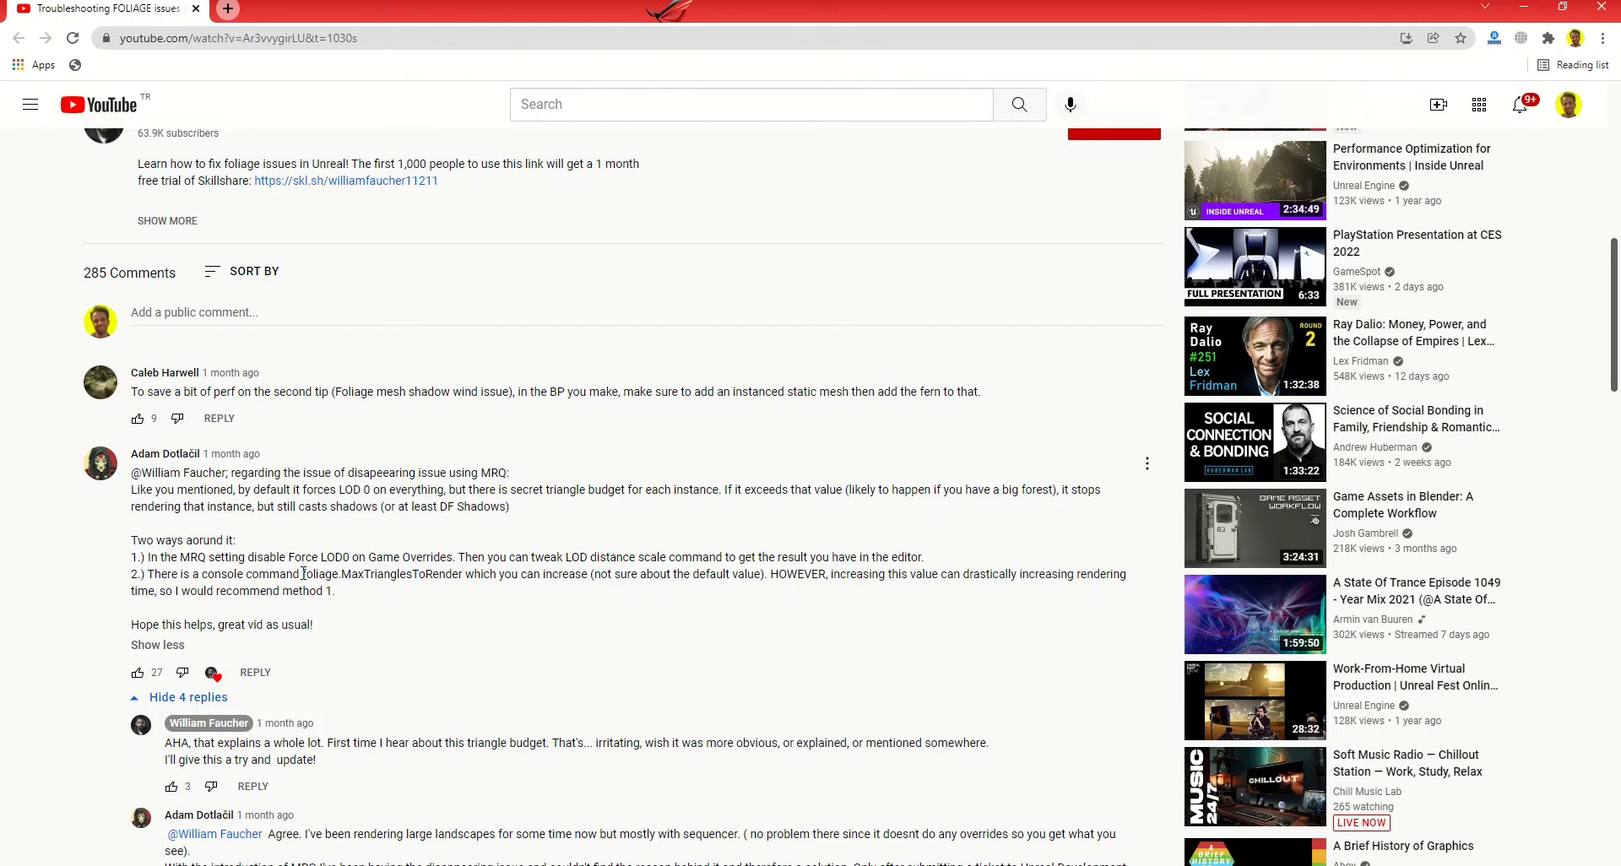
- Highlight foliage.MaxTrianglesToRender in the YouTube comment and Alt+Tab back to Unreal
drag(306, 574, 458, 581)
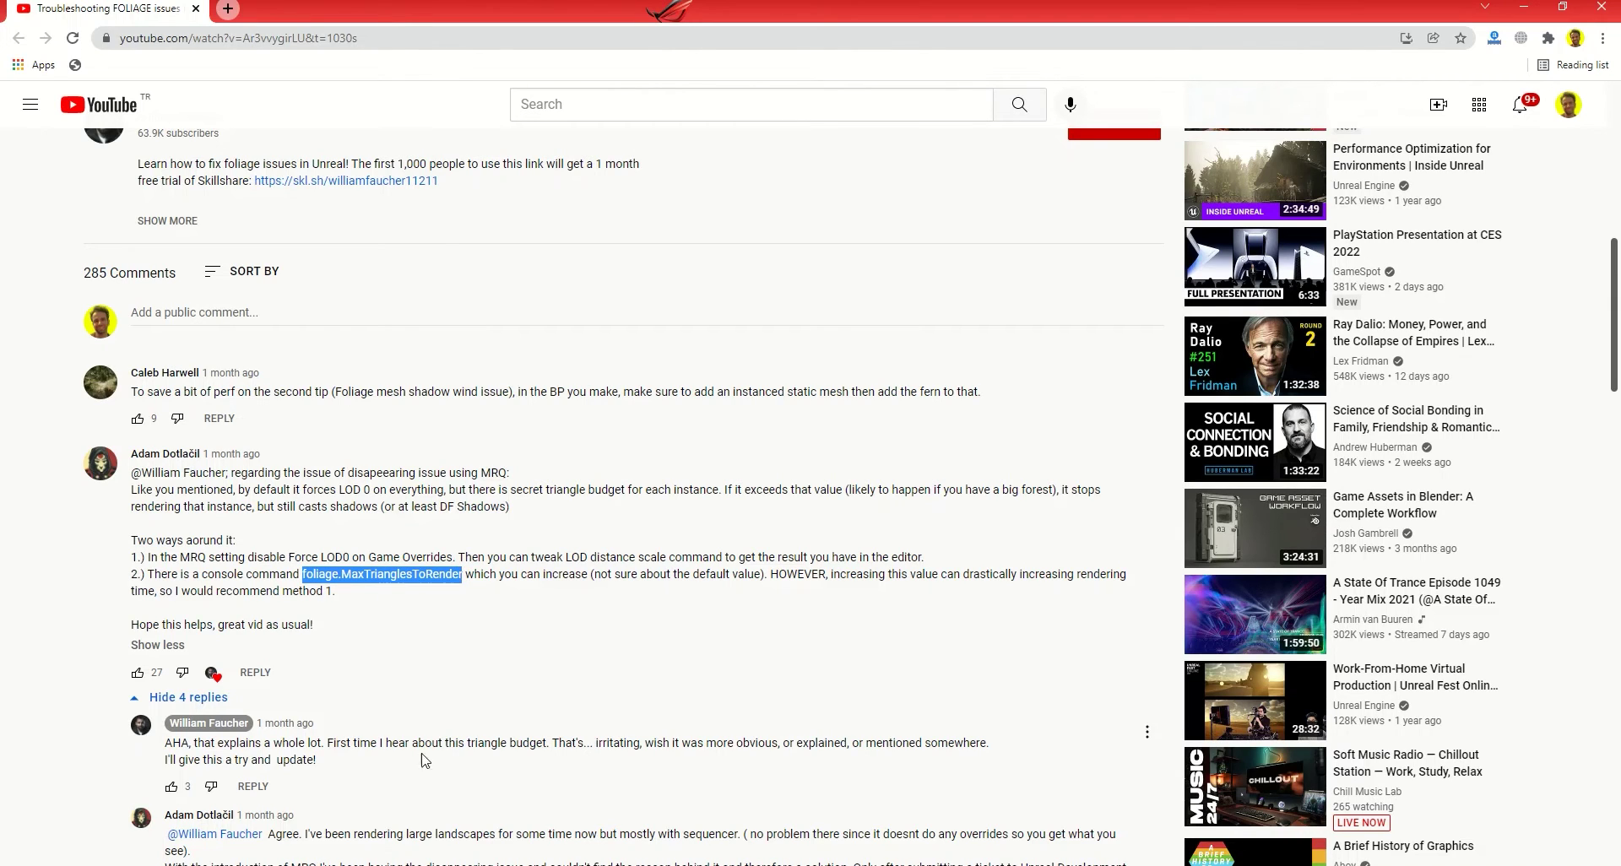
key(alt+Tab)
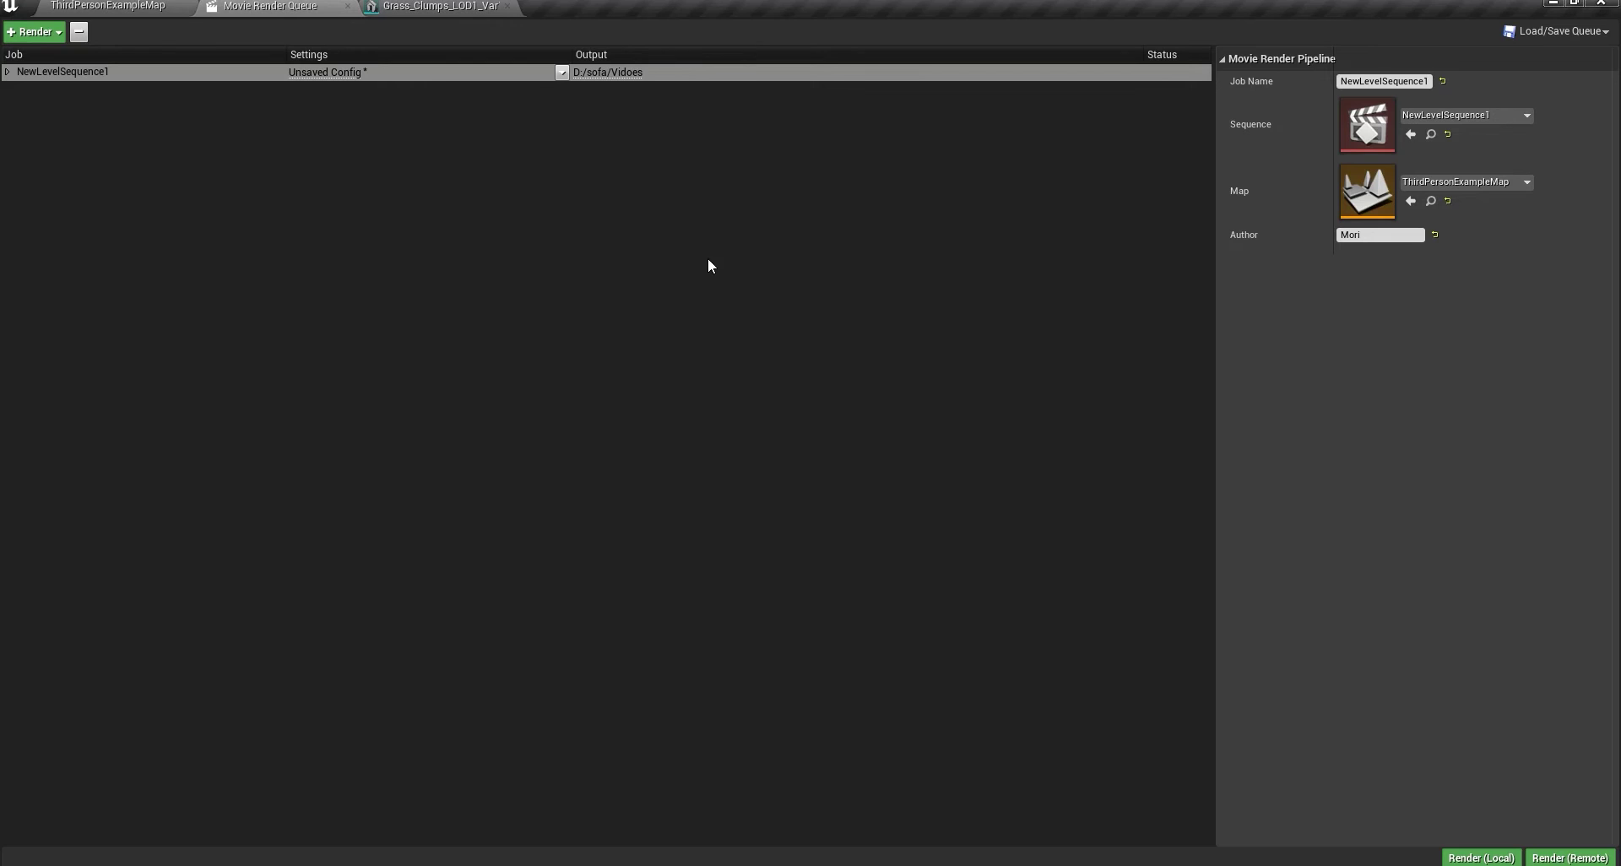
- Add a Console Variables setting to the job's render settings
click(321, 73)
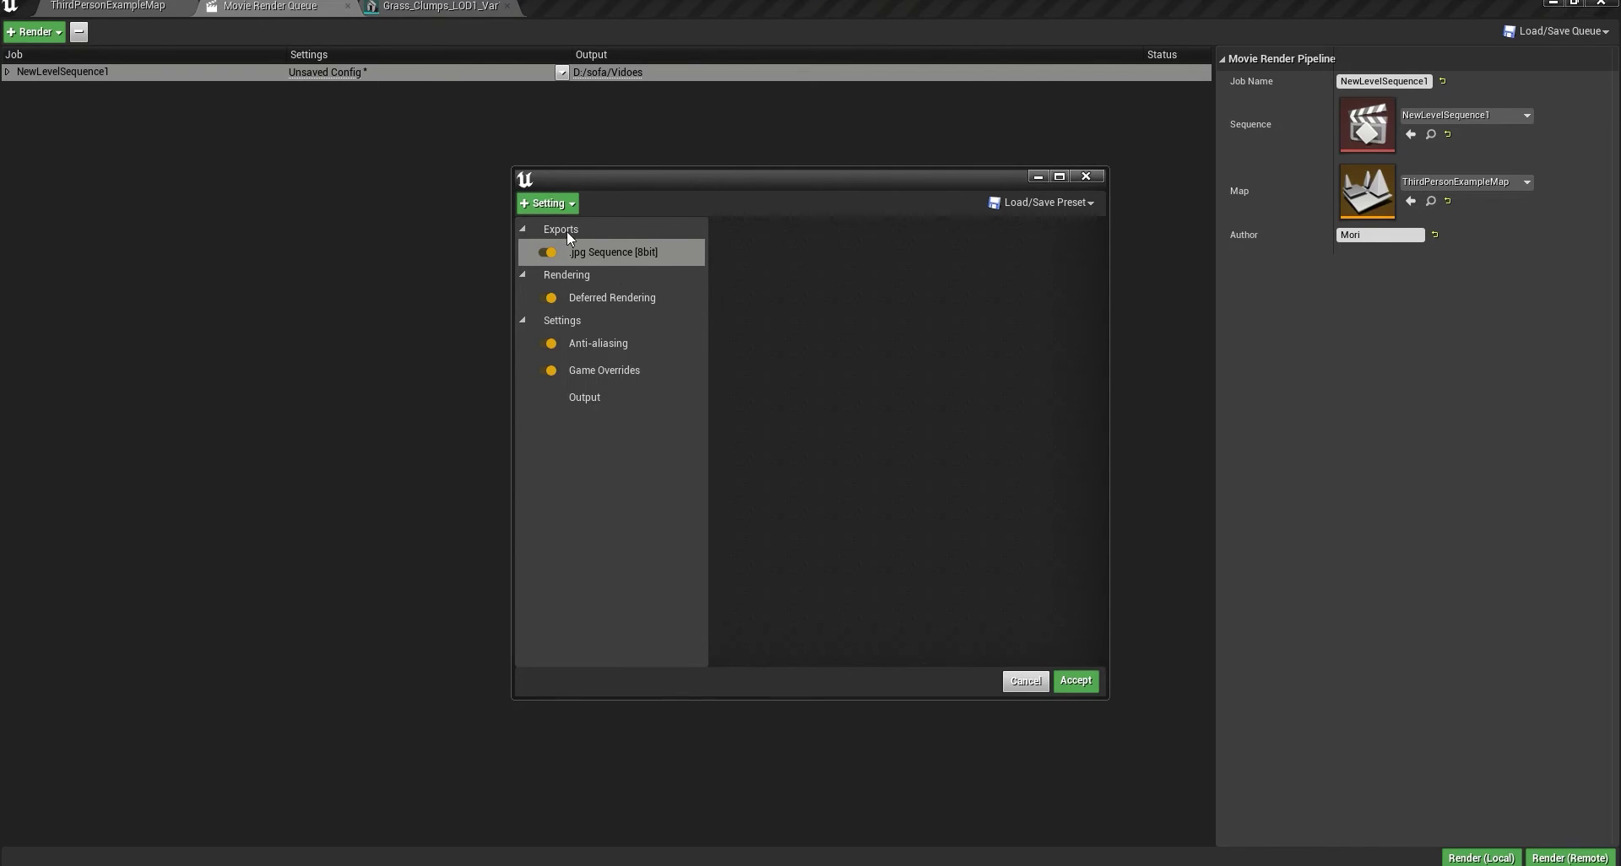
click(615, 371)
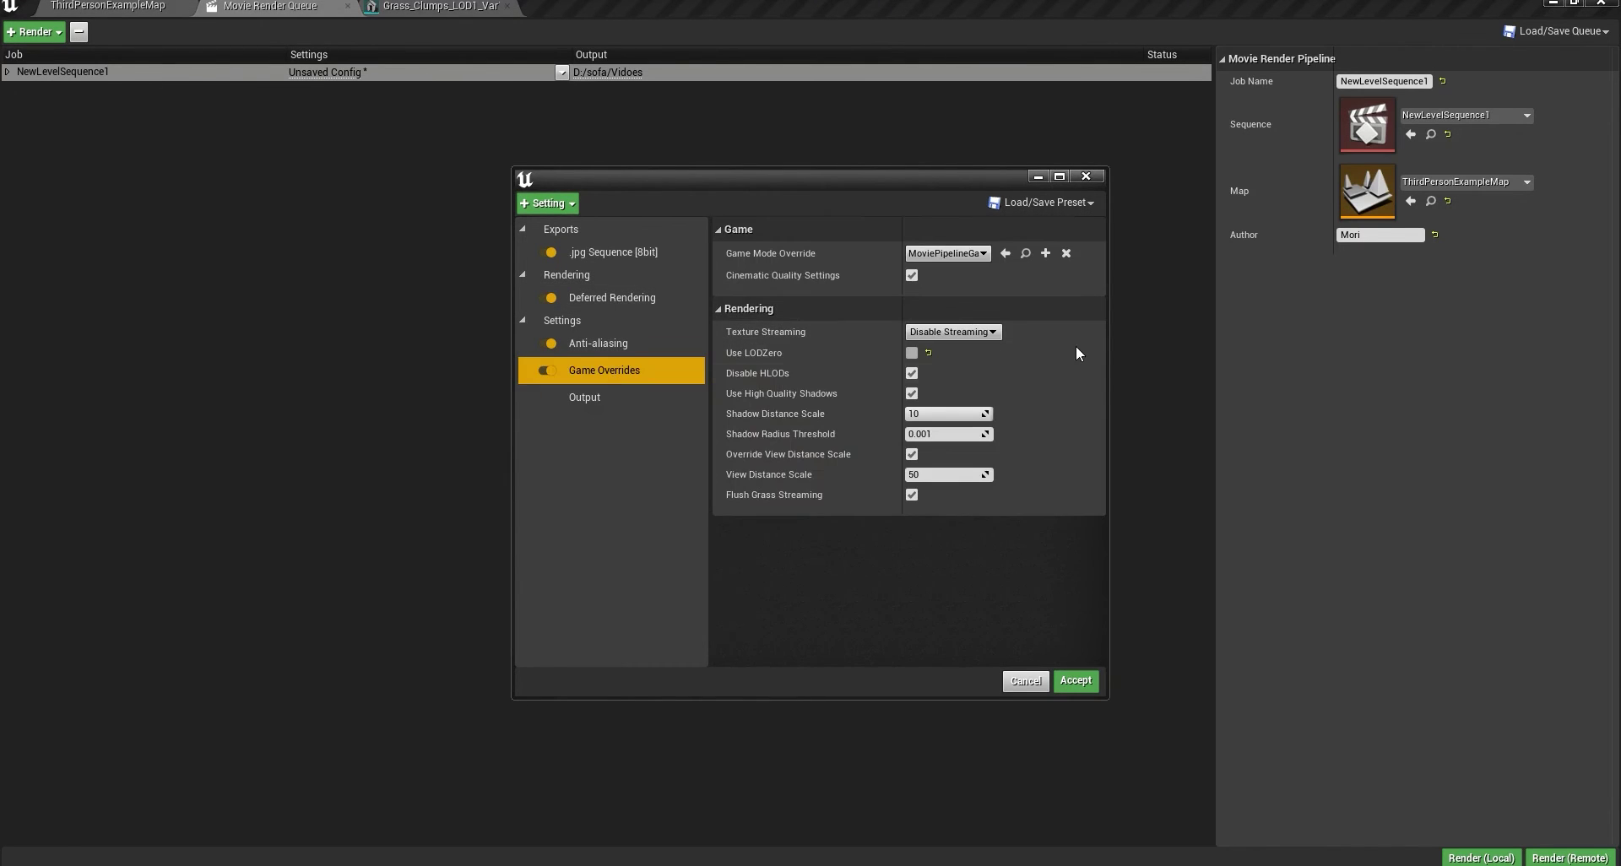
click(574, 201)
click(595, 296)
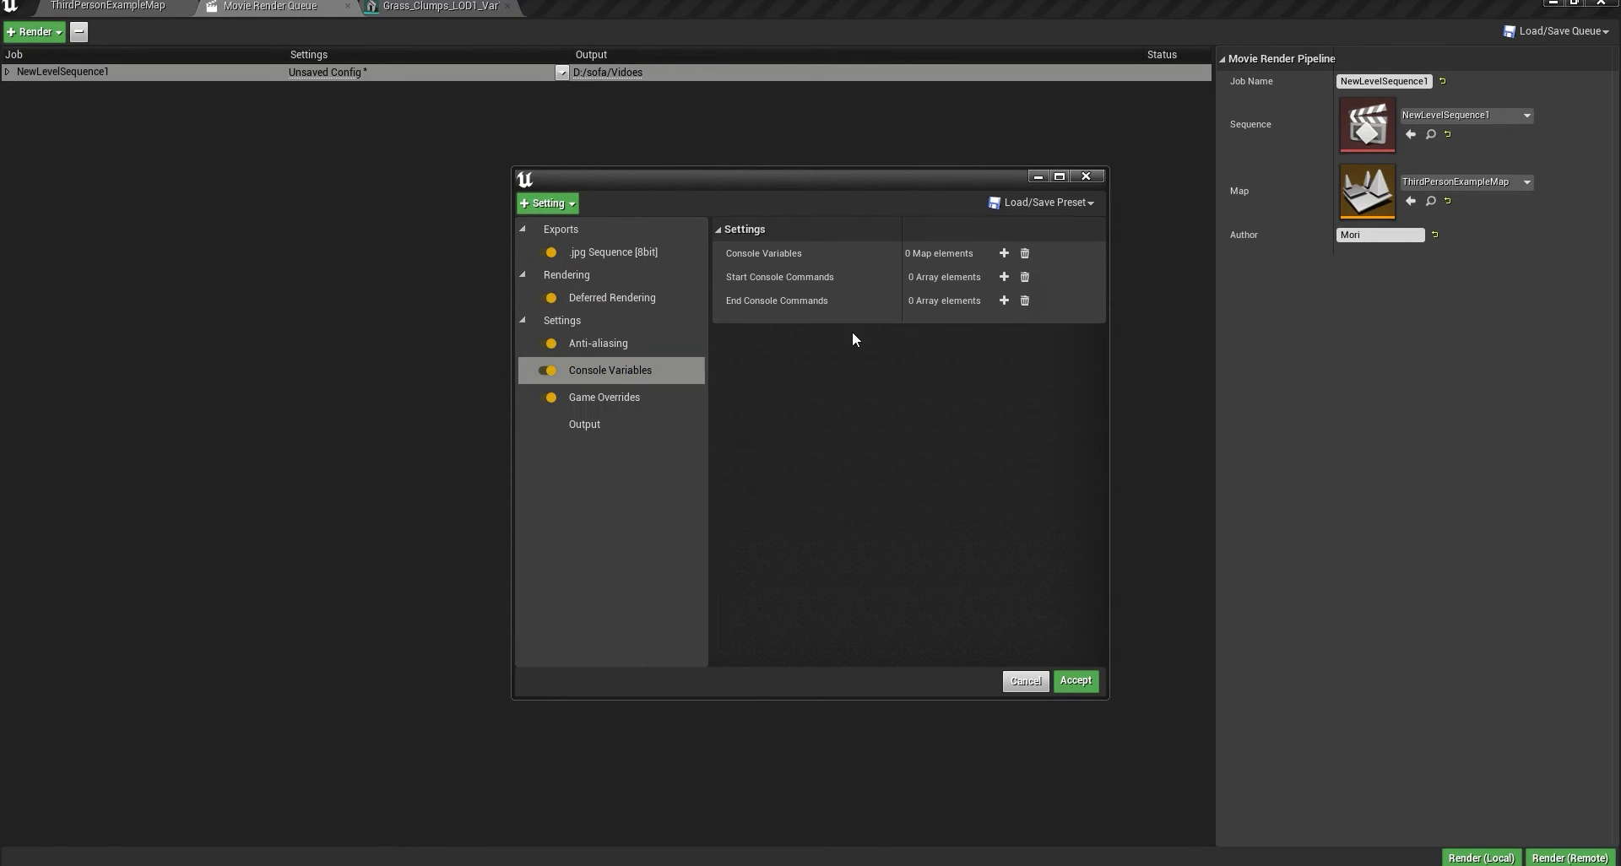
- Add the start console command foliage.MaxTrianglesToRender 5000000 and accept the render settings
click(1004, 277)
click(939, 298)
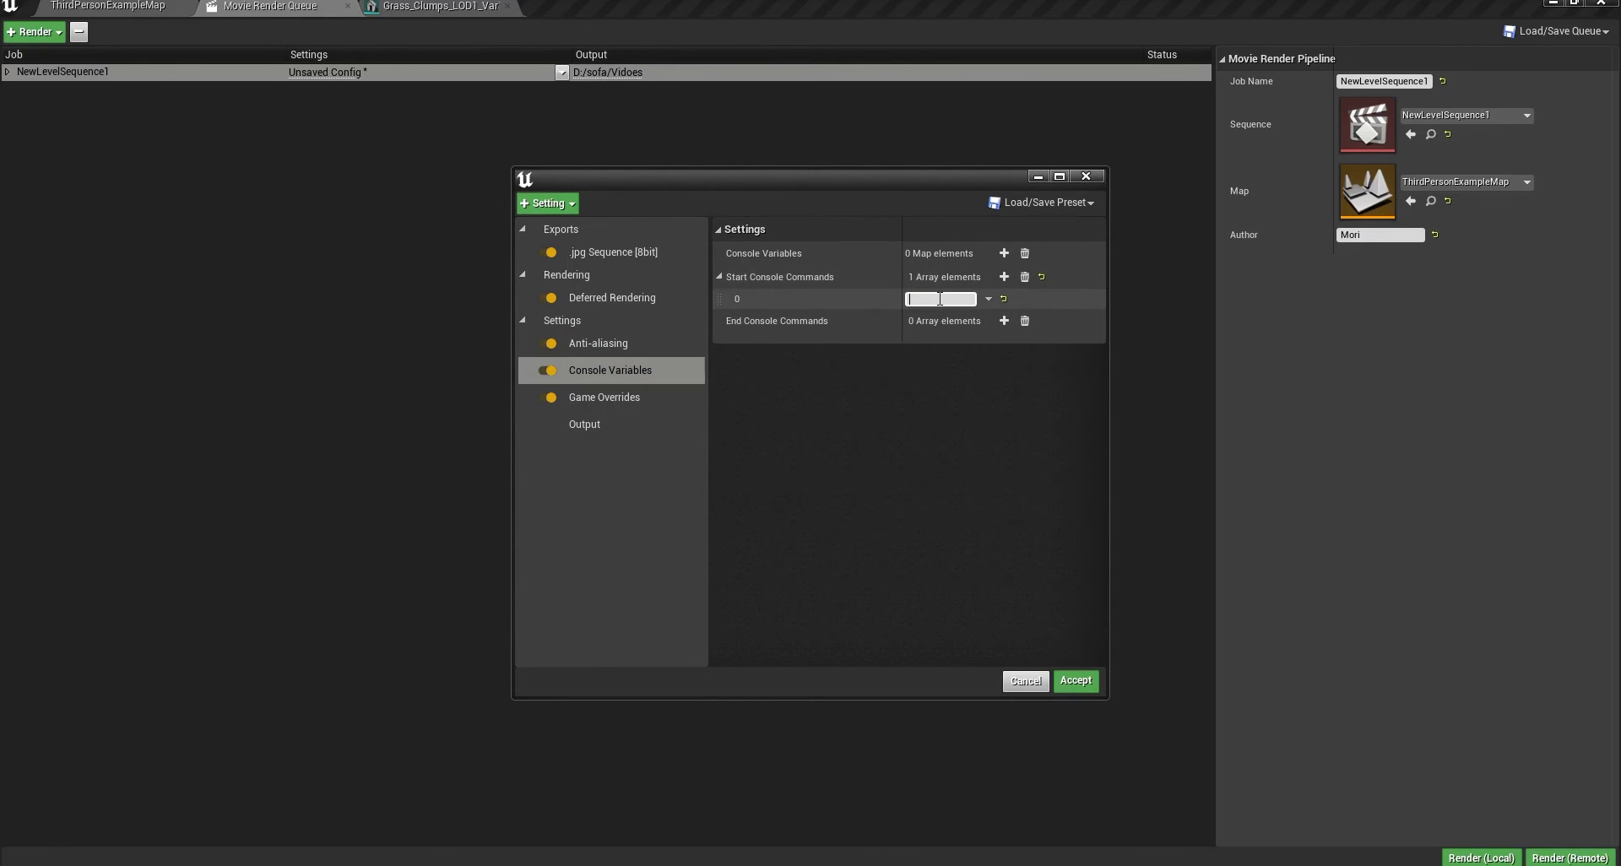
text(foliage.MaxTrianglesToRender)
text(500000)
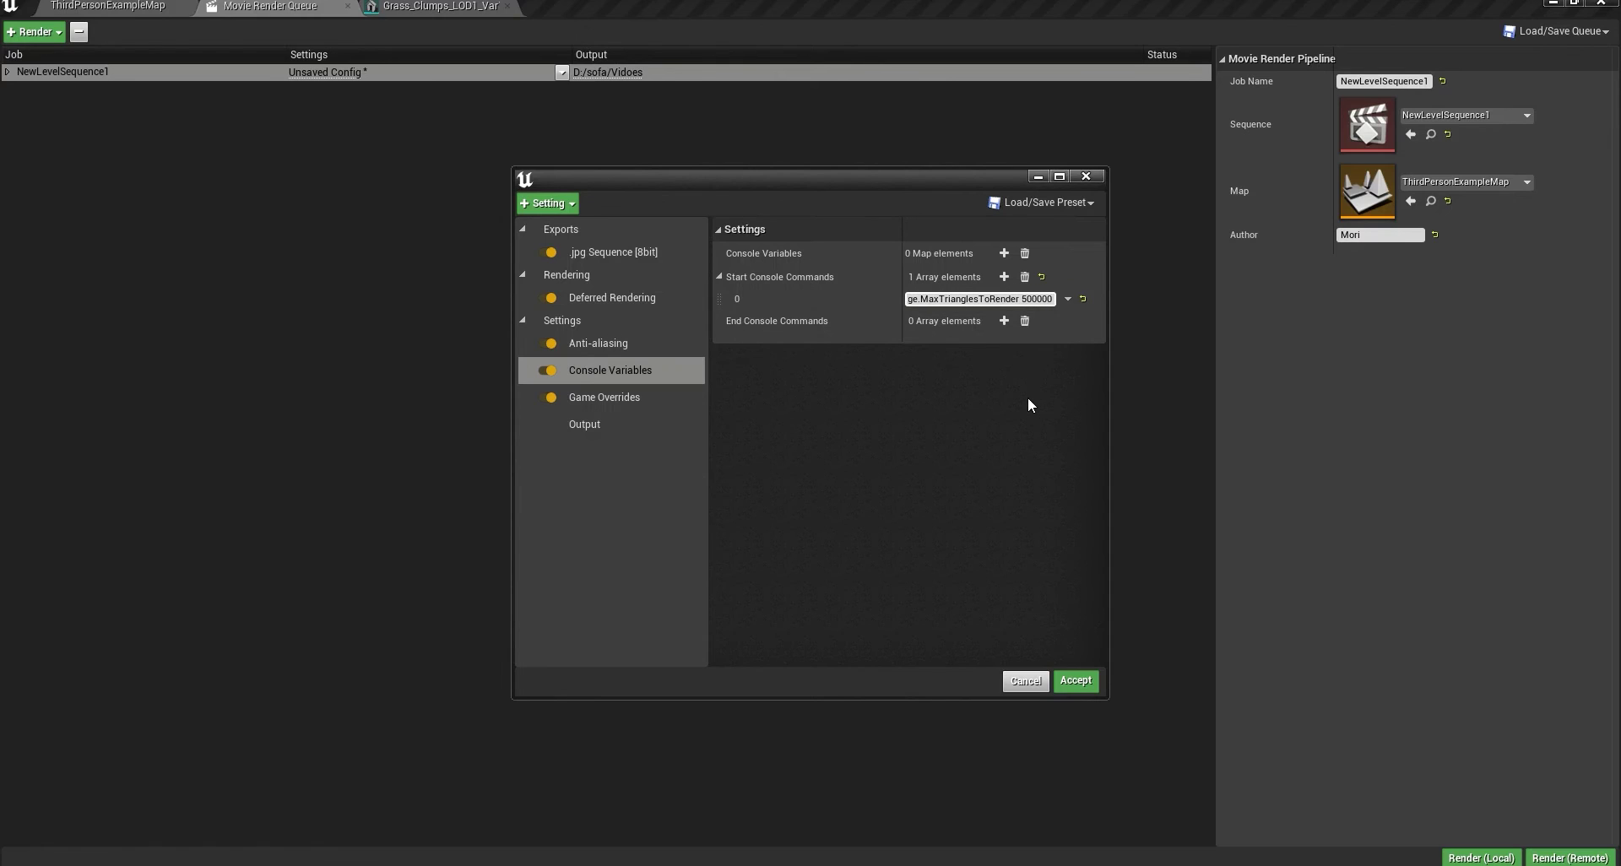
text(0)
click(1077, 681)
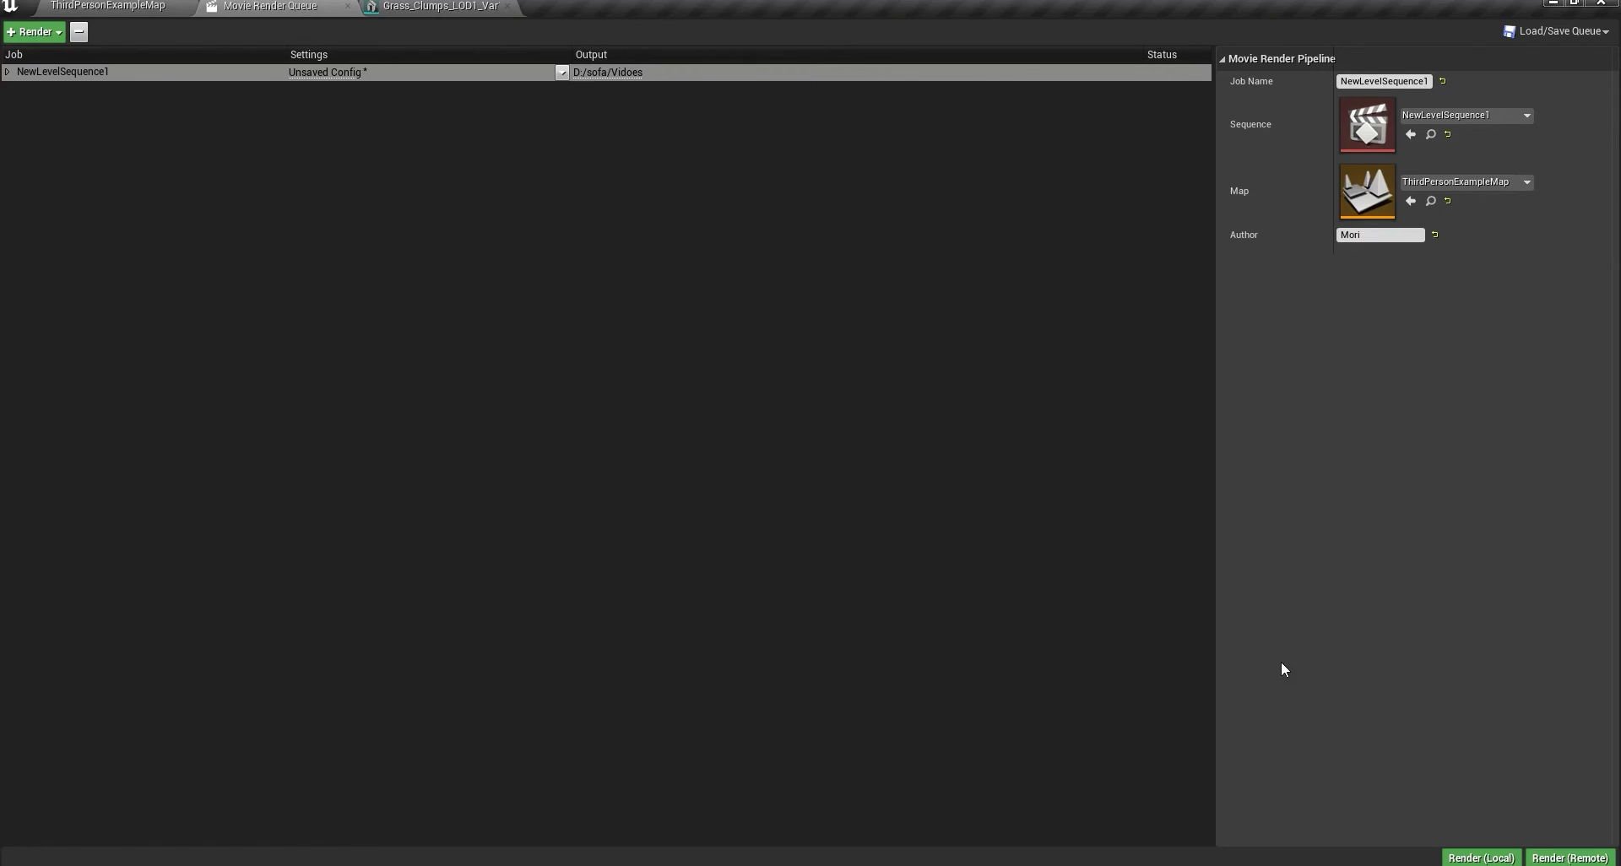
- Start a local render, cancel it, and verify the foliage console command is still saved
click(1477, 857)
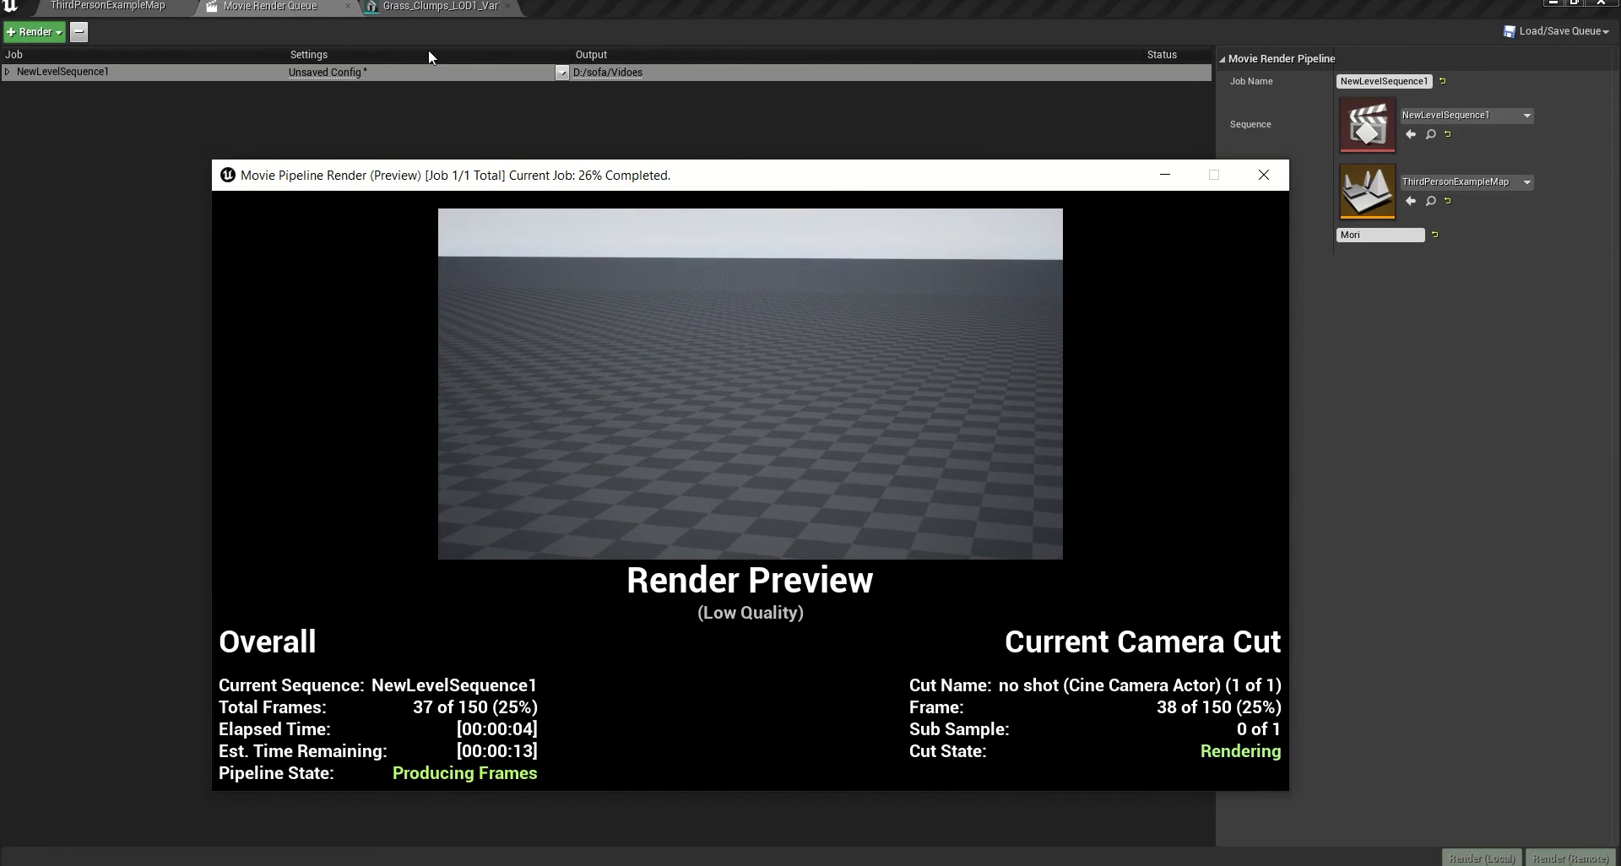
key(Escape)
click(321, 72)
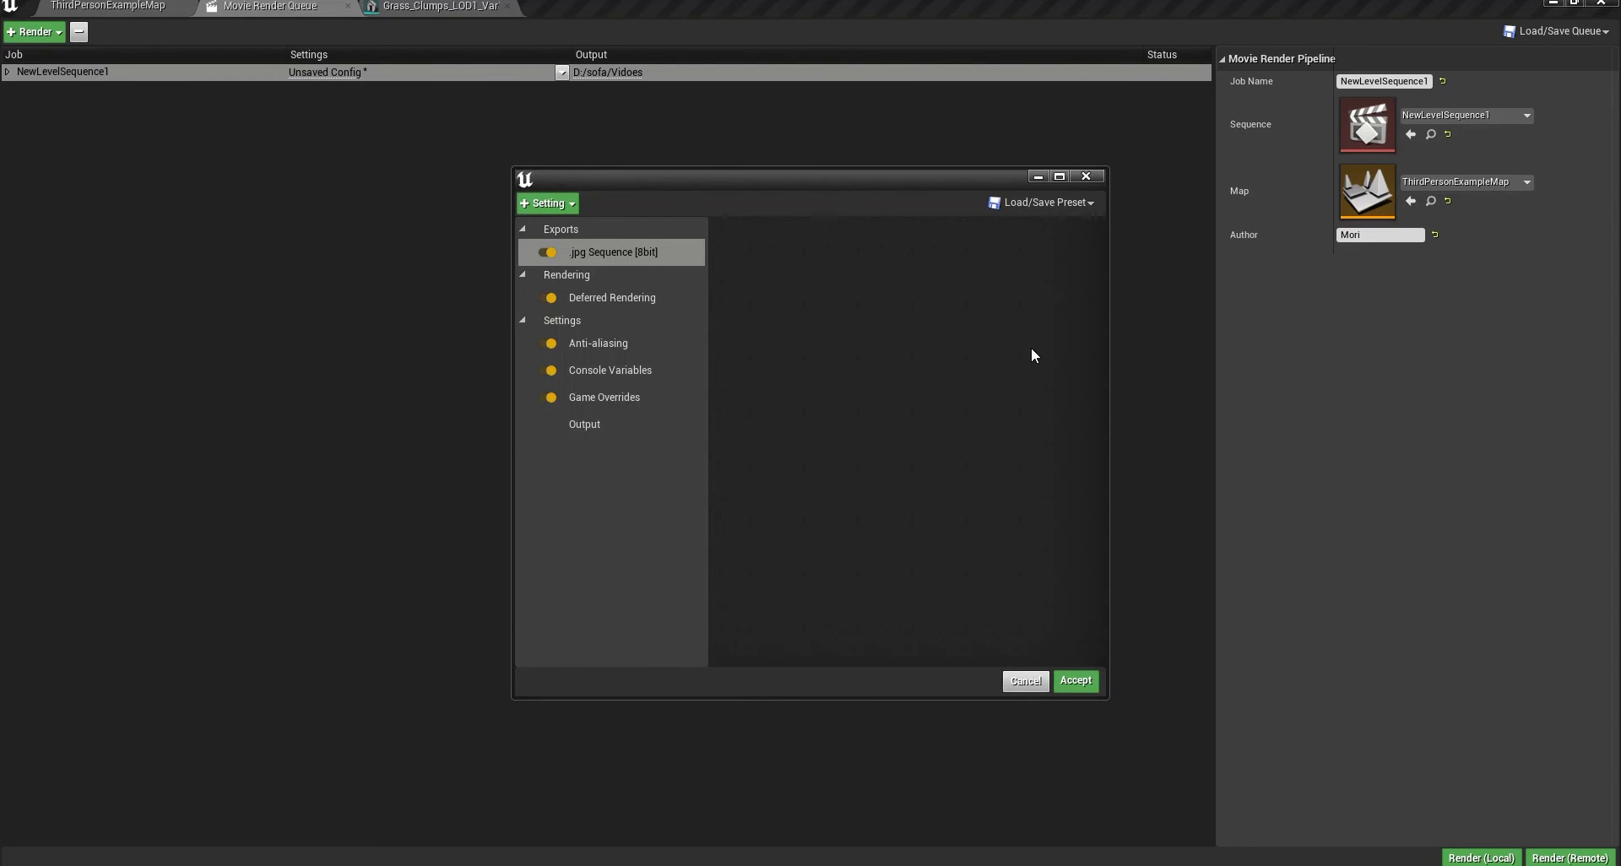
click(612, 371)
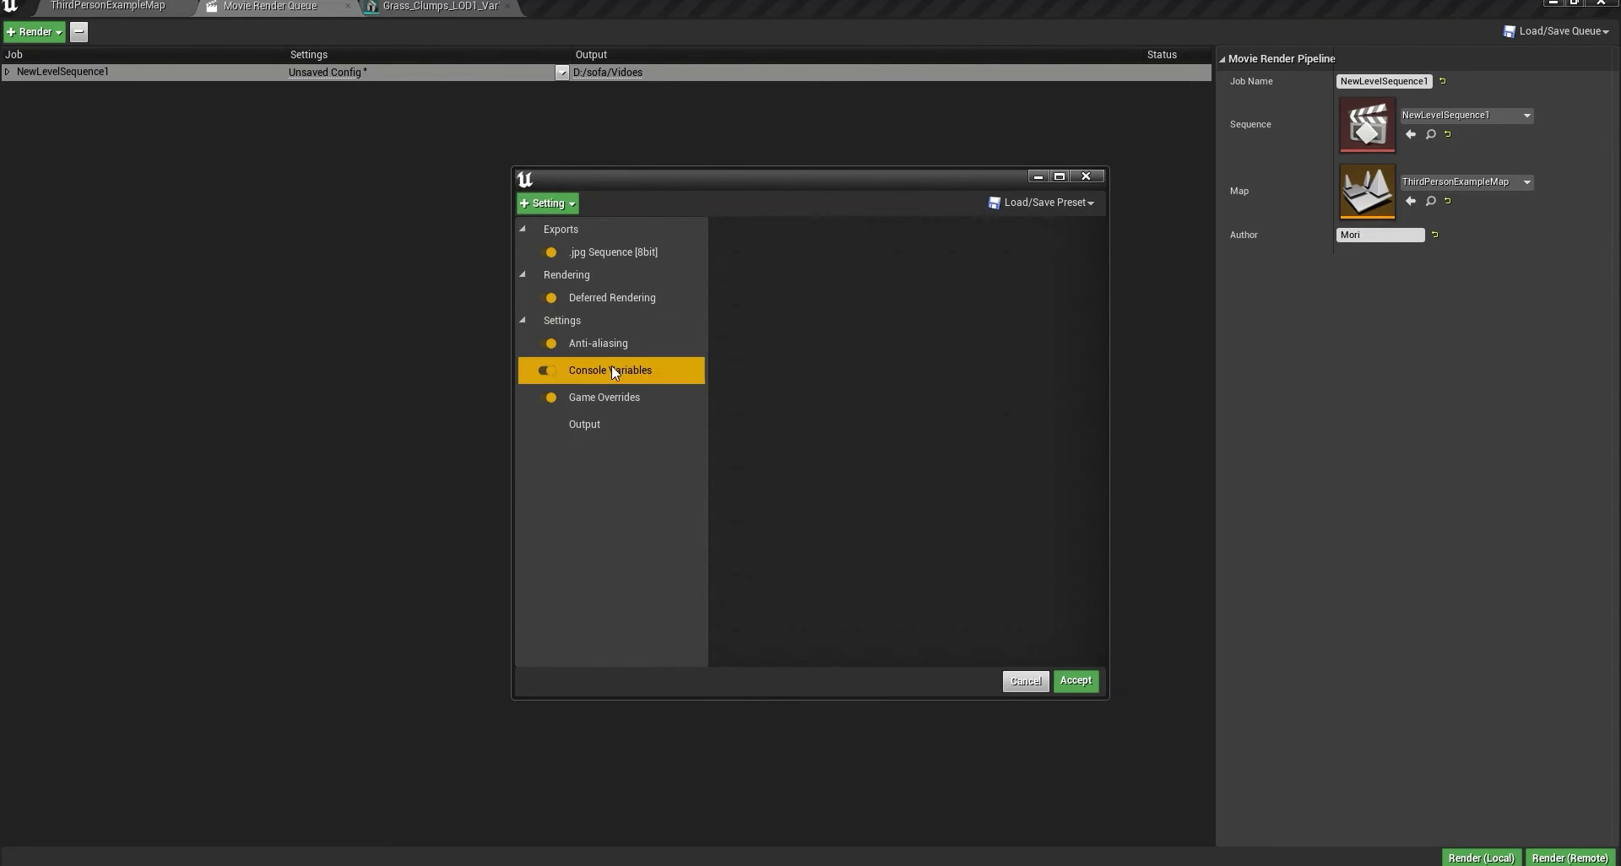
click(1013, 299)
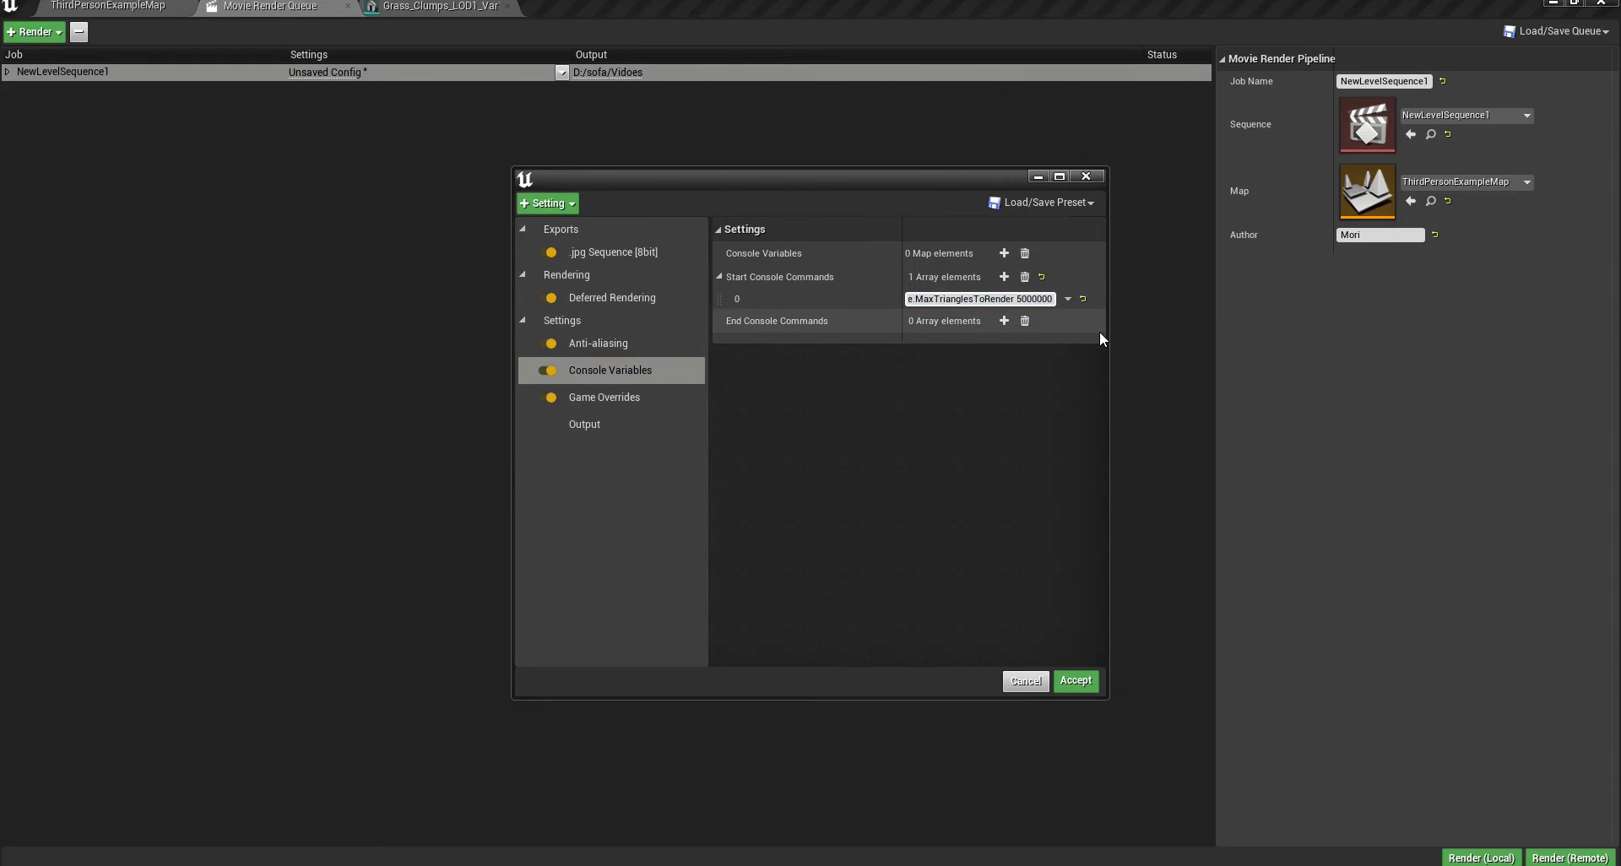
click(1075, 680)
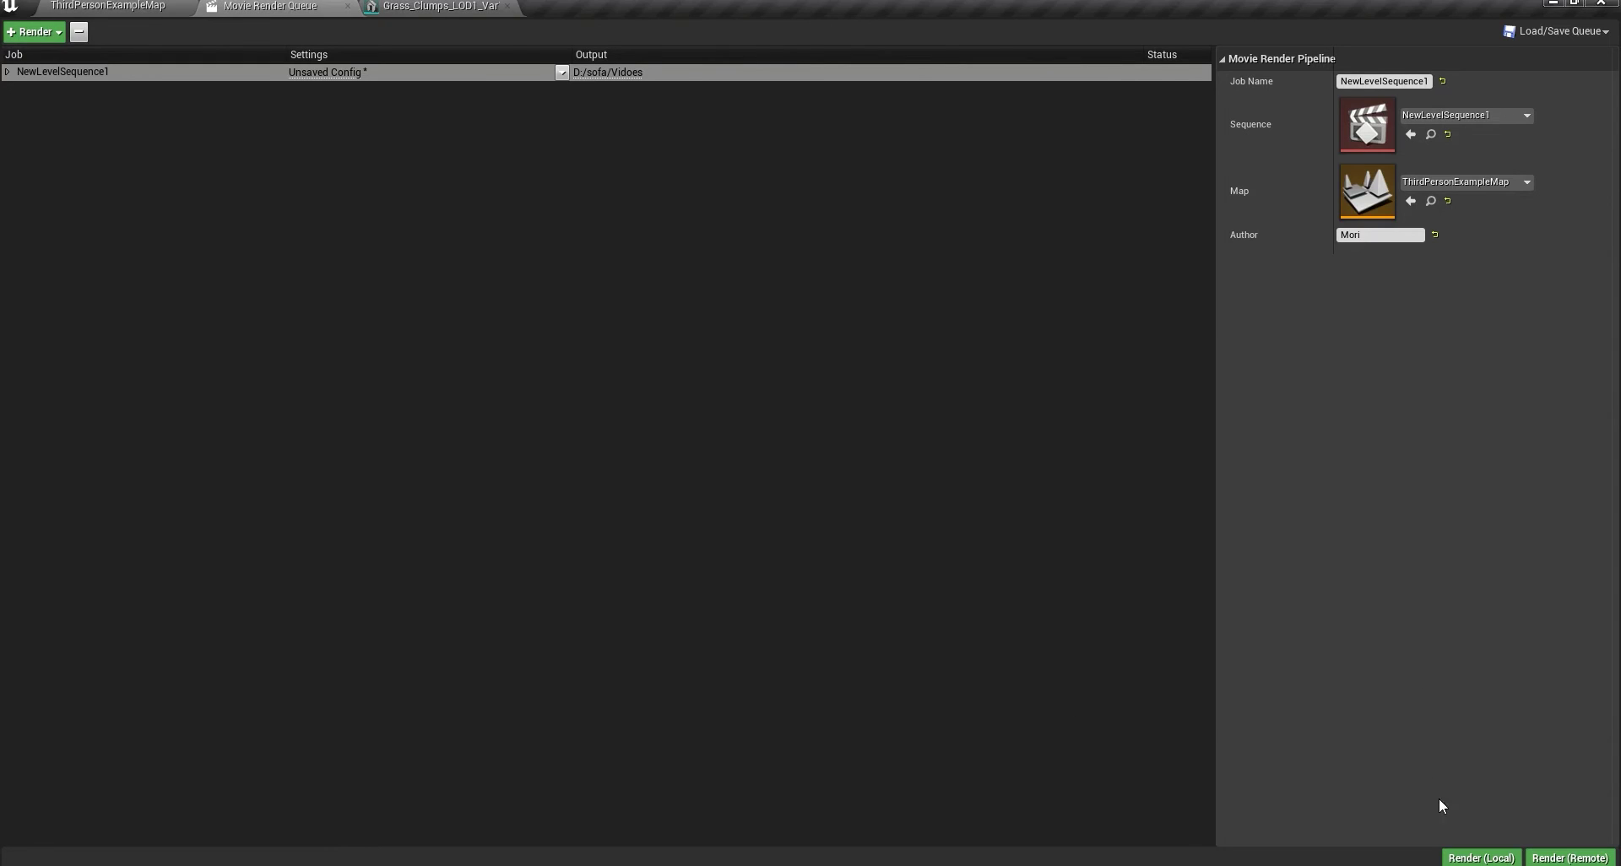
- Render the grass-field sequence locally to JPG frames, then close the render preview
click(1469, 856)
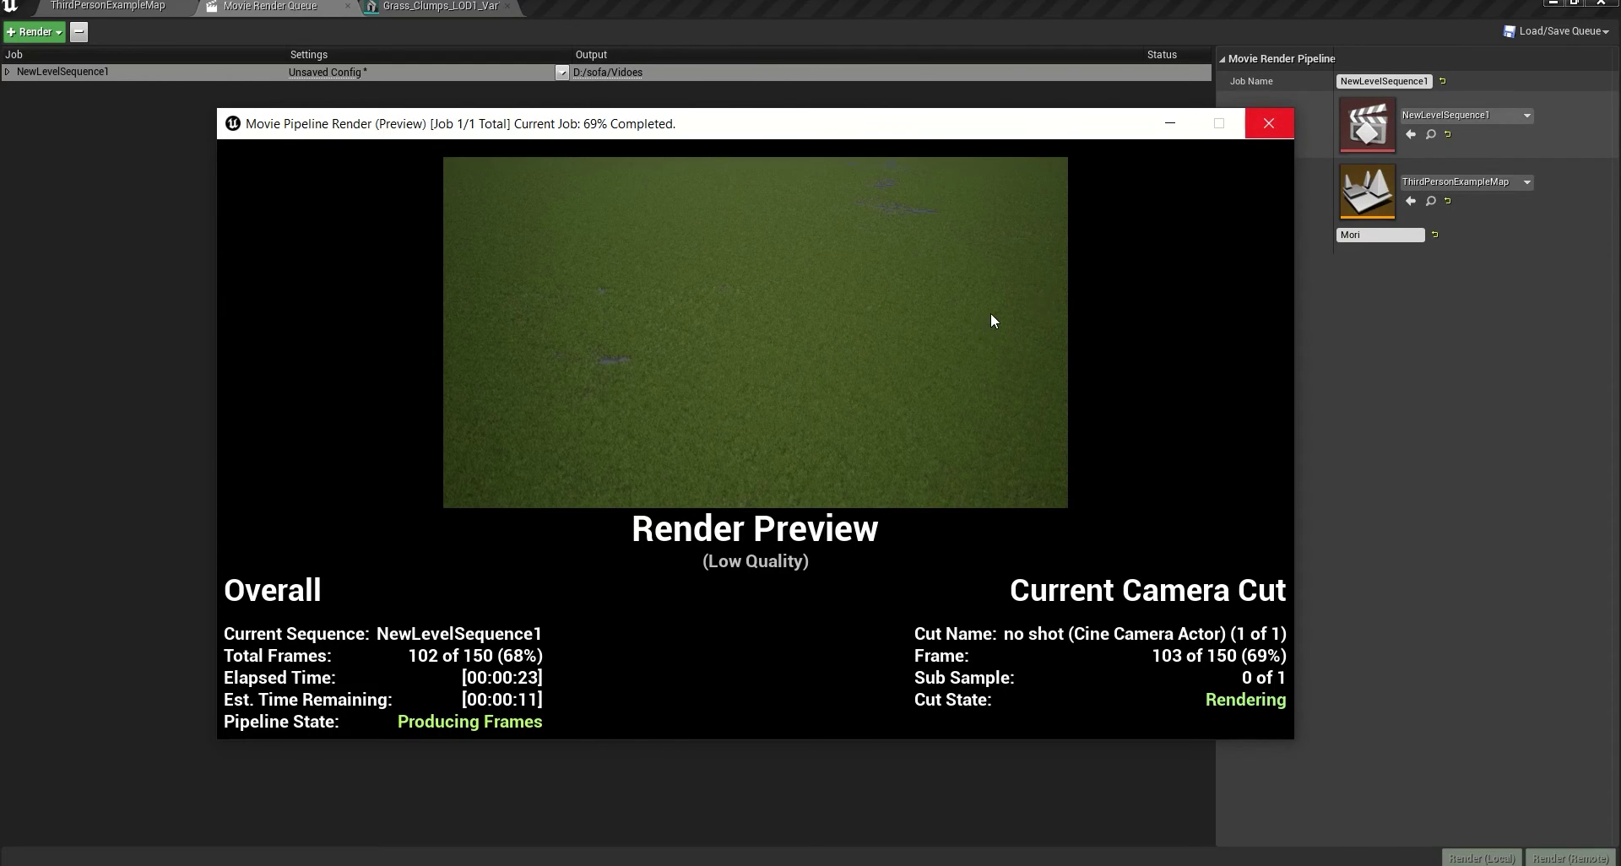
click(1268, 123)
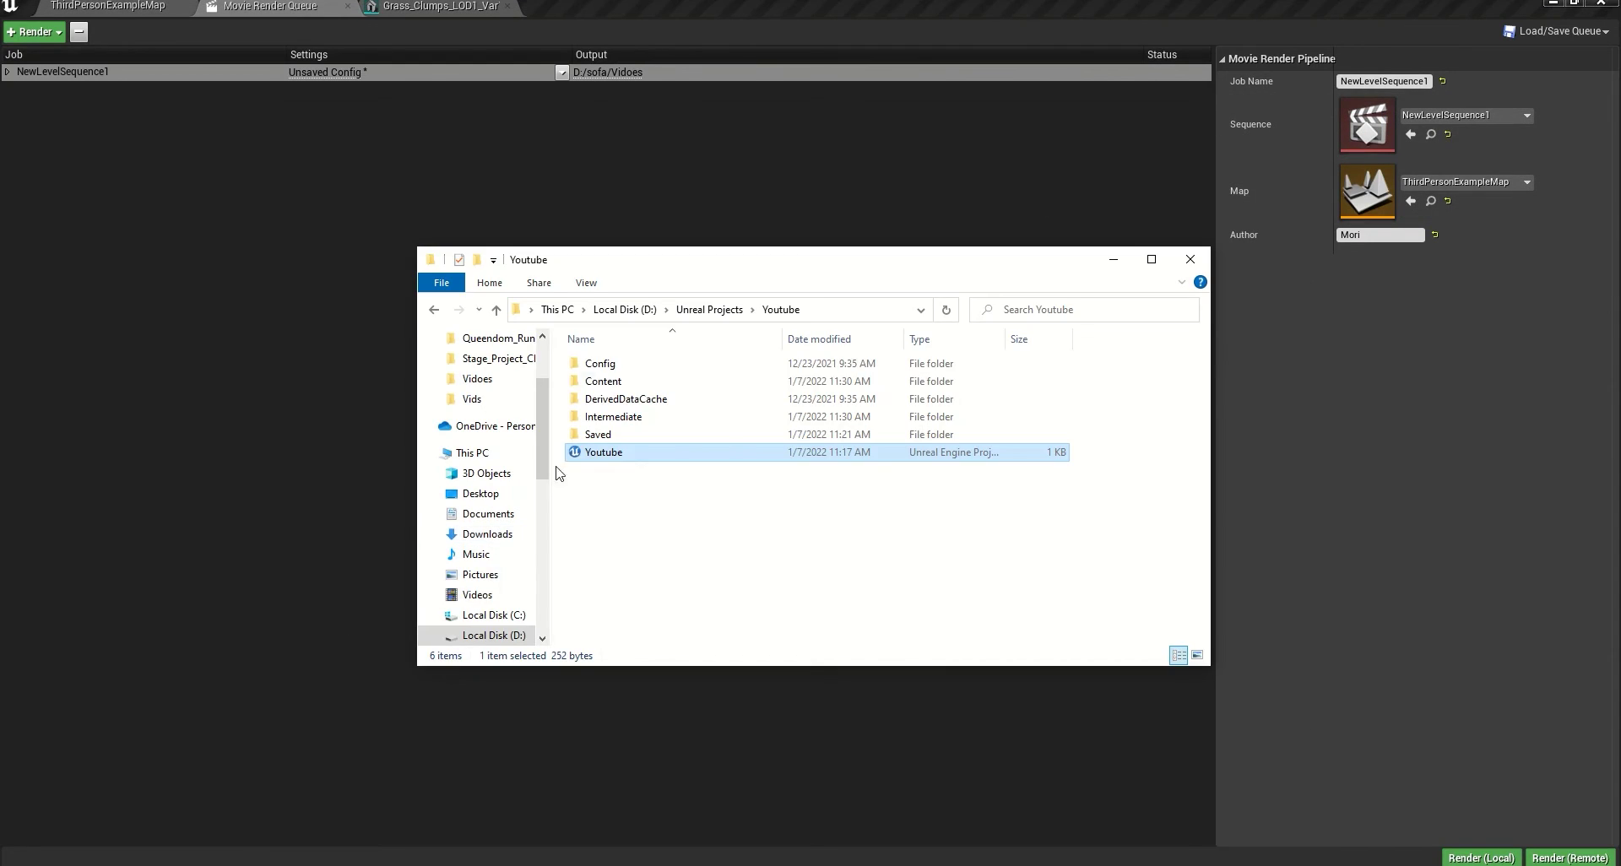
- Browse to D:\sofa\Vidoes and preview the first rendered frame, NewLevelSequence1.0000, in Photos
click(494, 635)
scroll(663, 517, down, 2)
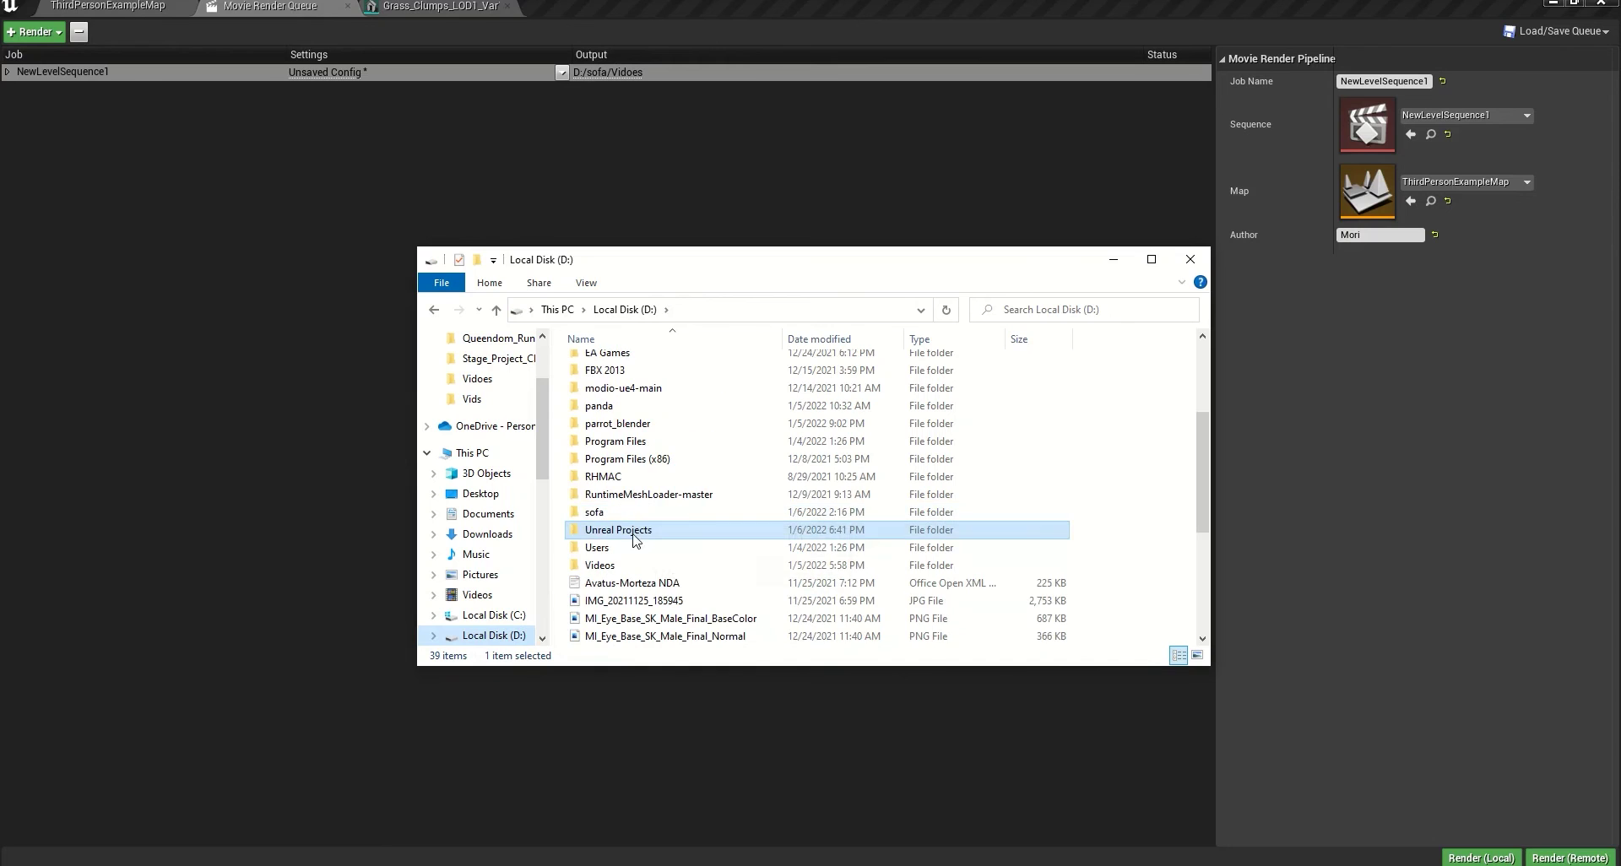
double_click(635, 529)
double_click(599, 398)
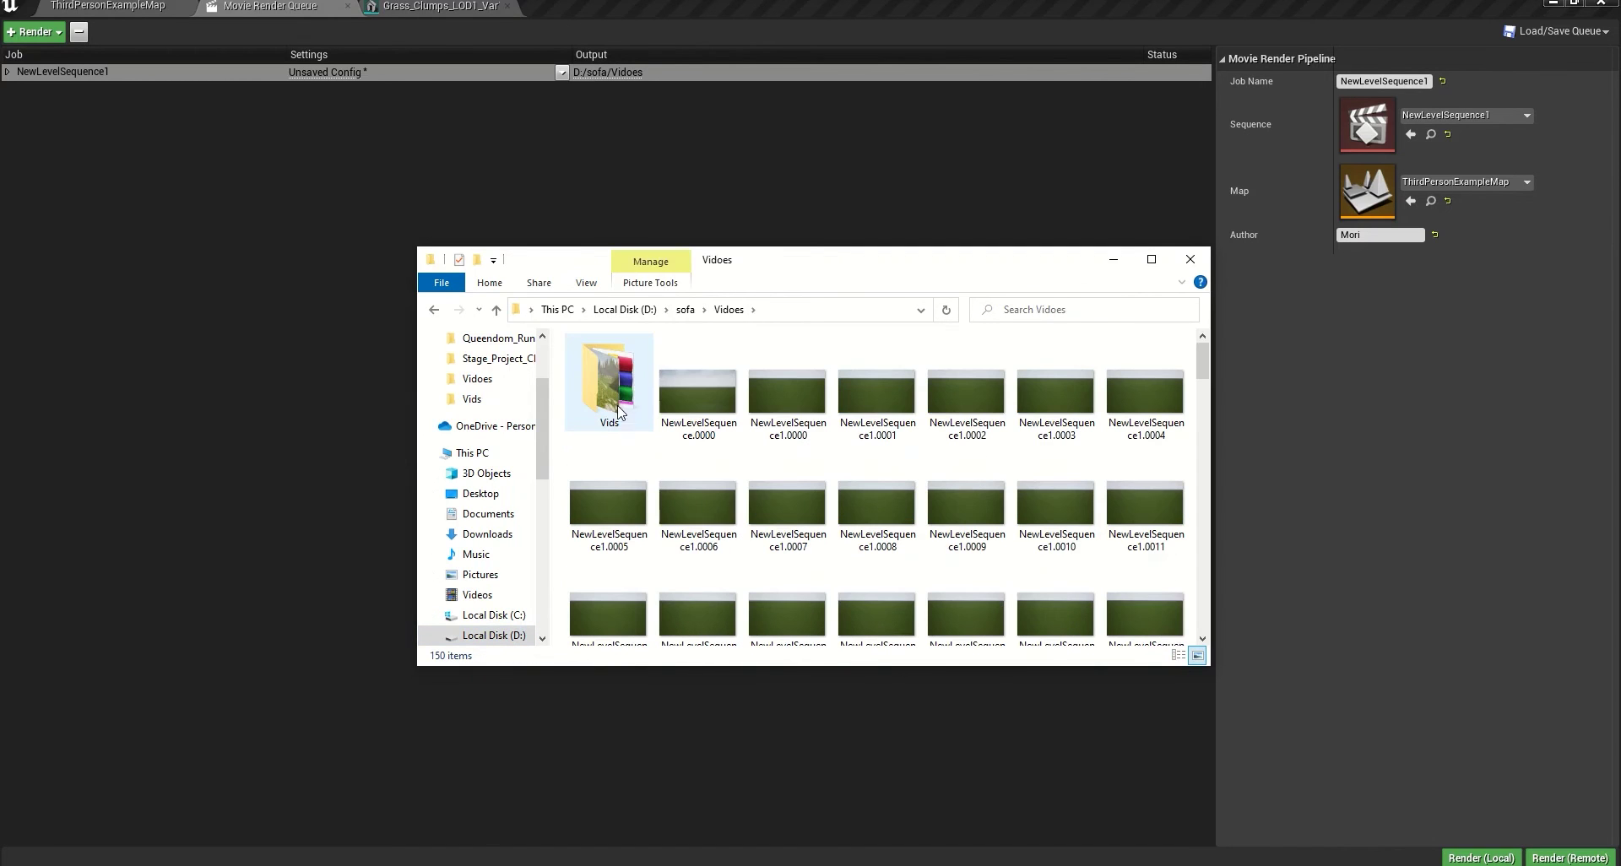
double_click(795, 395)
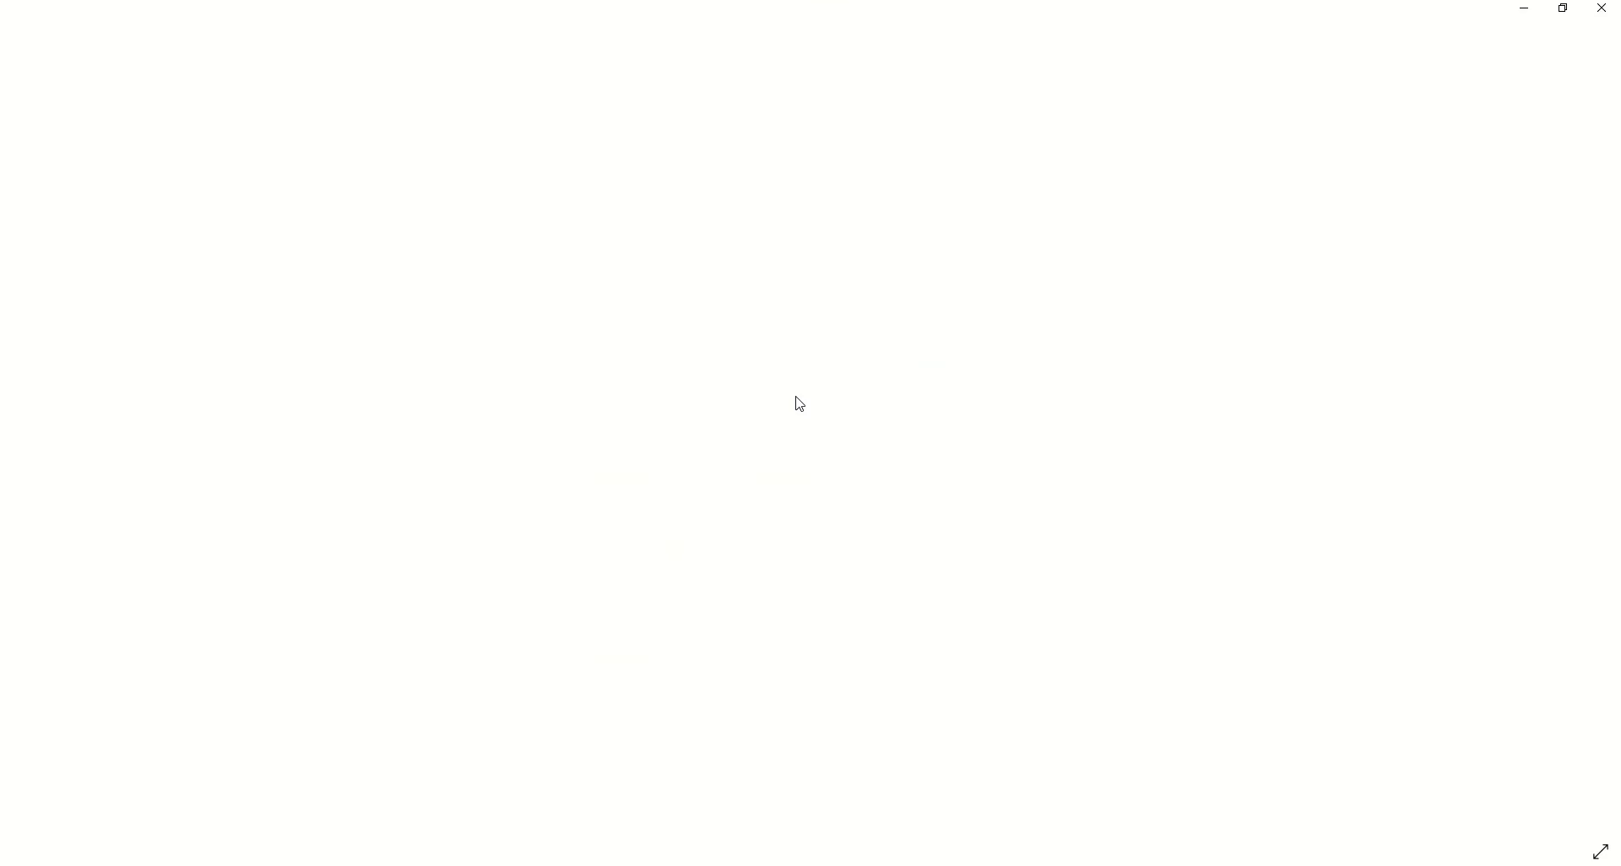
click(1600, 9)
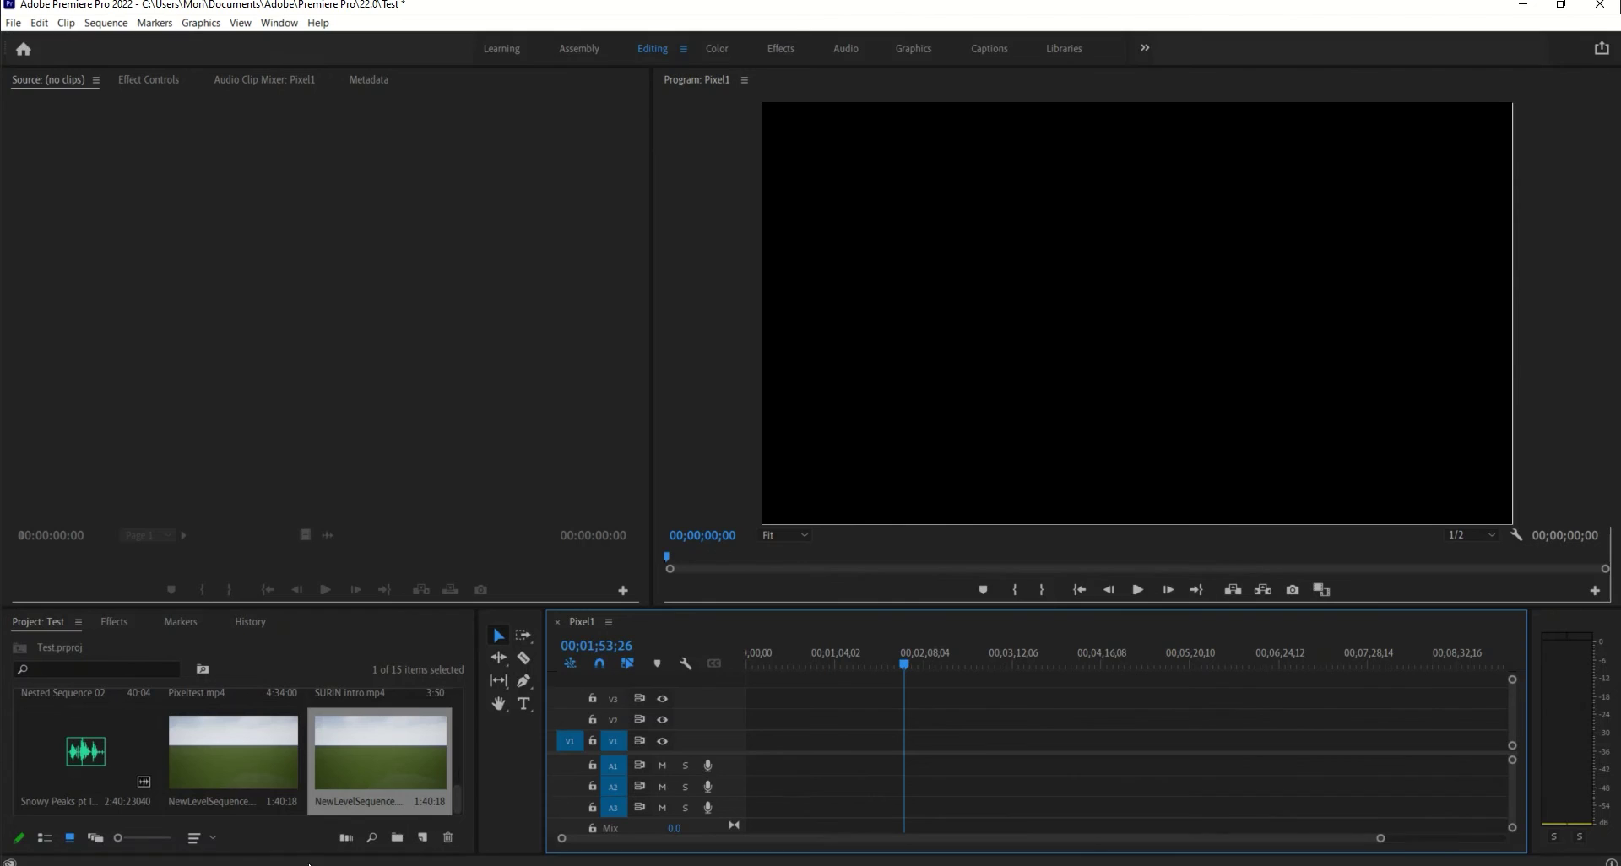
- Import NewLevelSequence.0000 as an image sequence, place it at the start of V1, and scrub back
click(13, 22)
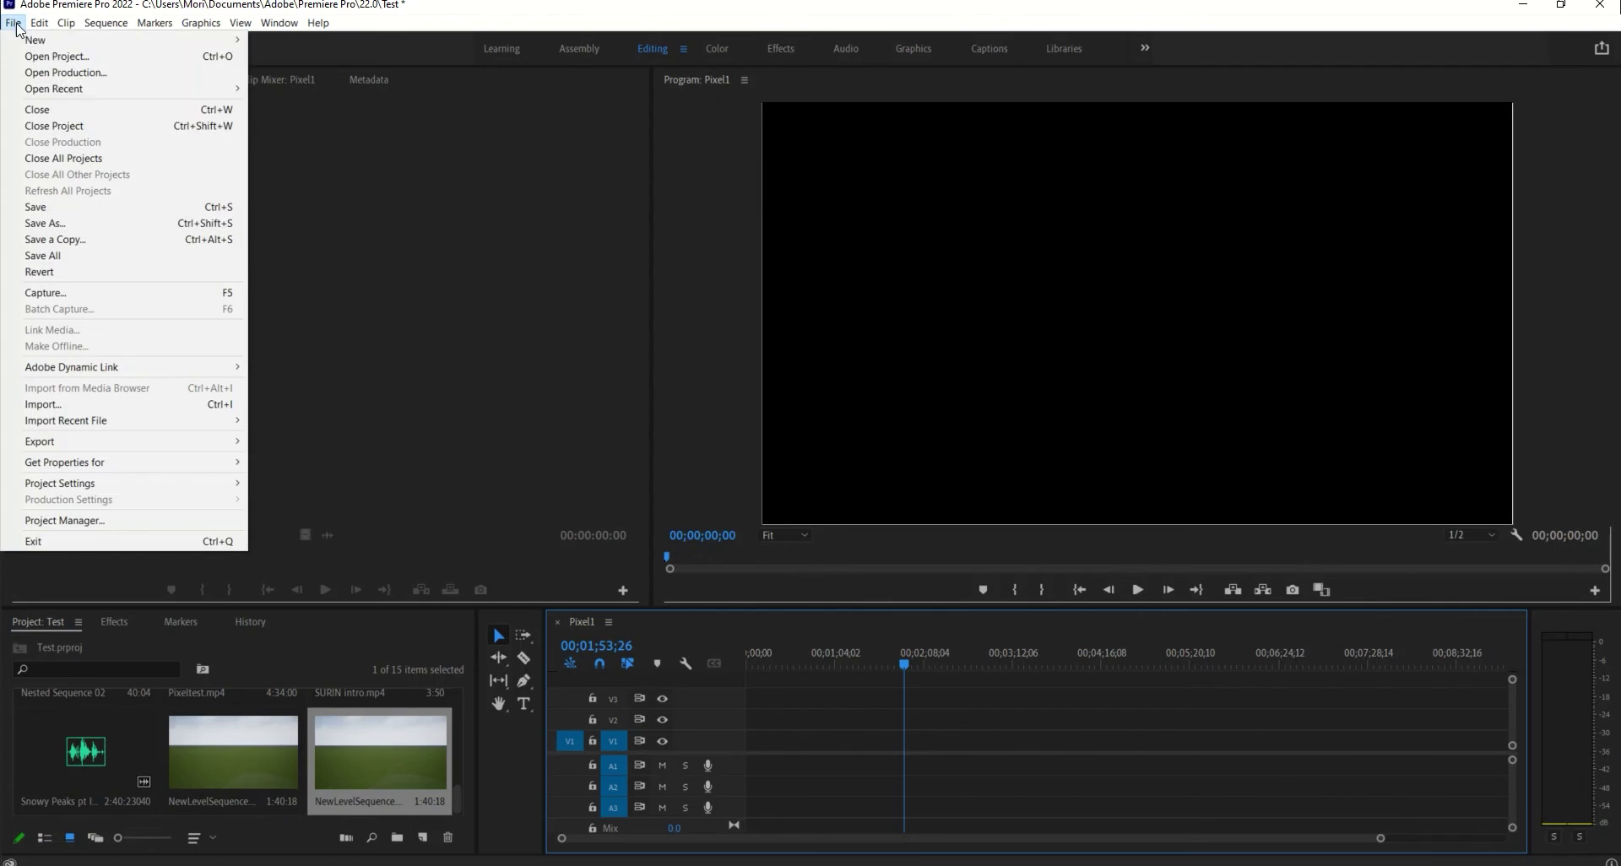
click(32, 405)
click(292, 182)
click(155, 374)
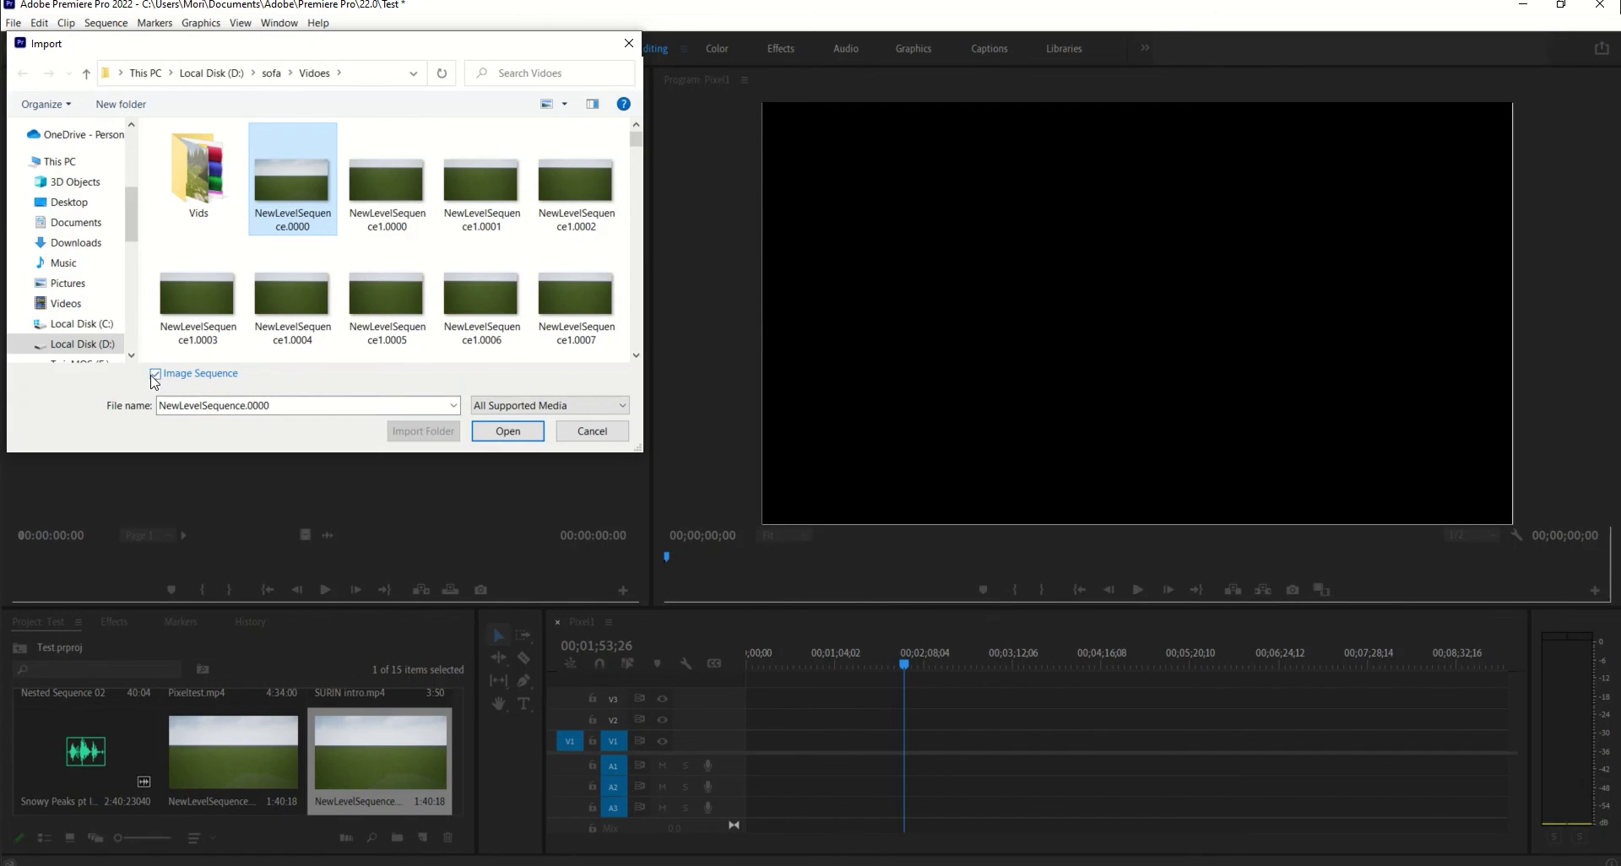
click(514, 429)
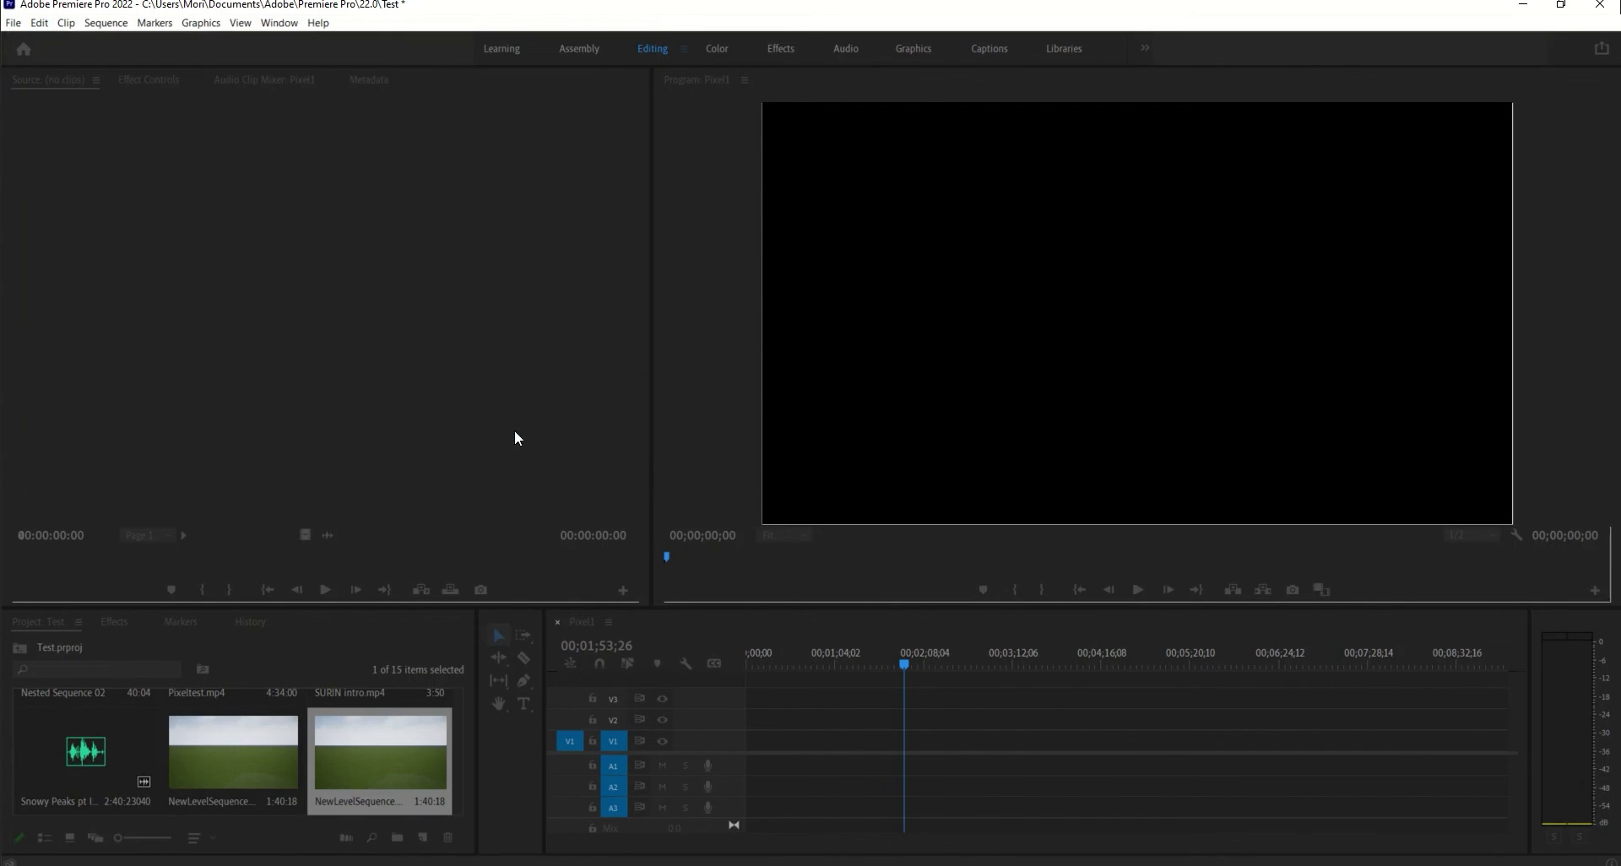
drag(88, 764, 751, 752)
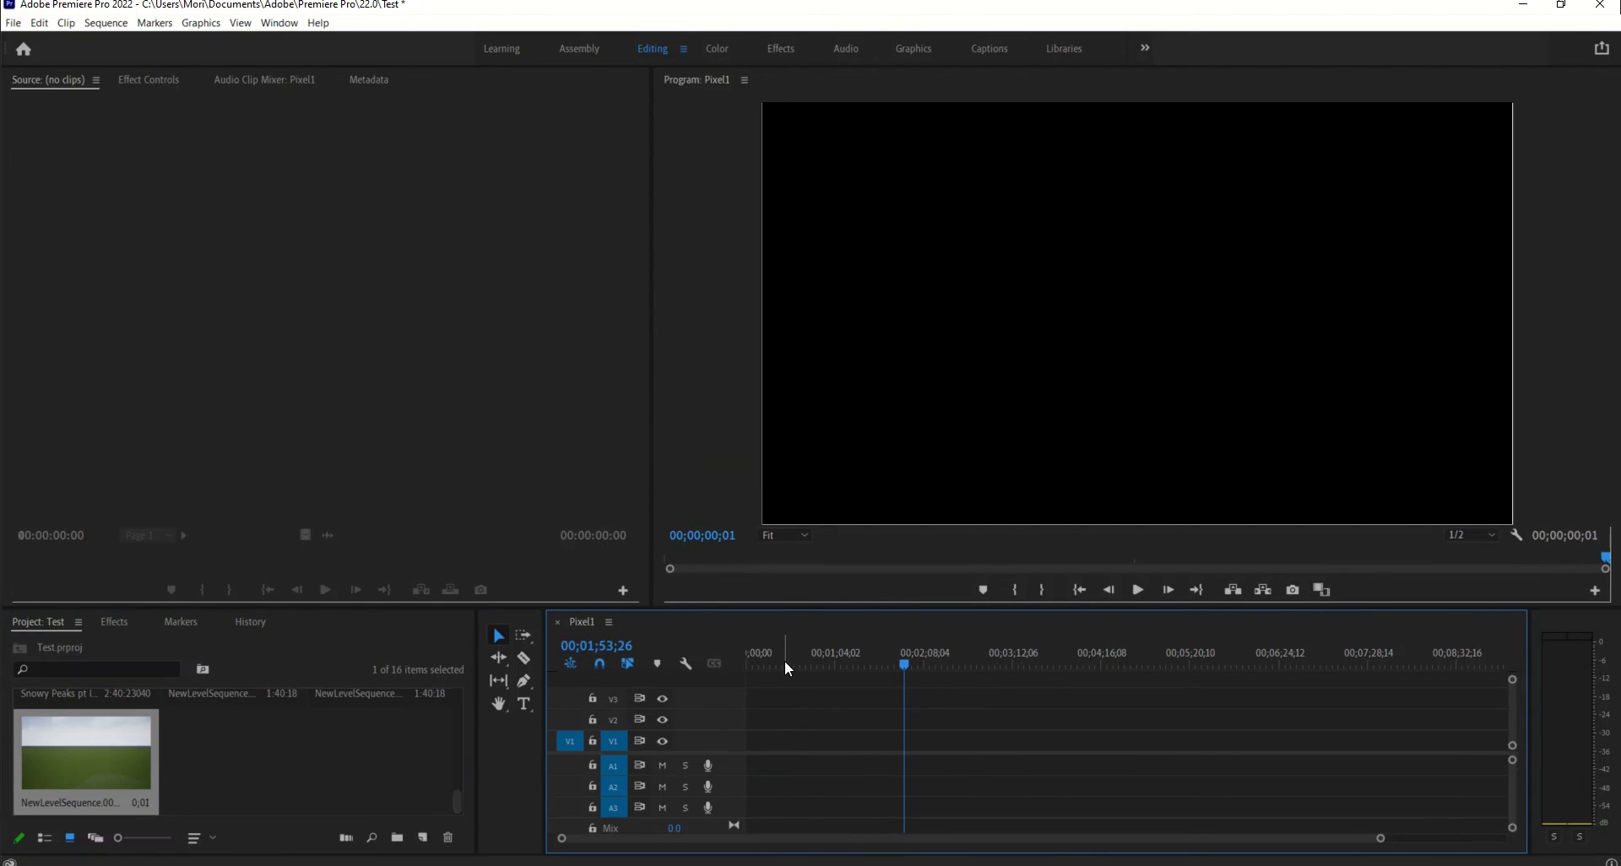
drag(785, 658, 747, 663)
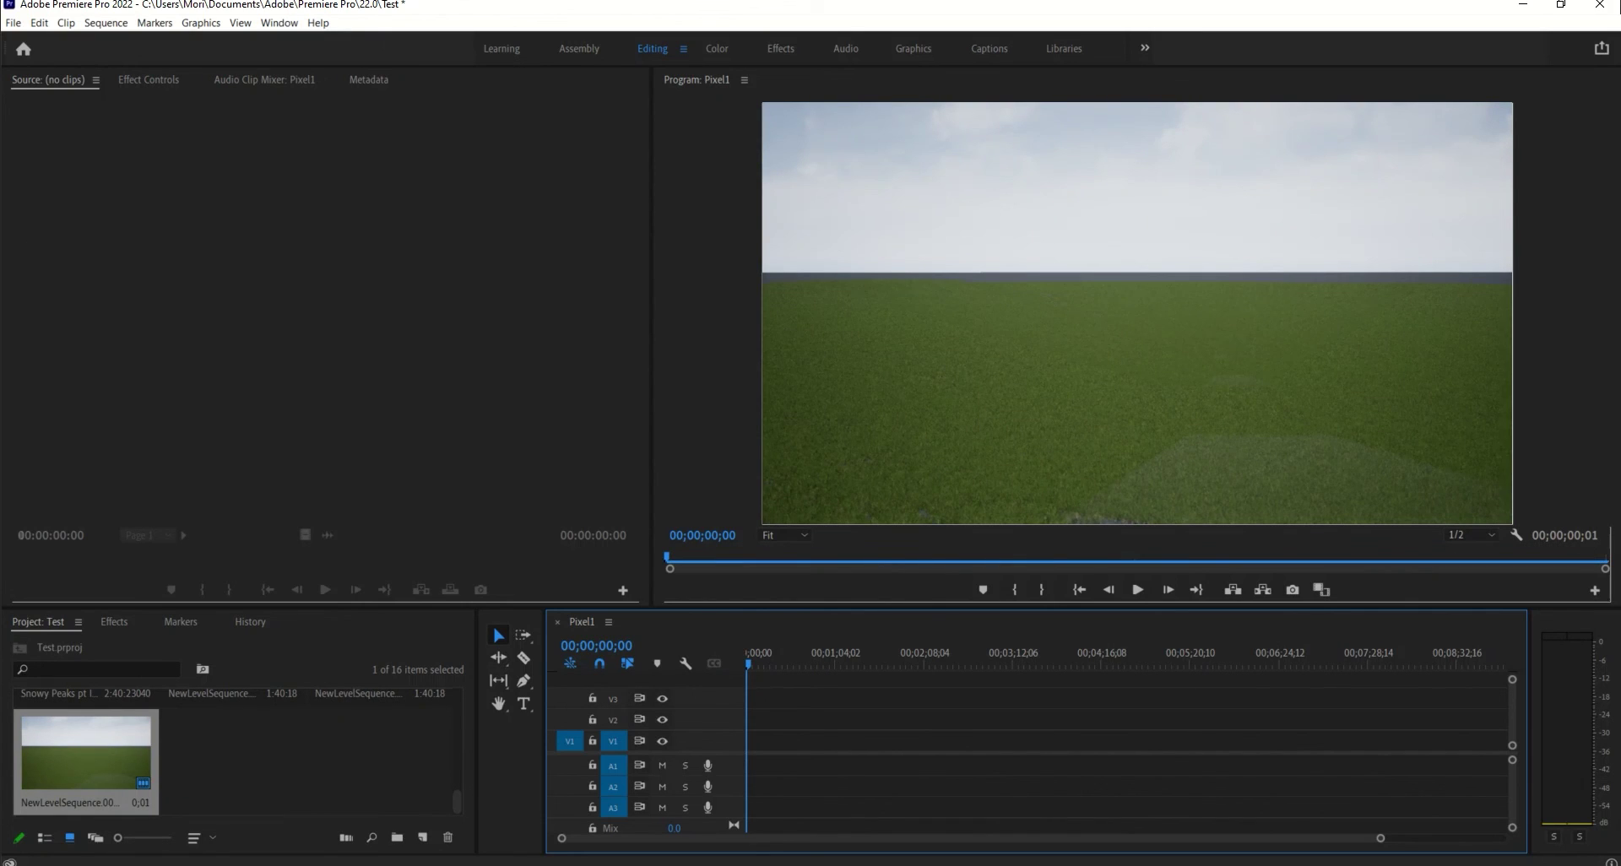
- Import the NewLevelSequence1 frames as an image sequence into the Test project
click(14, 23)
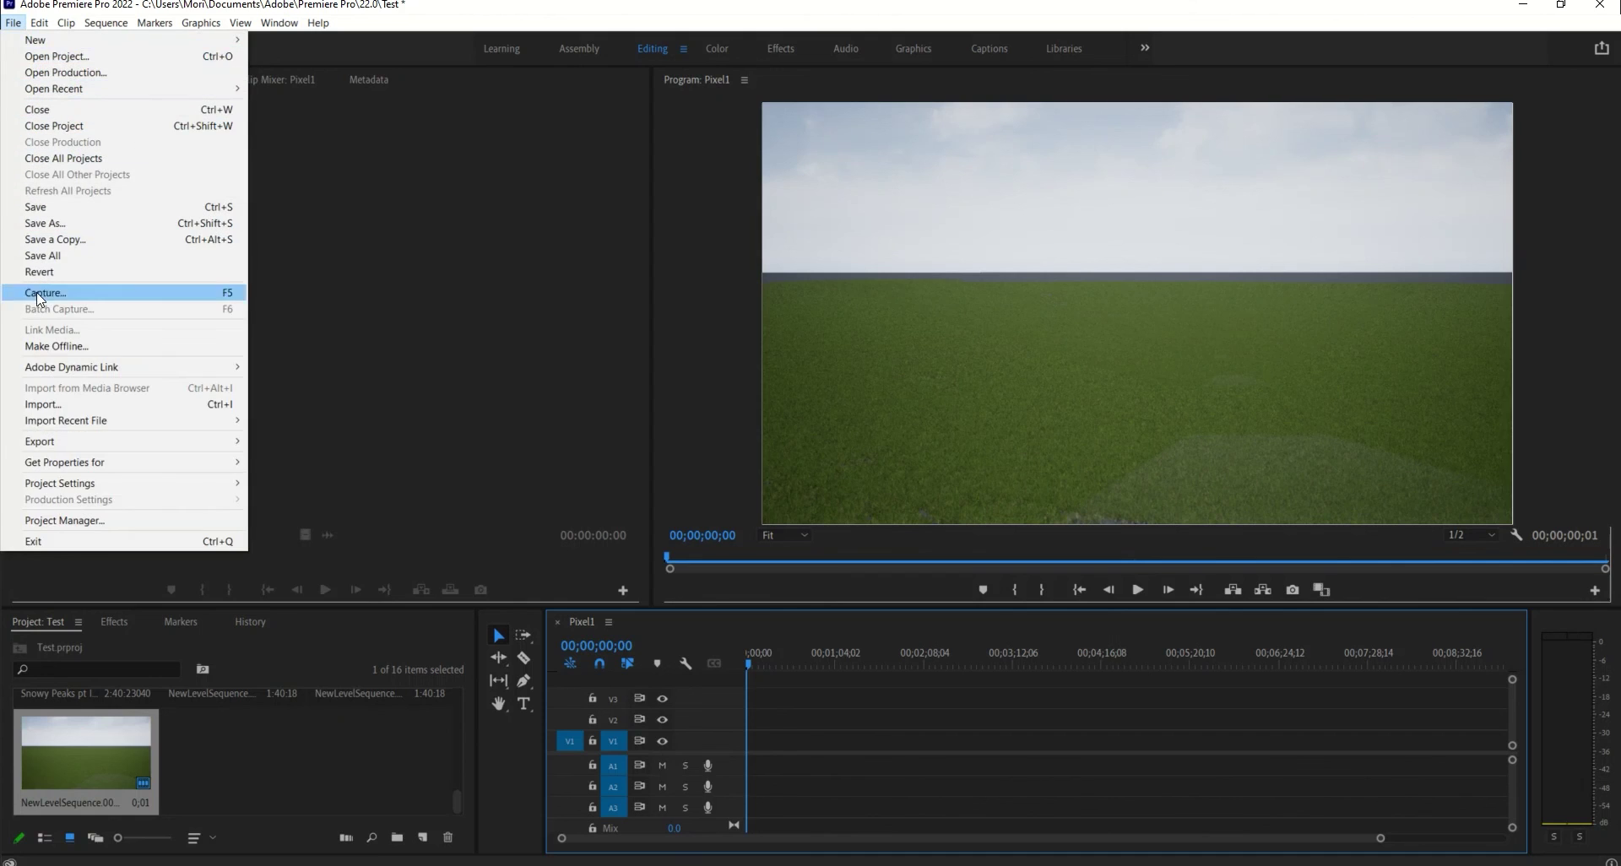
click(54, 406)
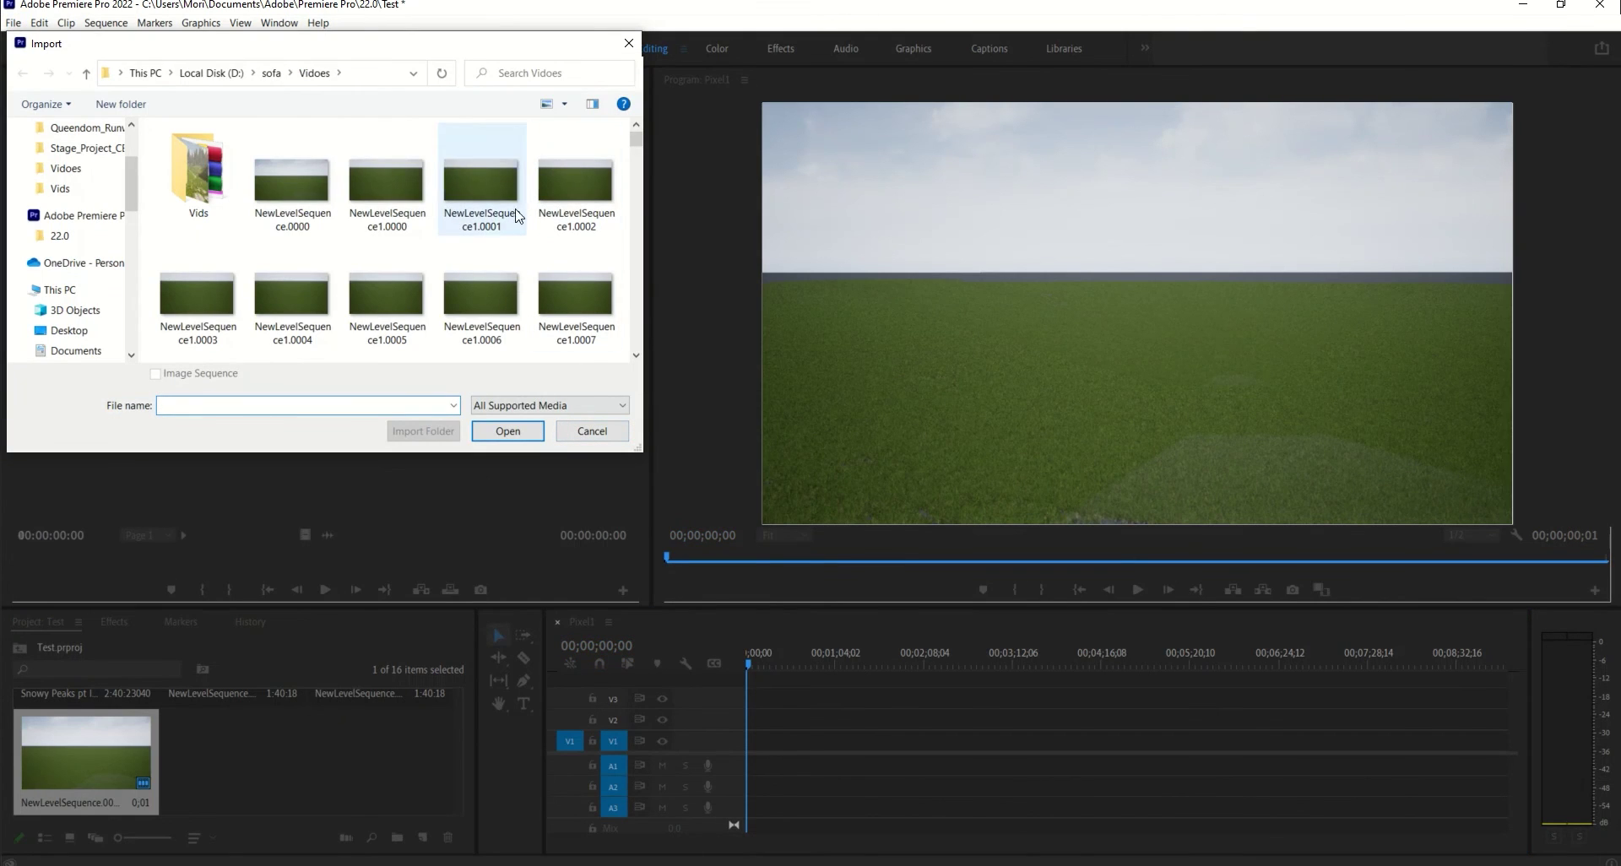
click(355, 195)
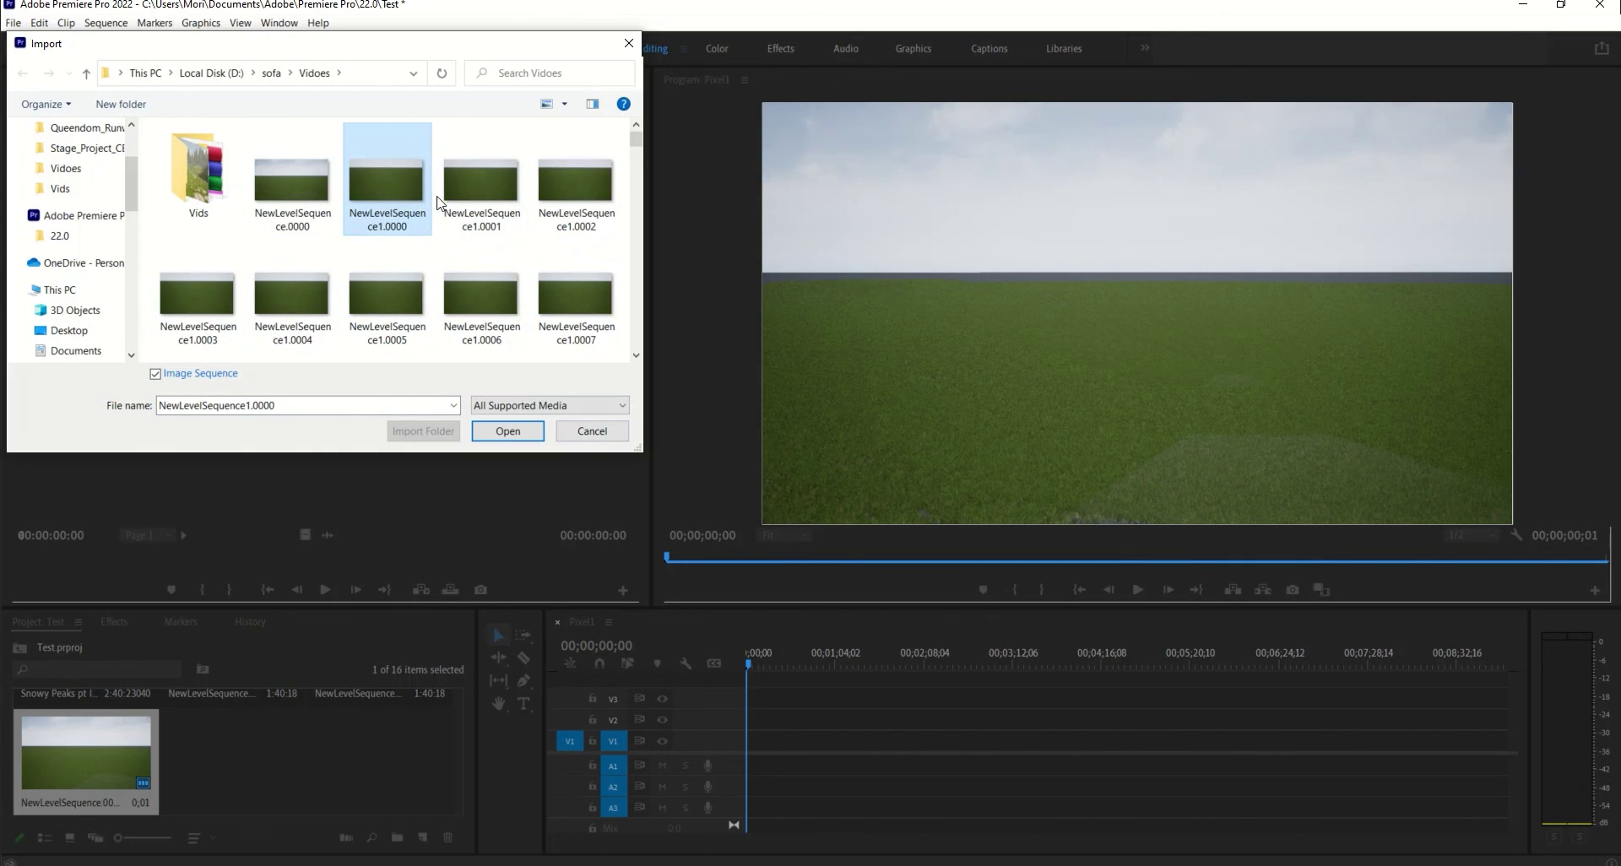
click(541, 432)
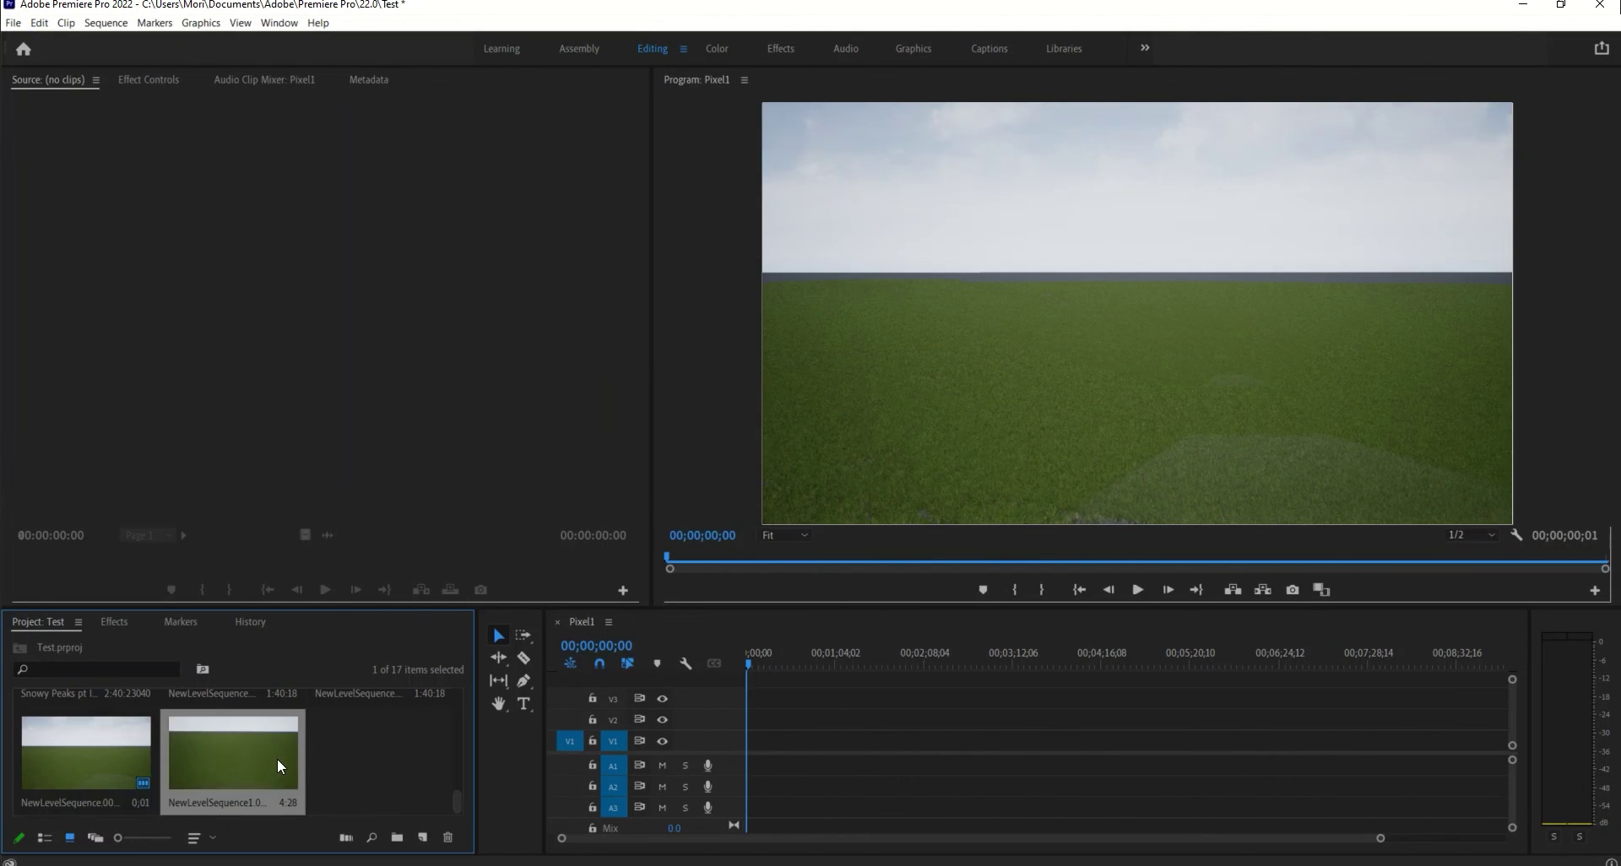
- Place the NewLevelSequence1 clip at the start of V1 and play it back briefly
drag(231, 758, 748, 743)
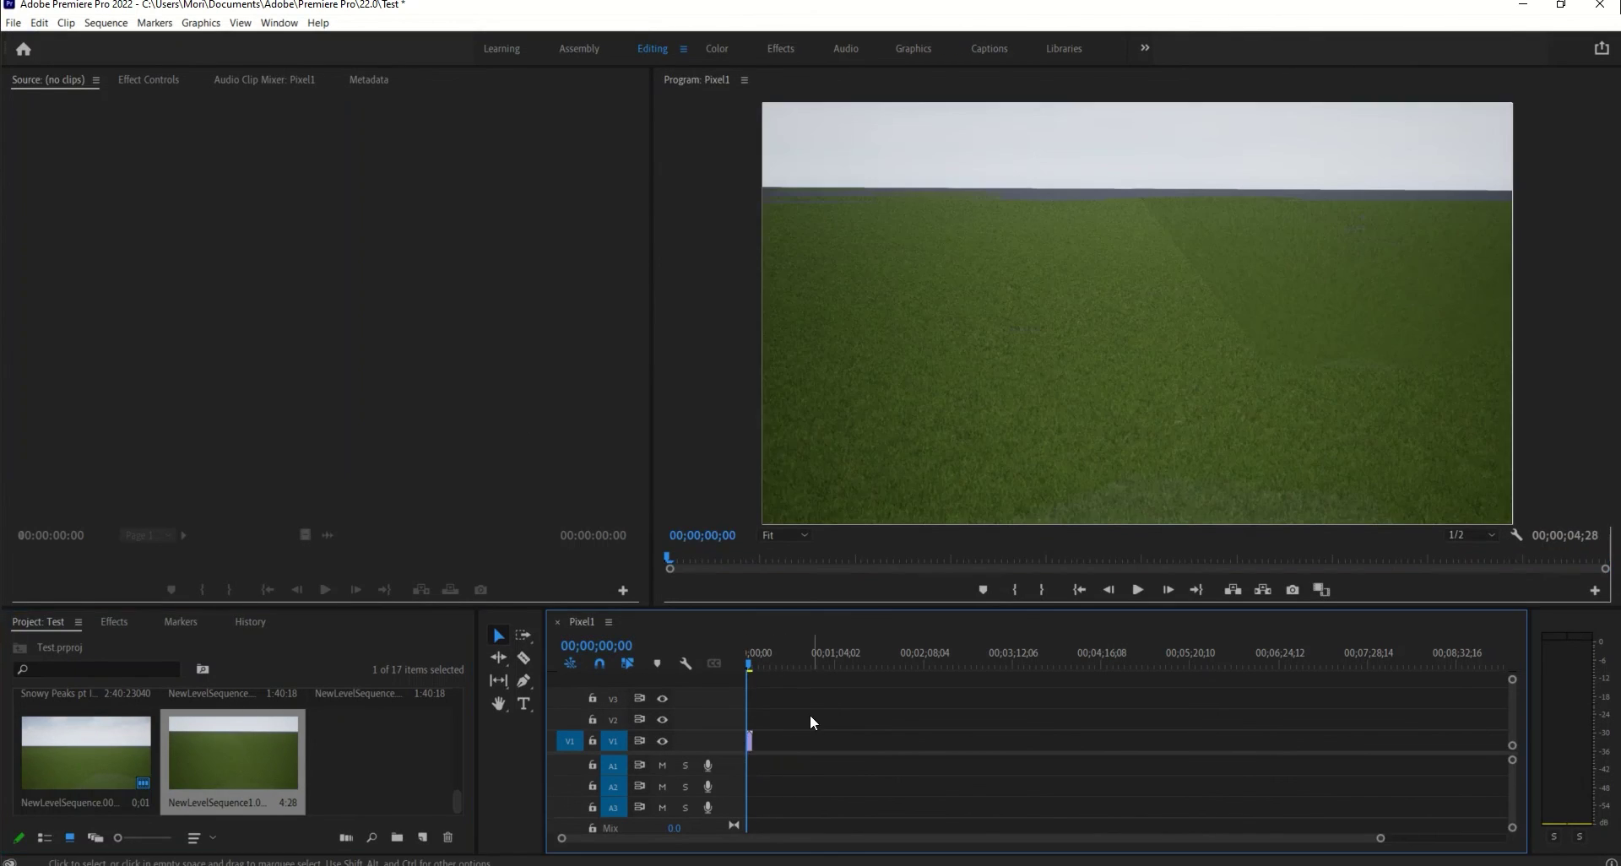
key(space)
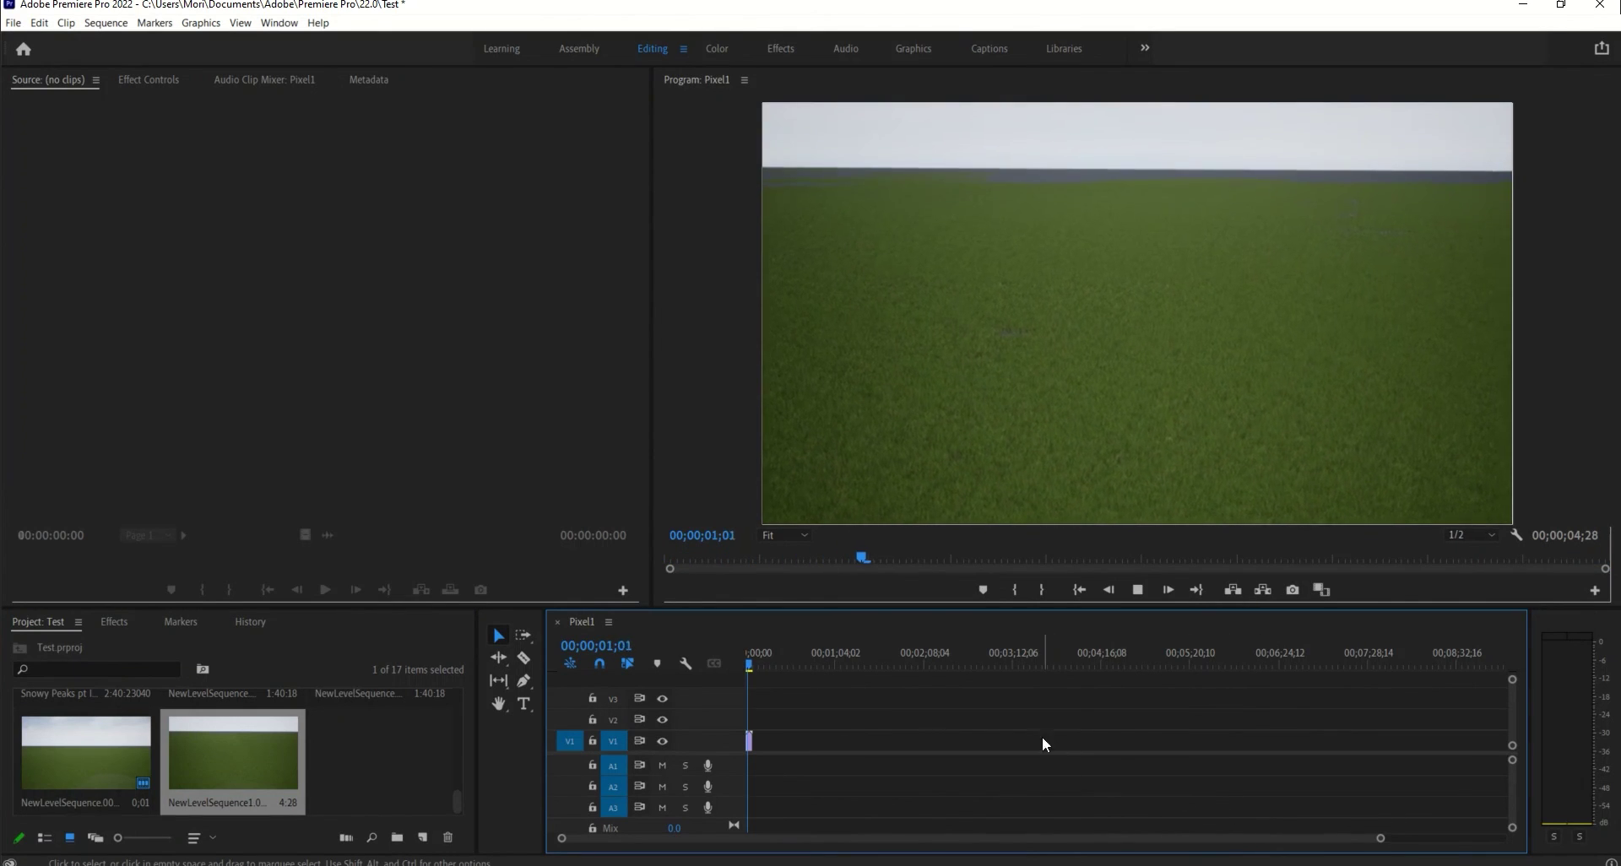
click(747, 660)
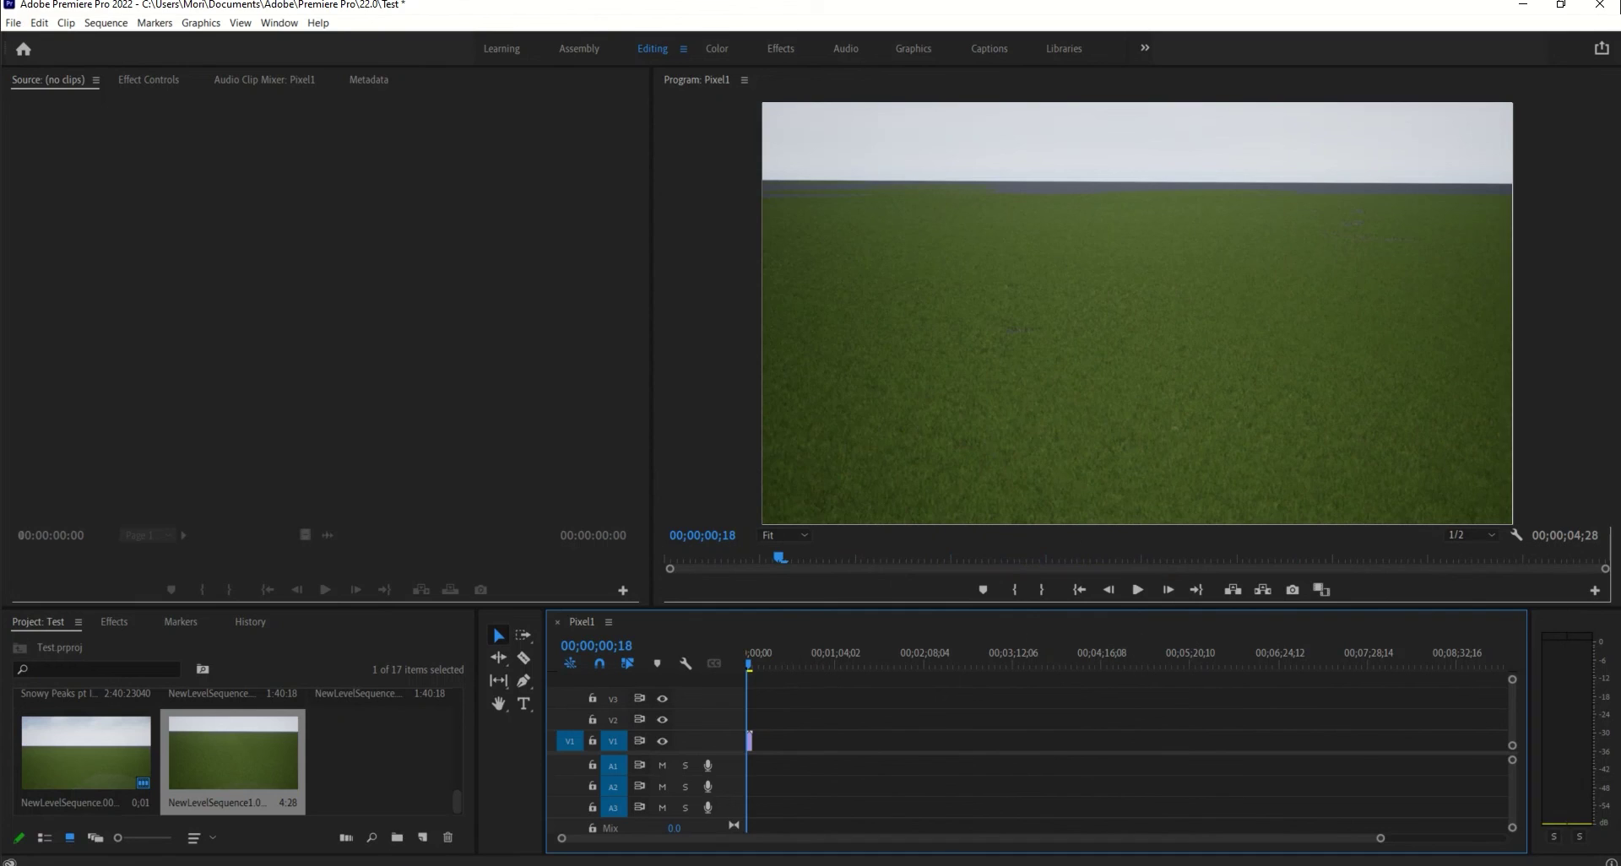